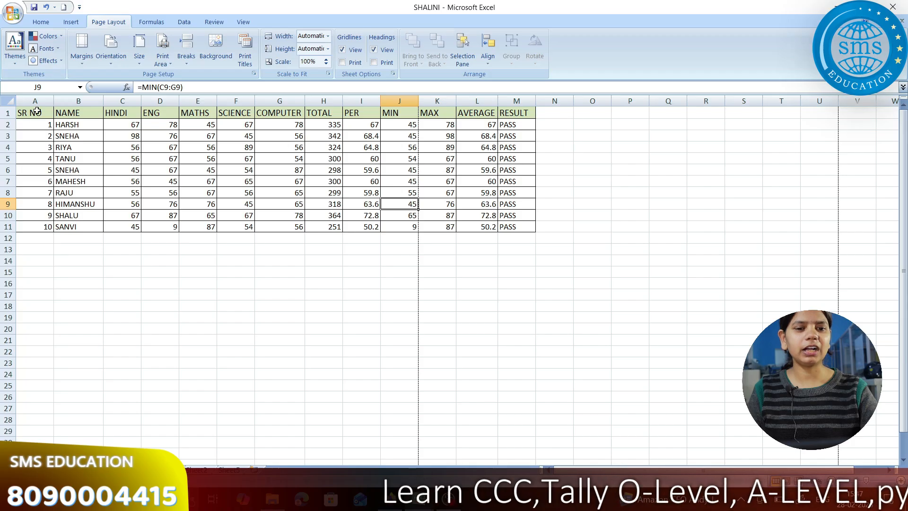
Select the marks table A1:M11 and preview the built-in themes without applying one.
{"action": "left_click_drag", "start_coordinate": [36, 111], "coordinate": [315, 269]}
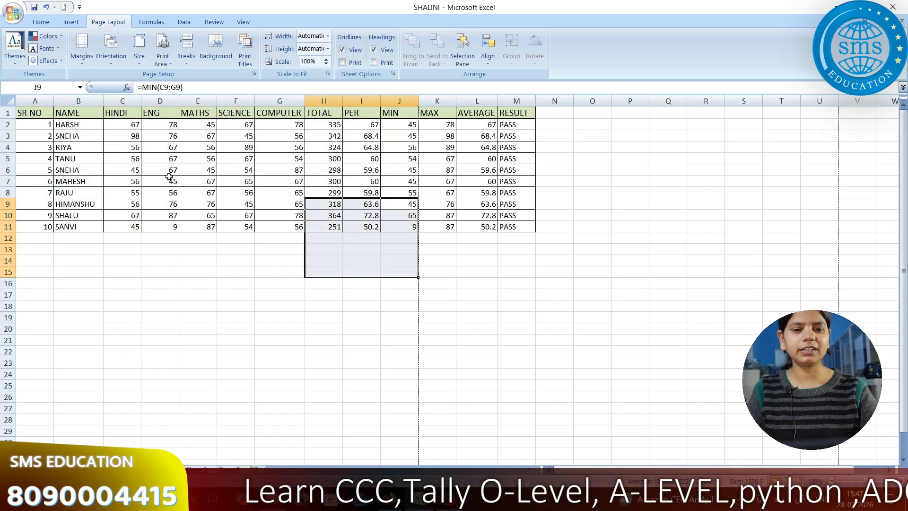
{"action": "left_click_drag", "start_coordinate": [169, 177], "coordinate": [112, 159]}
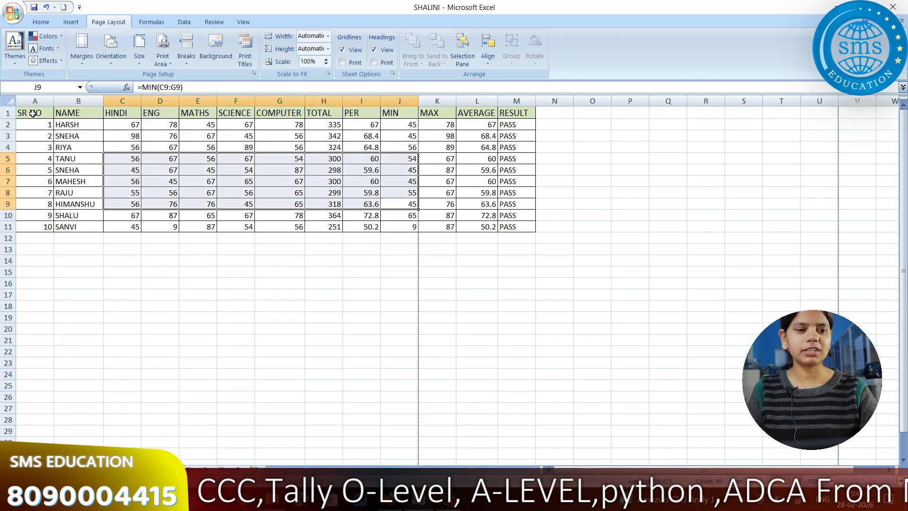
{"action": "left_click_drag", "start_coordinate": [33, 114], "coordinate": [171, 178]}
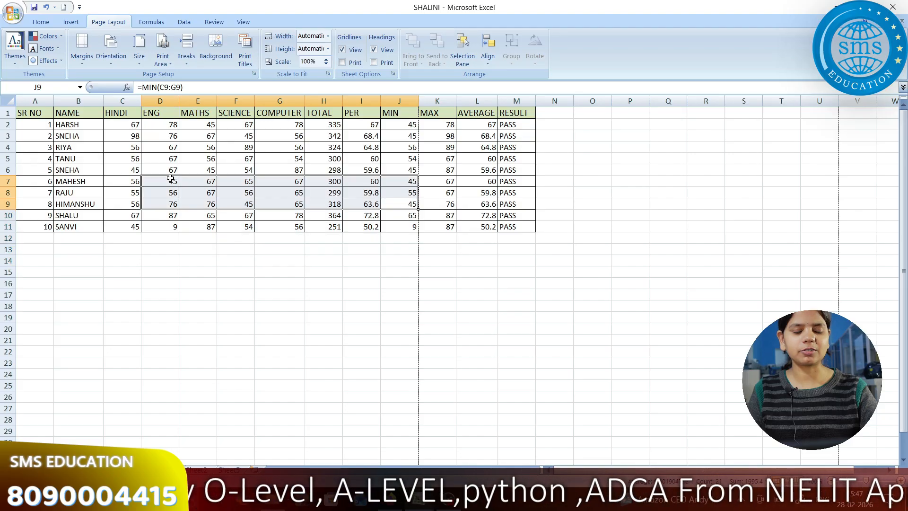
{"action": "left_click_drag", "start_coordinate": [48, 112], "coordinate": [521, 228]}
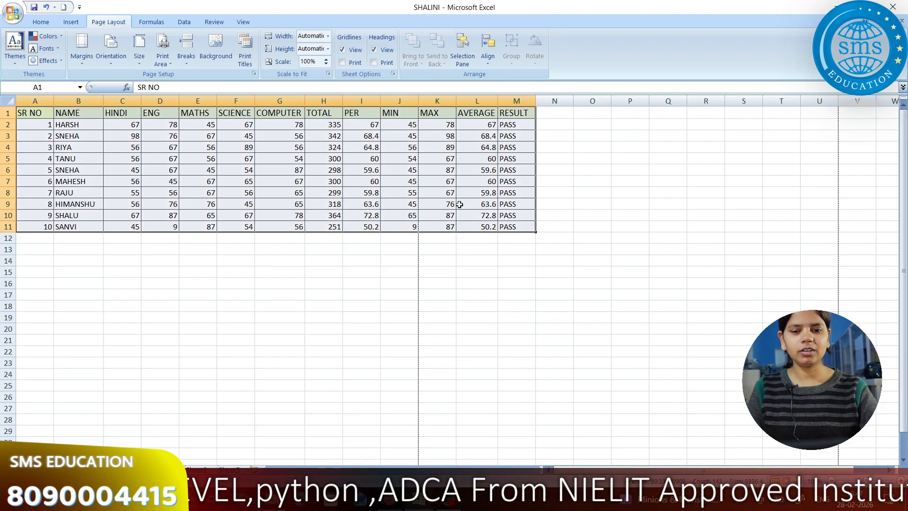
{"action": "left_click", "coordinate": [15, 50]}
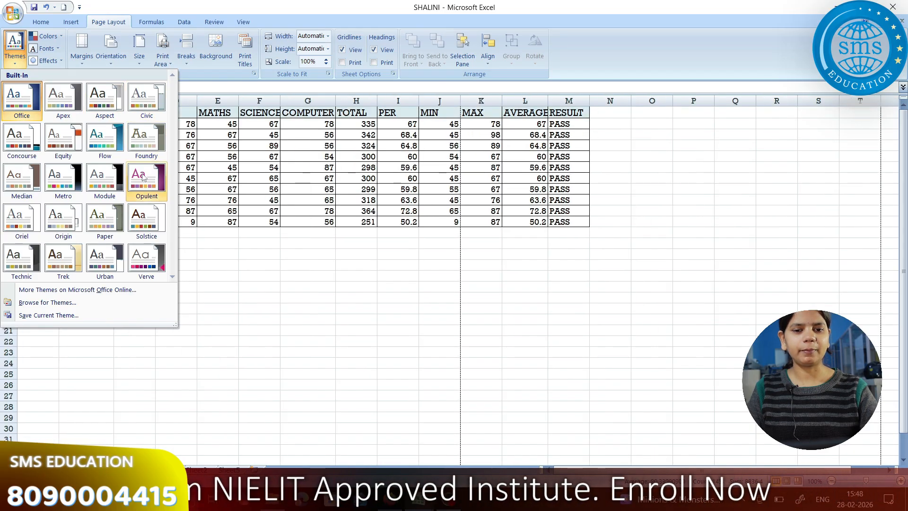
{"action": "left_click", "coordinate": [237, 148]}
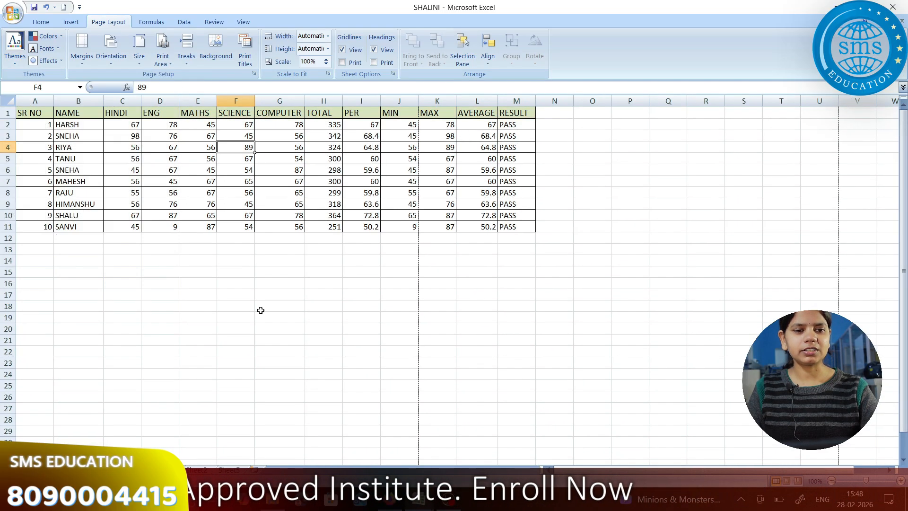
Format the marks data A1:M11 as a table with headers, using a green style from the Medium group.
{"action": "left_click_drag", "start_coordinate": [33, 114], "coordinate": [513, 226]}
{"action": "left_click", "coordinate": [43, 22]}
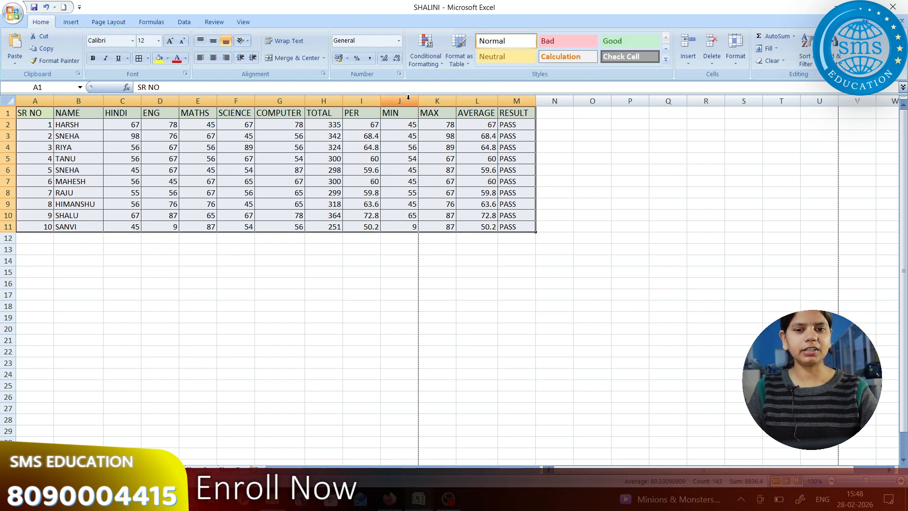
{"action": "left_click", "coordinate": [459, 56]}
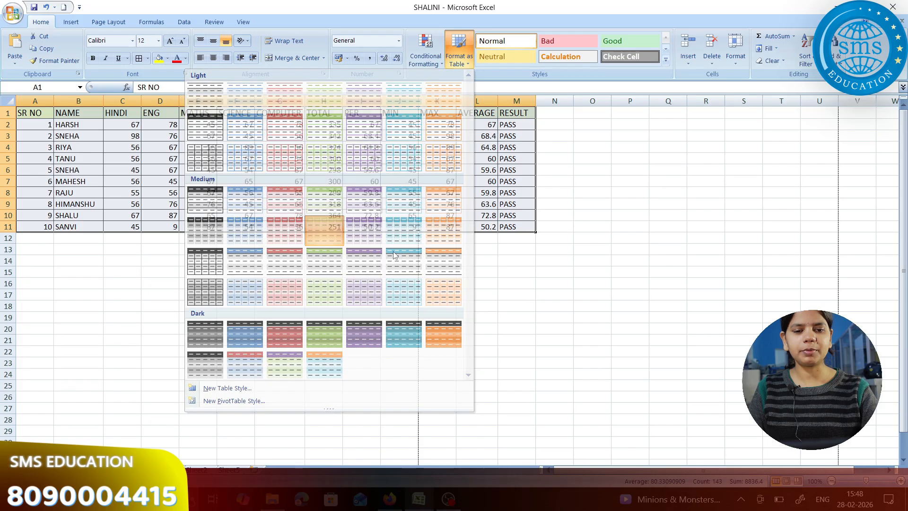
{"action": "left_click", "coordinate": [394, 256]}
{"action": "left_click", "coordinate": [449, 161]}
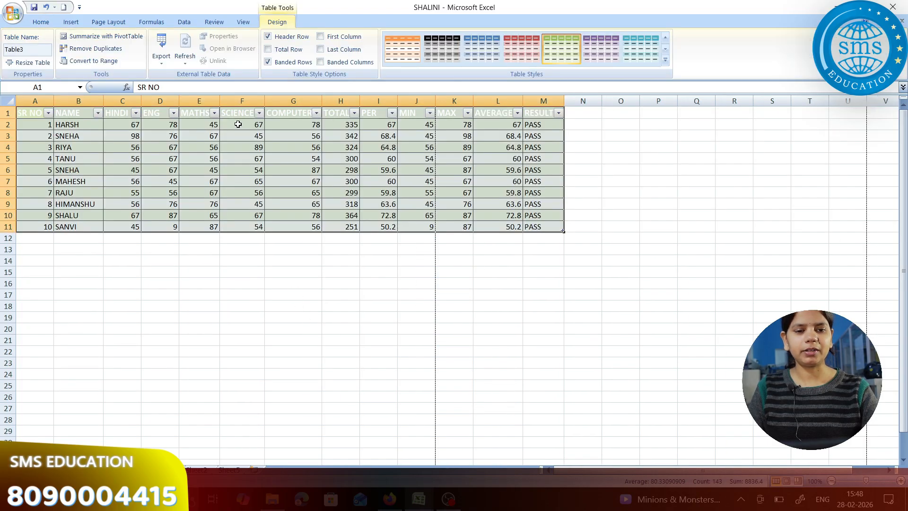
Apply the built-in Opulent theme to the workbook.
{"action": "left_click", "coordinate": [109, 22]}
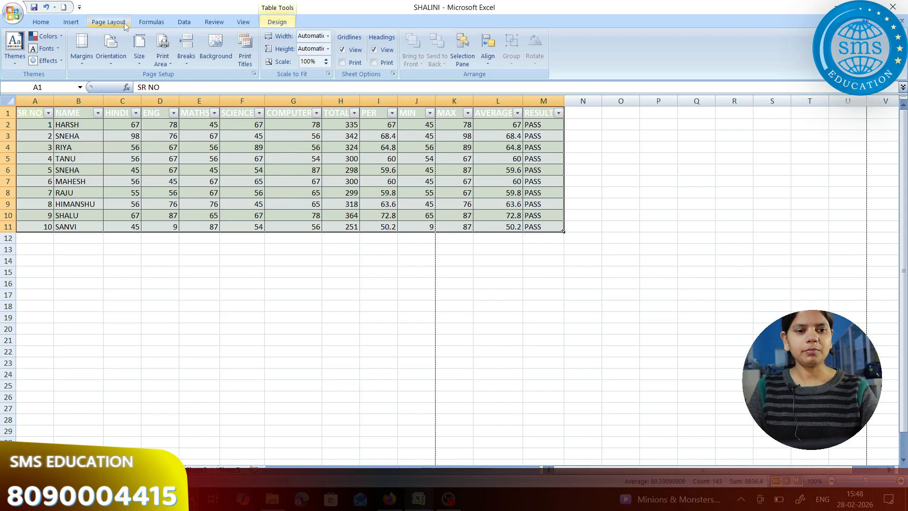
{"action": "left_click", "coordinate": [11, 55]}
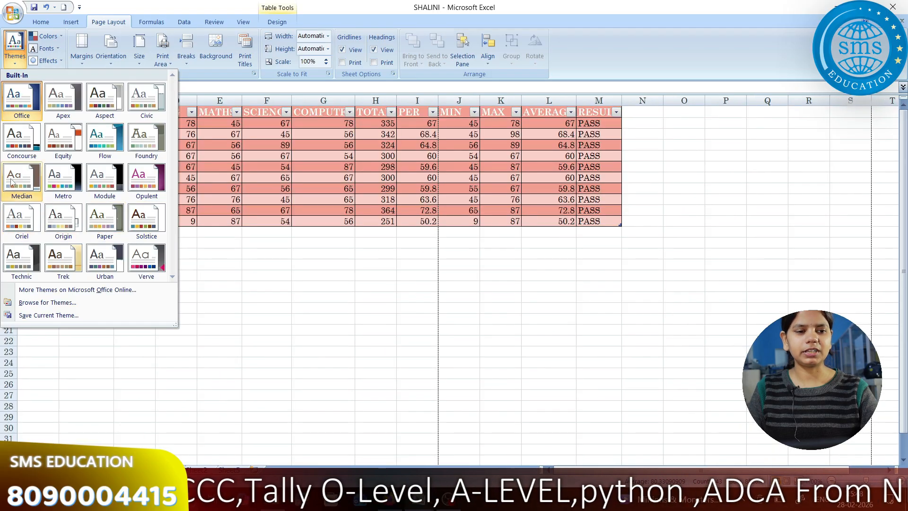
{"action": "left_click", "coordinate": [146, 182]}
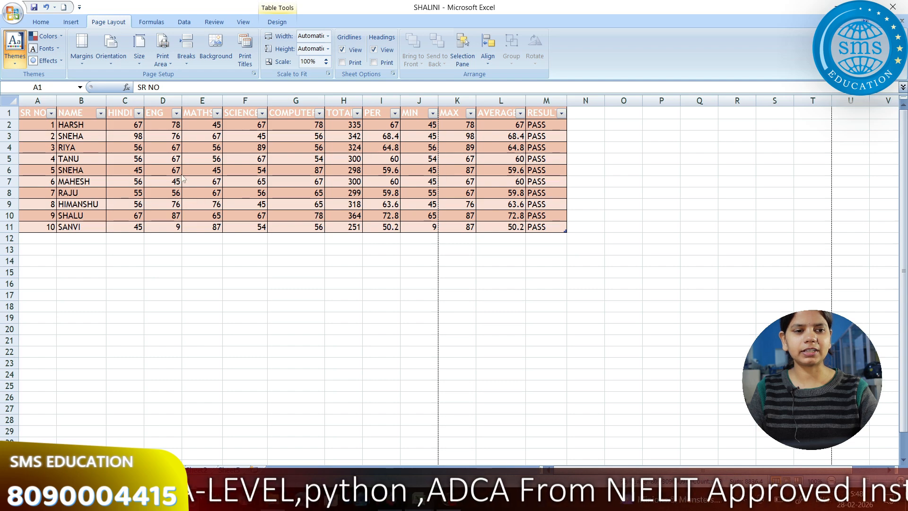
Change the workbook's theme colours and theme fonts to the Apex sets.
{"action": "left_click", "coordinate": [46, 36]}
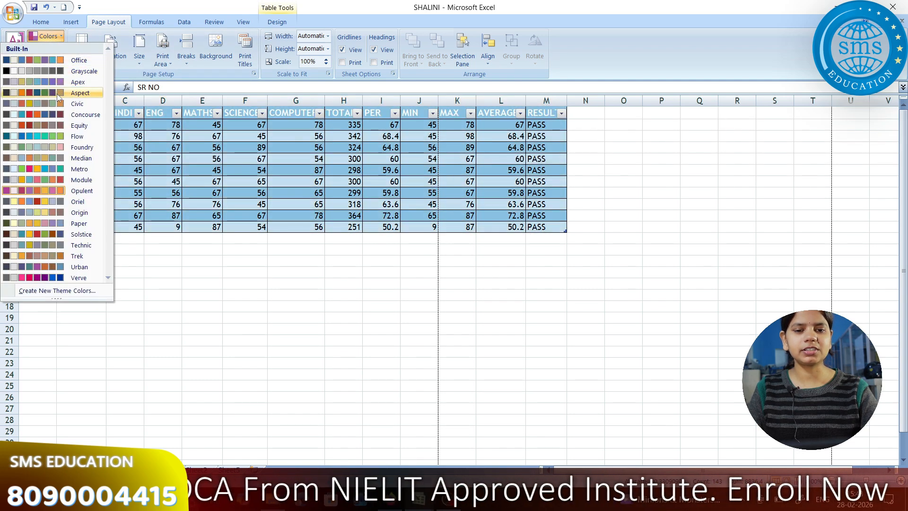
{"action": "left_click", "coordinate": [60, 84]}
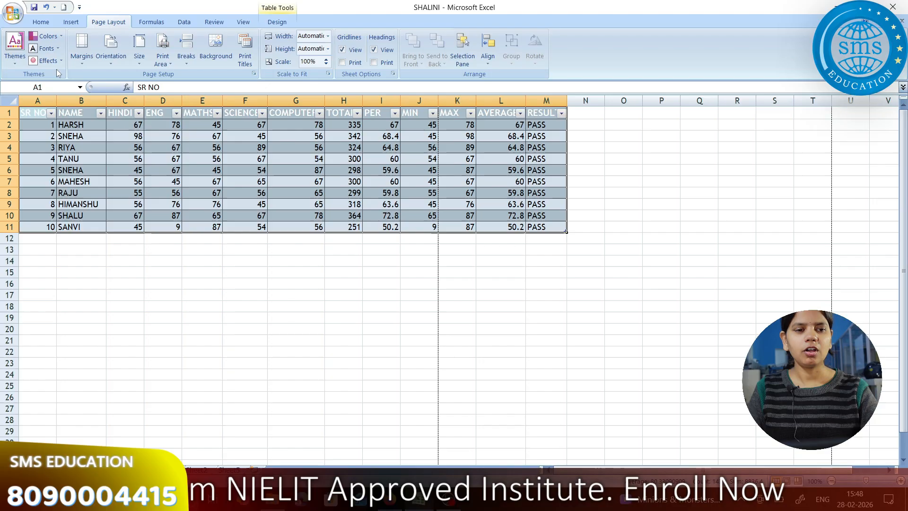
{"action": "left_click", "coordinate": [45, 48]}
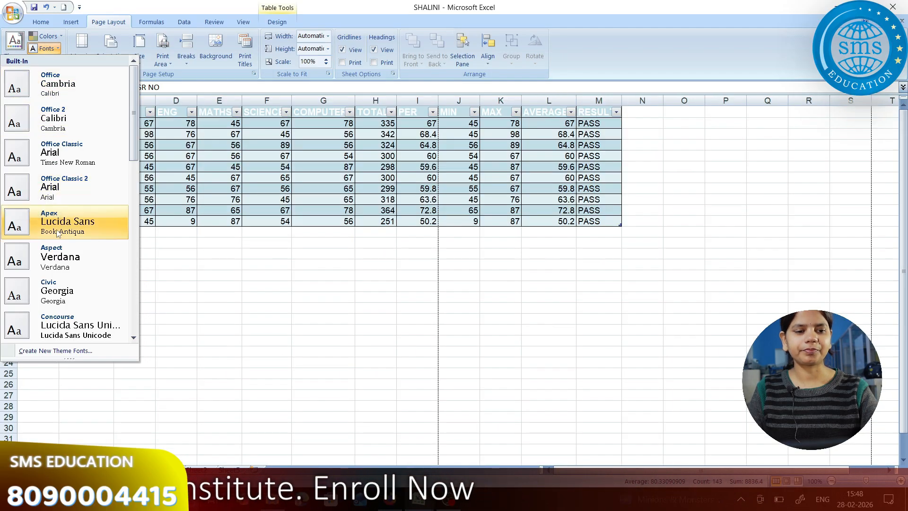
{"action": "left_click", "coordinate": [191, 169]}
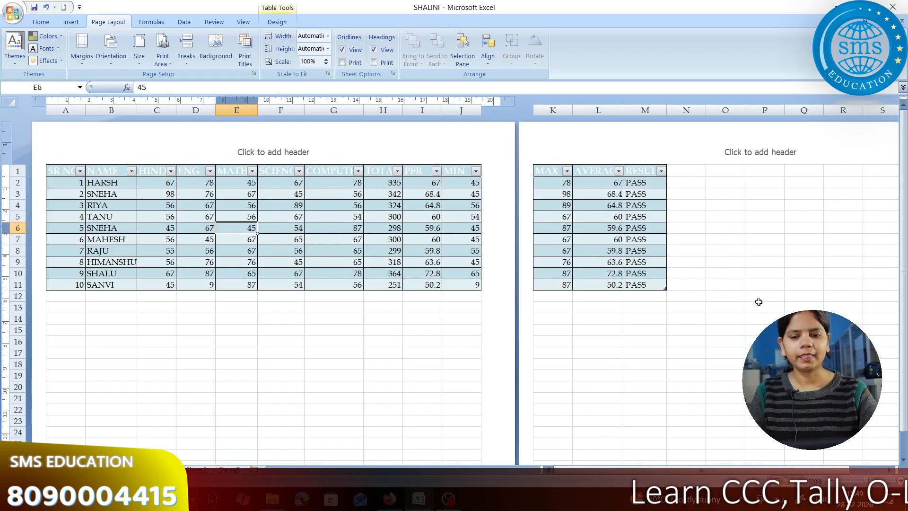
Examine the header and footer areas of the first page in Page Layout view.
{"action": "scroll", "coordinate": [292, 263], "scroll_direction": "down", "scroll_amount": 9}
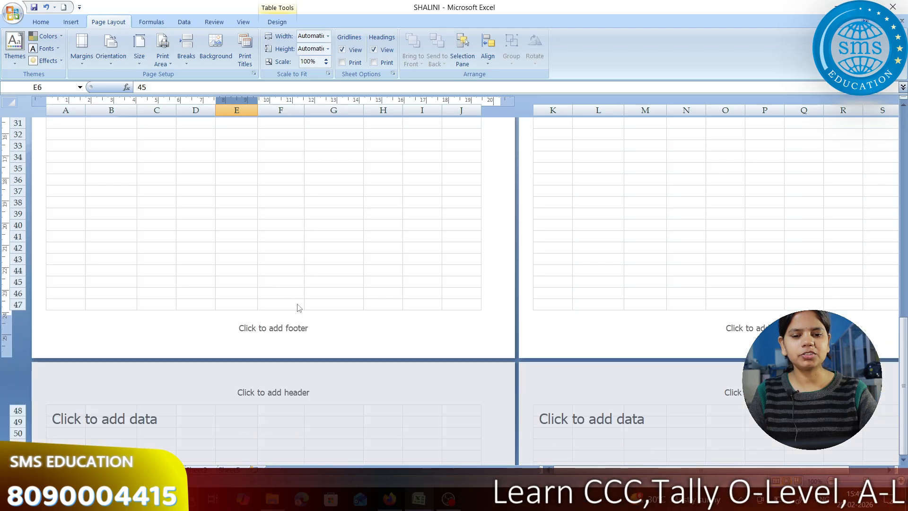
{"action": "scroll", "coordinate": [299, 305], "scroll_direction": "up", "scroll_amount": 9}
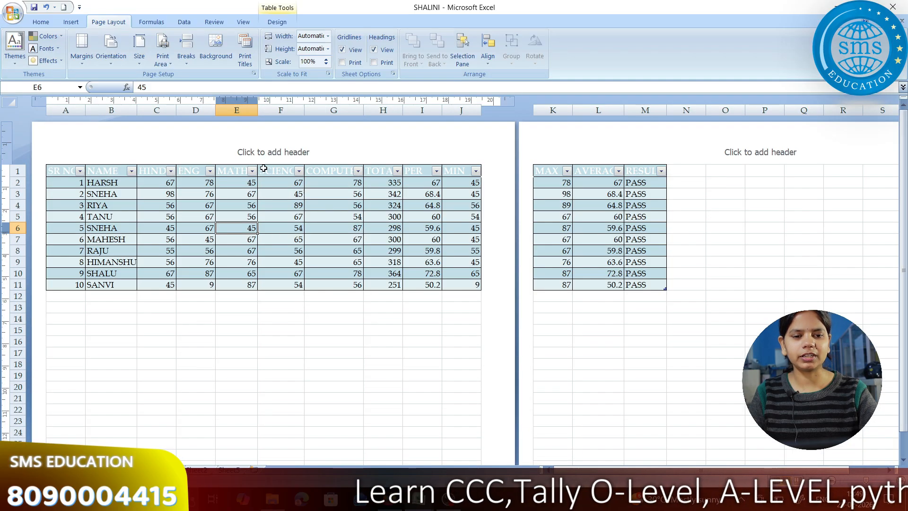
{"action": "left_click", "coordinate": [272, 150]}
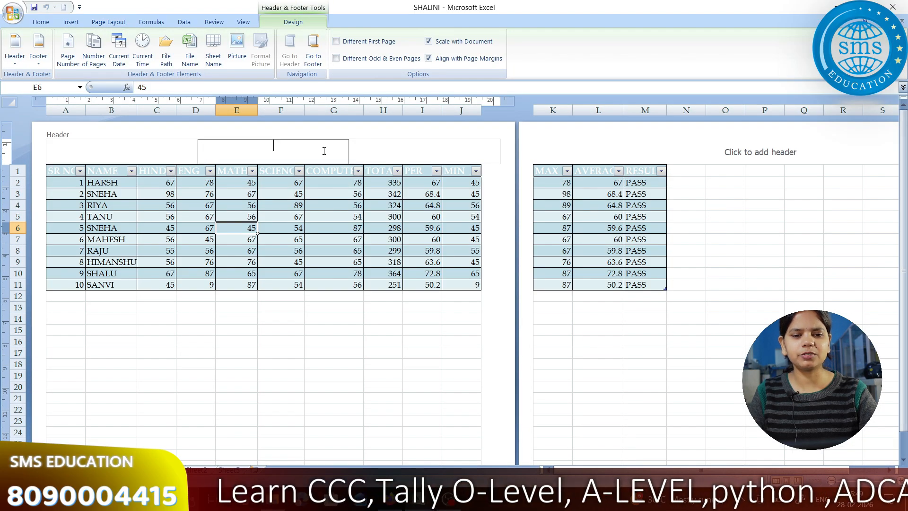
{"action": "left_click", "coordinate": [390, 156]}
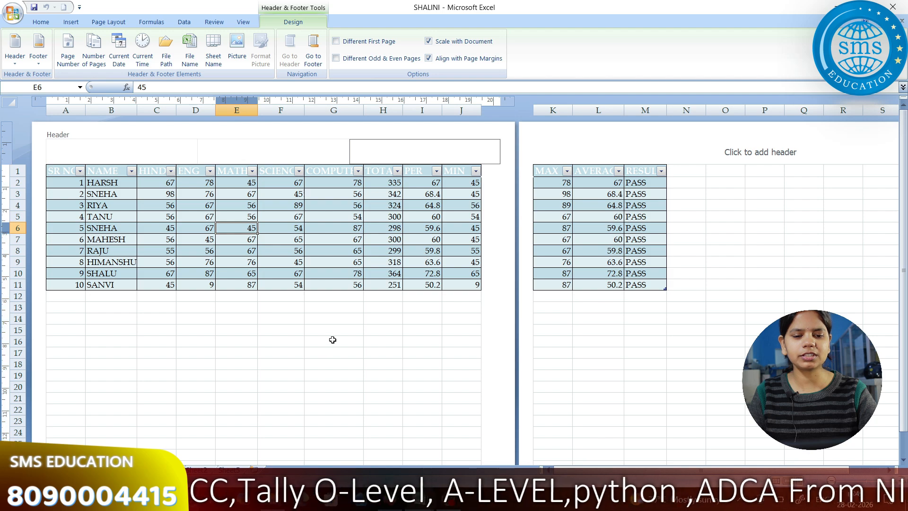
{"action": "left_click", "coordinate": [327, 354]}
{"action": "scroll", "coordinate": [331, 350], "scroll_direction": "down", "scroll_amount": 9}
{"action": "left_click", "coordinate": [333, 361]}
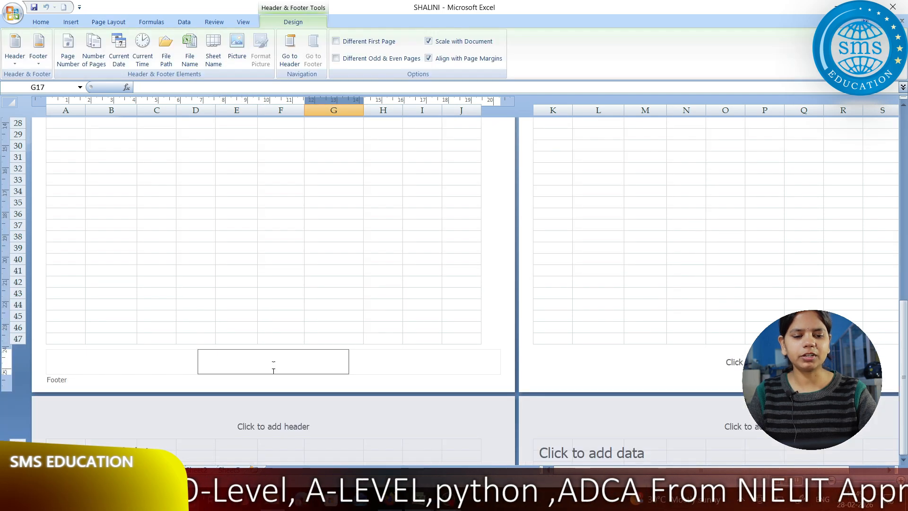
{"action": "left_click", "coordinate": [383, 371]}
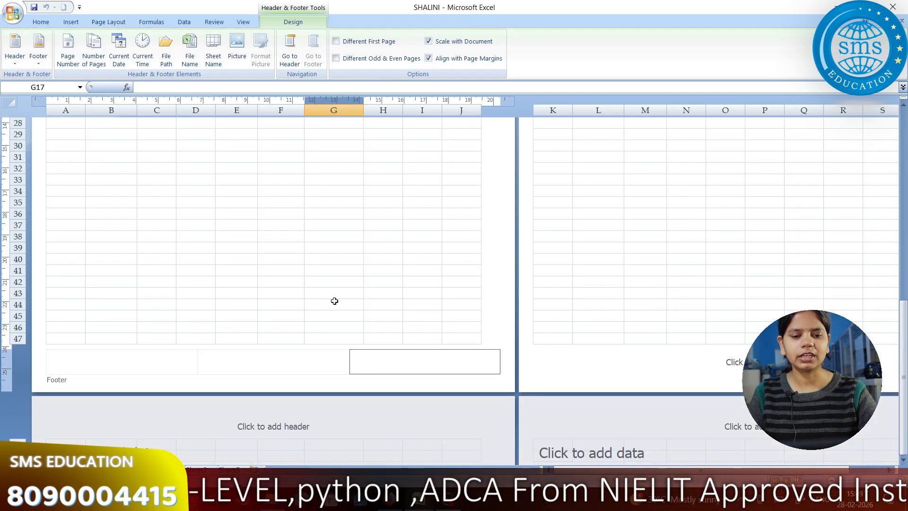
{"action": "left_click", "coordinate": [335, 301]}
{"action": "scroll", "coordinate": [335, 301], "scroll_direction": "up", "scroll_amount": 8}
{"action": "scroll", "coordinate": [335, 301], "scroll_direction": "up", "scroll_amount": 3}
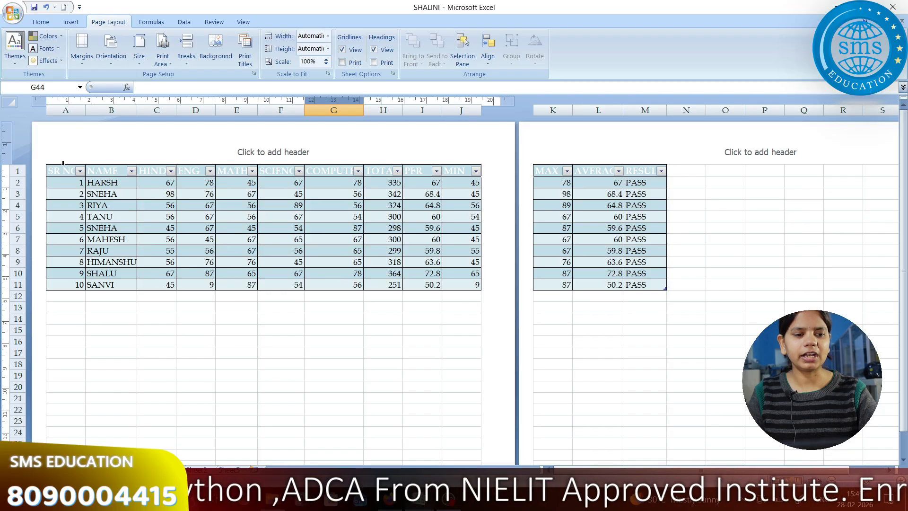
Select A1:J21 and switch the page margins to the Wide preset and back to Narrow.
{"action": "left_click", "coordinate": [98, 345]}
{"action": "left_click_drag", "start_coordinate": [57, 169], "coordinate": [454, 400]}
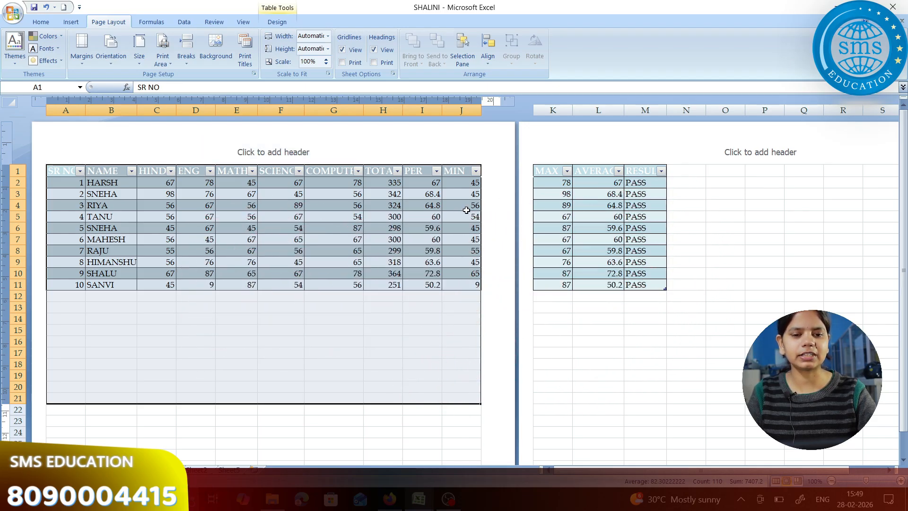
{"action": "left_click", "coordinate": [82, 46]}
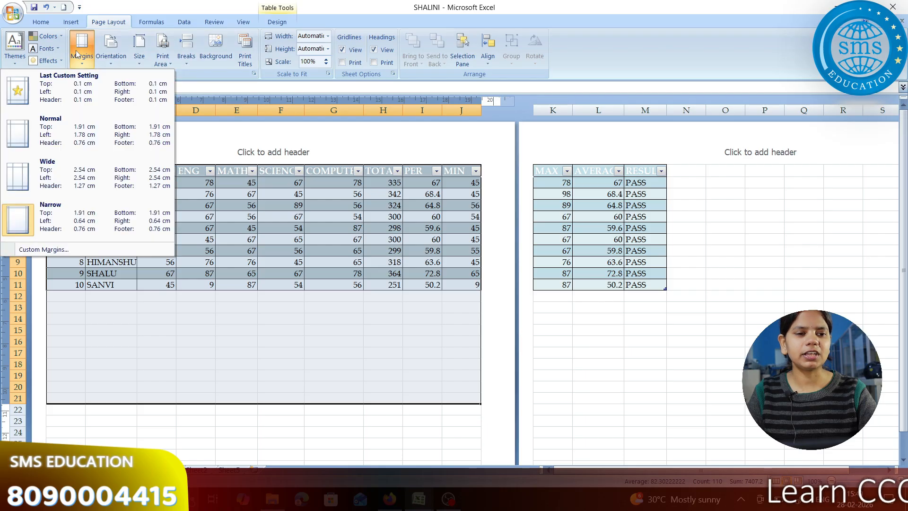
{"action": "left_click", "coordinate": [54, 215]}
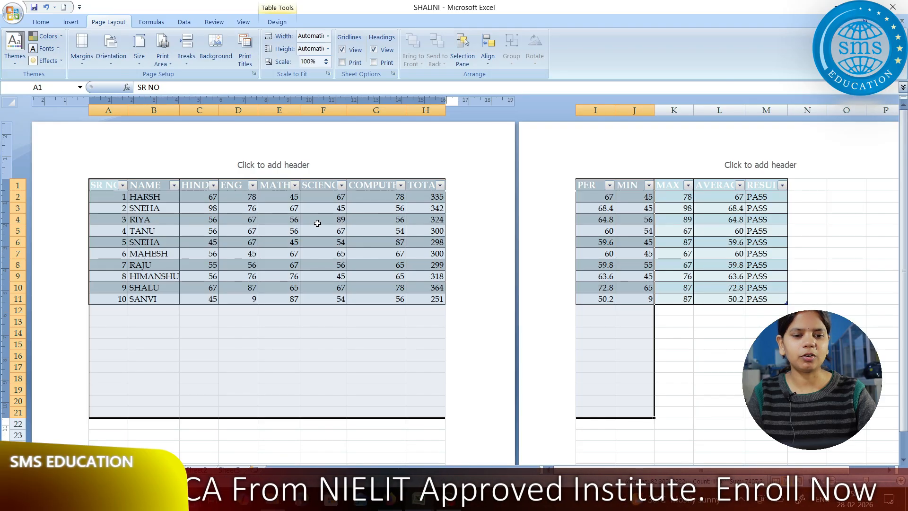
{"action": "left_click", "coordinate": [82, 46]}
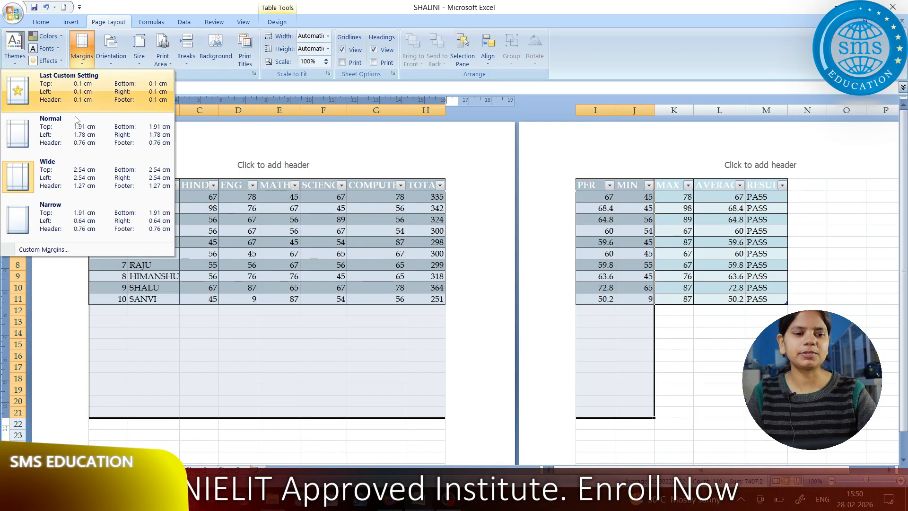
{"action": "left_click", "coordinate": [104, 214]}
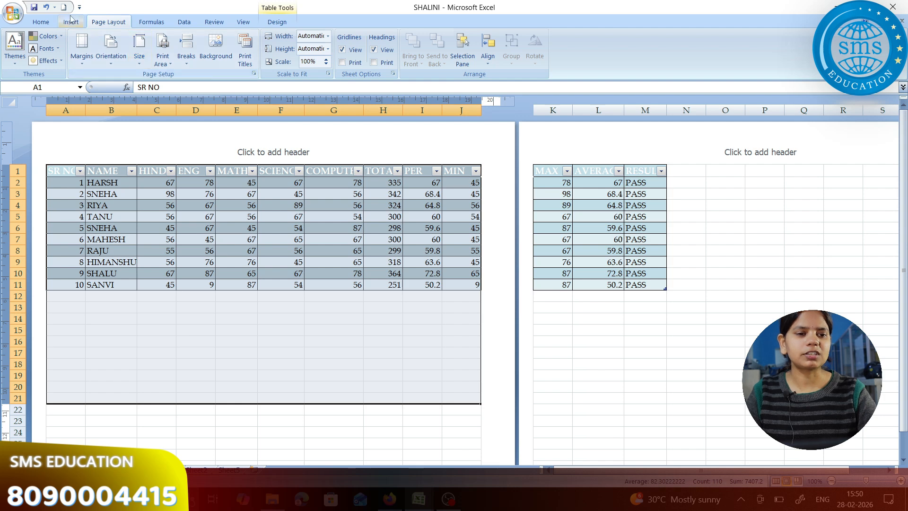
Set custom page margins of 1 cm for the top, left and bottom, and check the page's lower edge.
{"action": "left_click", "coordinate": [89, 62]}
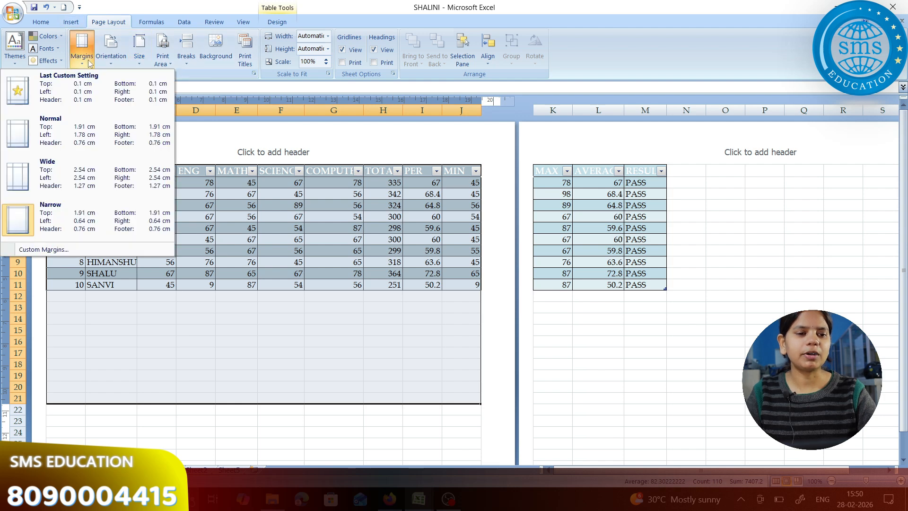
{"action": "left_click", "coordinate": [93, 250]}
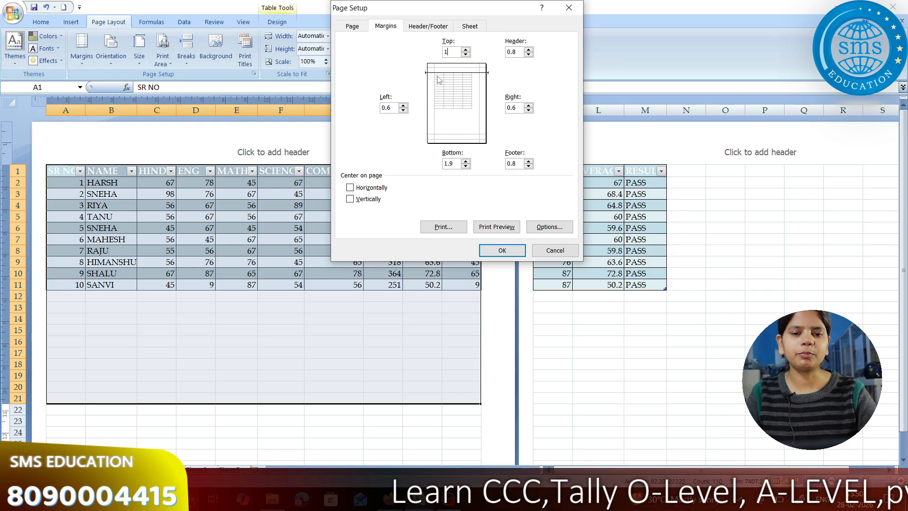
{"action": "double_click", "coordinate": [392, 107]}
{"action": "key", "text": "BackSpace"}
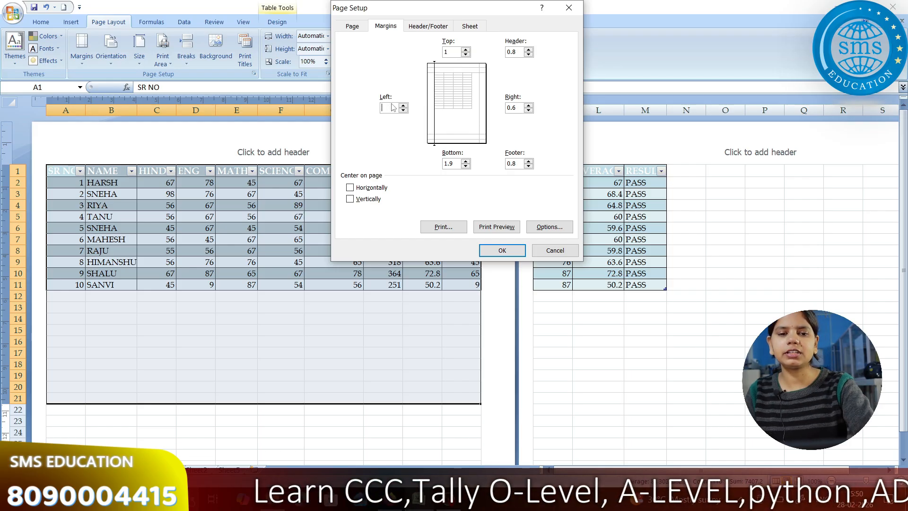
{"action": "type", "text": "1"}
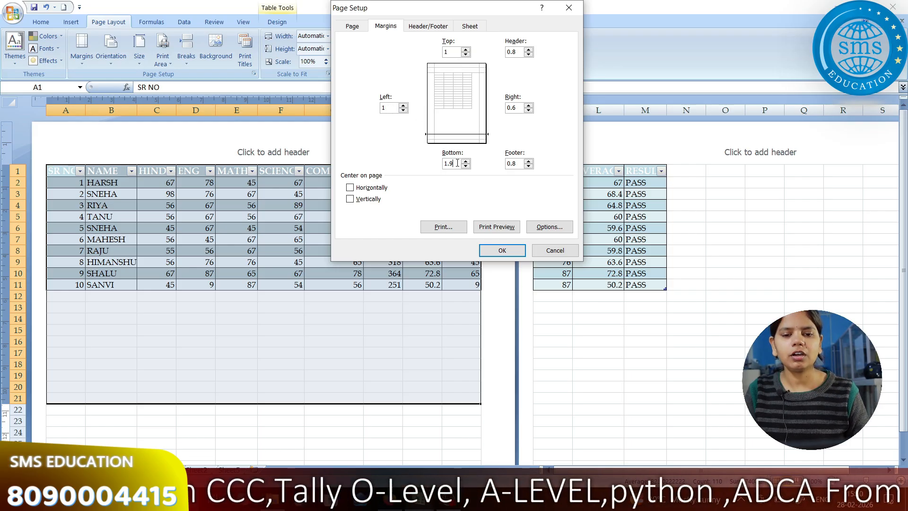
{"action": "key", "text": "BackSpace"}
{"action": "key", "text": "BackSpace"}
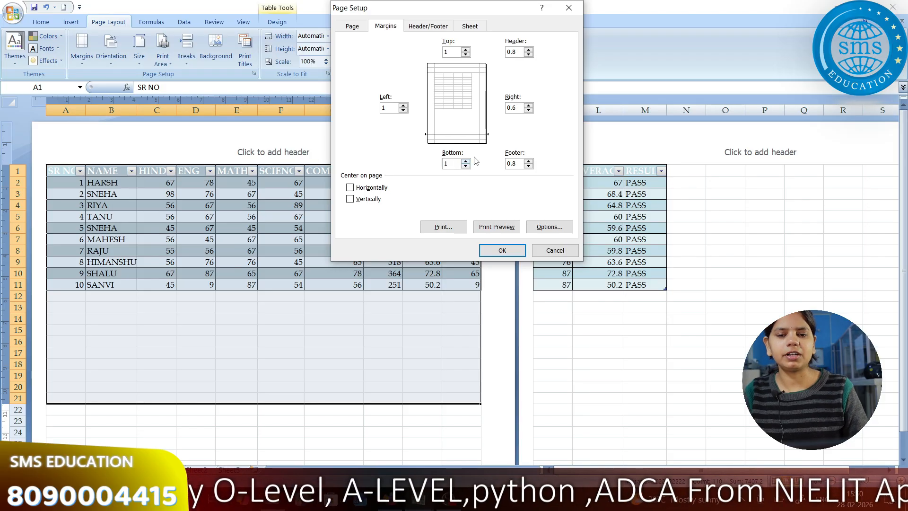
{"action": "left_click", "coordinate": [501, 251]}
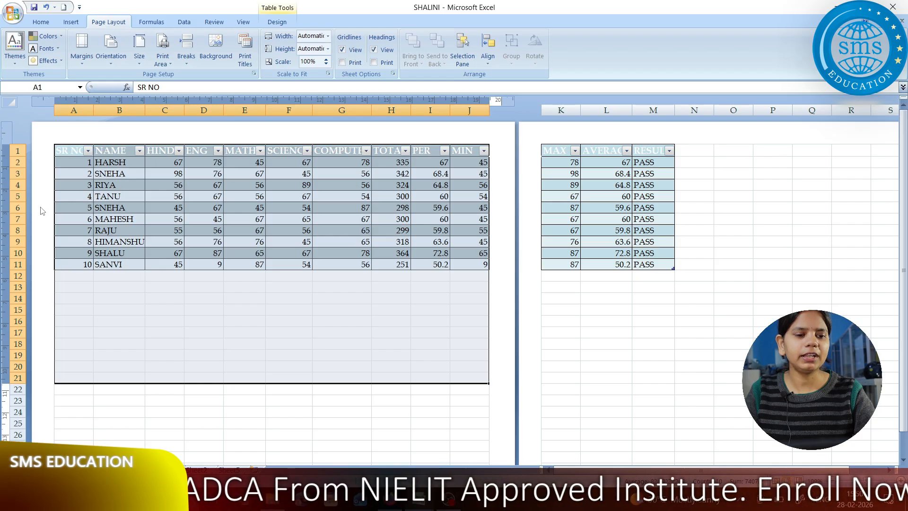
{"action": "scroll", "coordinate": [236, 369], "scroll_direction": "down", "scroll_amount": 10}
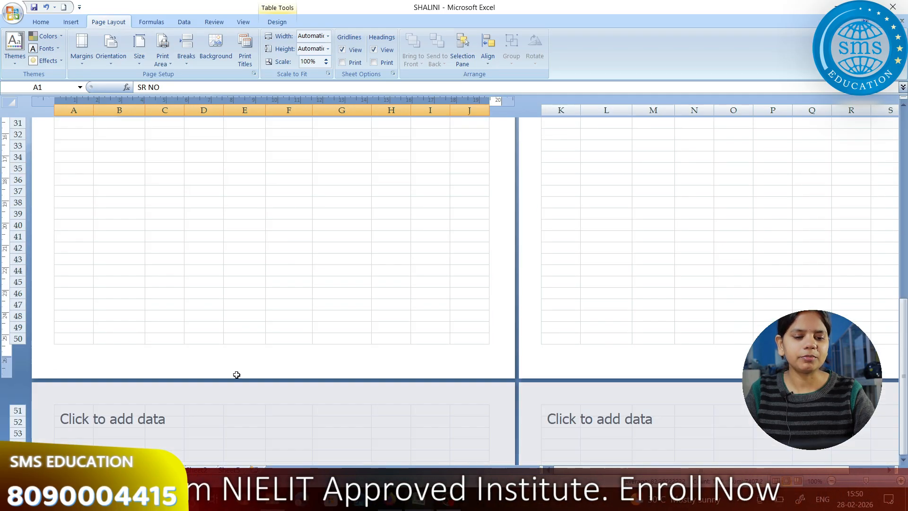
Set a custom right page margin of 0 cm and check the first page's layout.
{"action": "scroll", "coordinate": [284, 367], "scroll_direction": "up", "scroll_amount": 10}
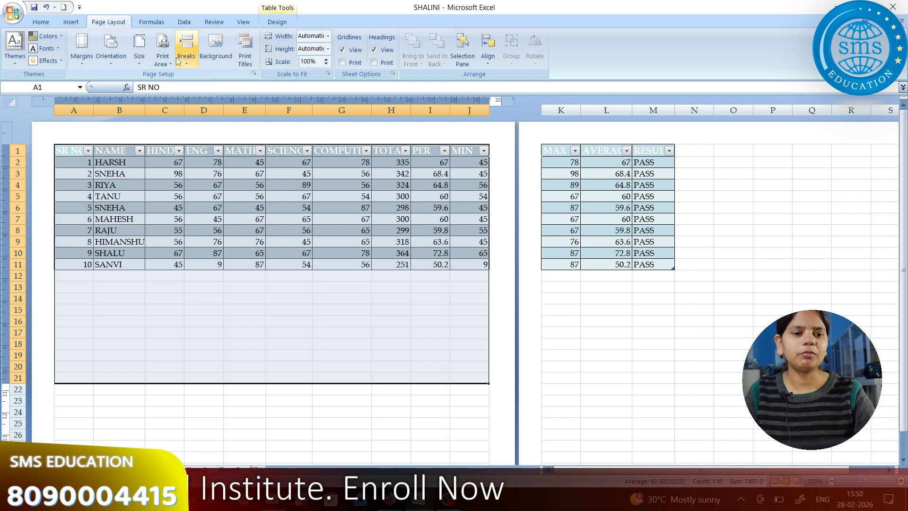
{"action": "left_click", "coordinate": [82, 51]}
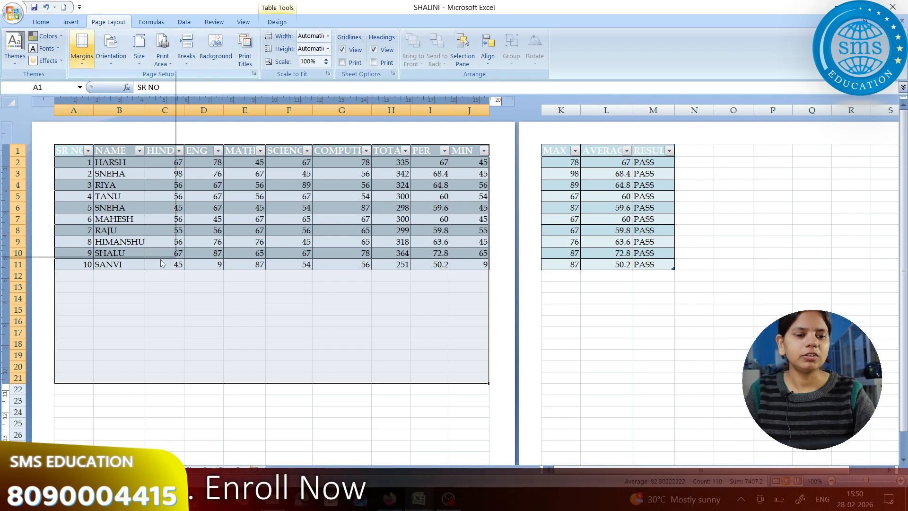
{"action": "left_click", "coordinate": [75, 251]}
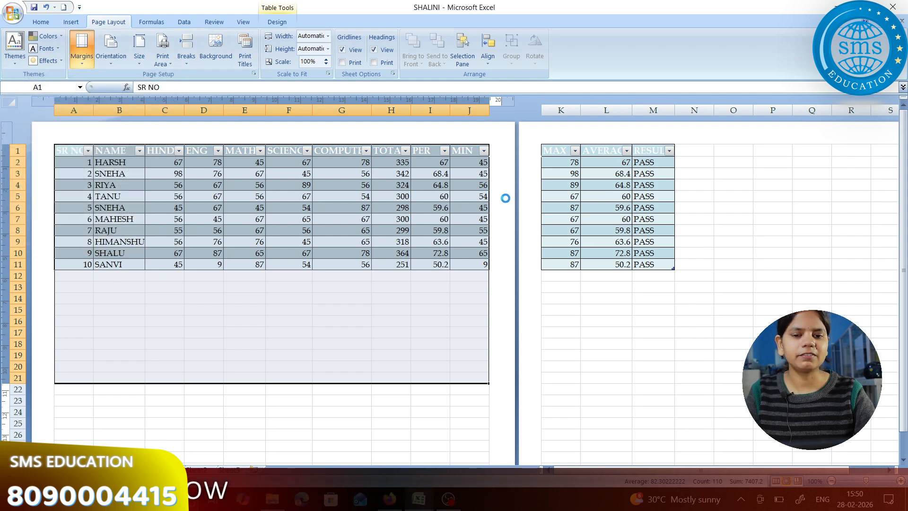
{"action": "left_click", "coordinate": [519, 107]}
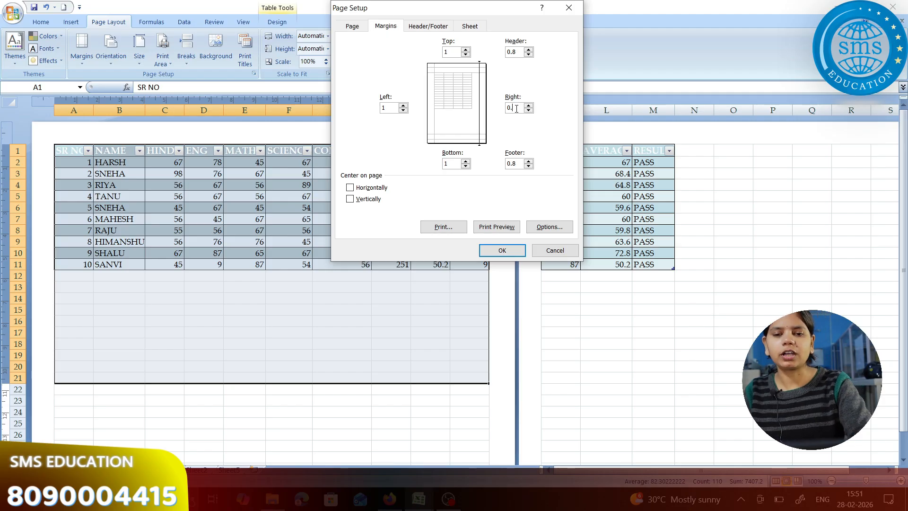
{"action": "key", "text": "BackSpace"}
{"action": "key", "text": "BackSpace"}
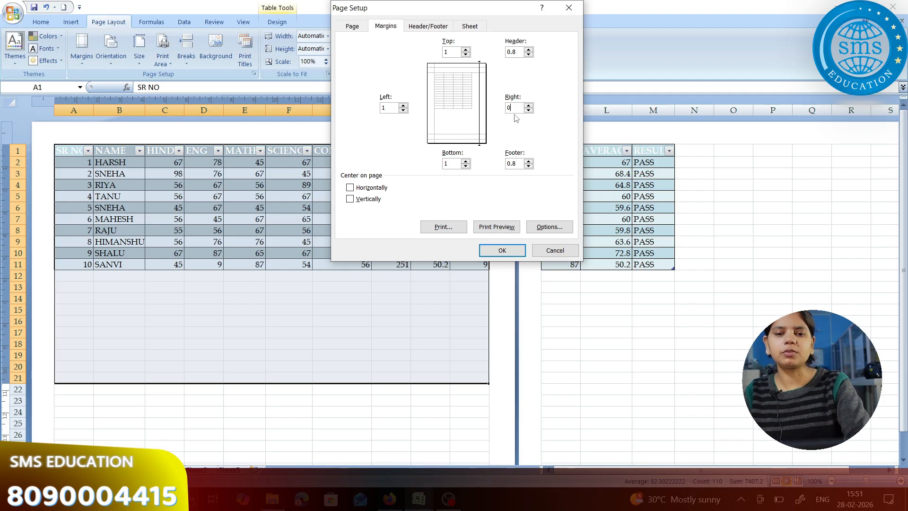
{"action": "left_click", "coordinate": [502, 249]}
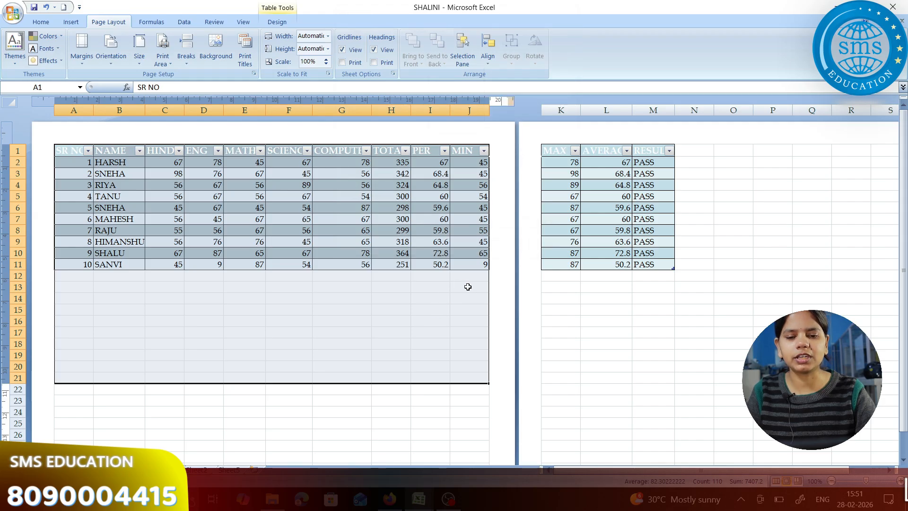
{"action": "left_click", "coordinate": [396, 293]}
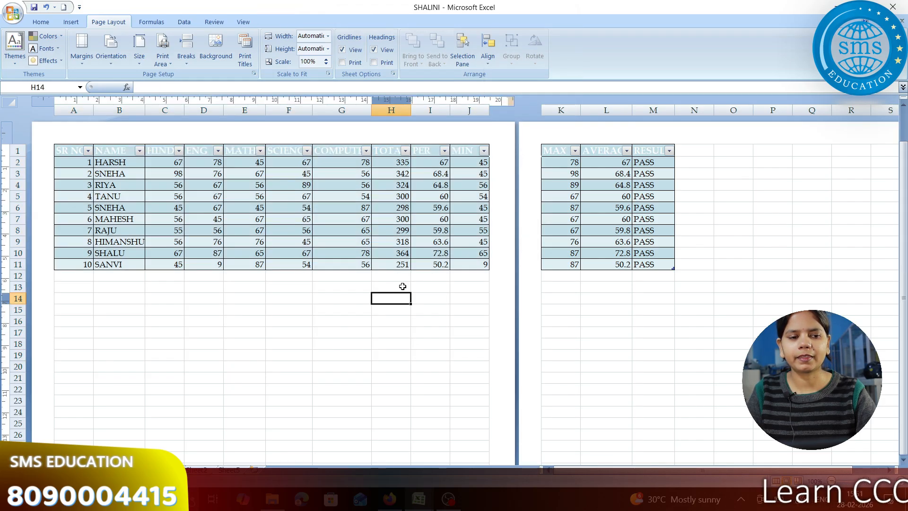
{"action": "scroll", "coordinate": [397, 291], "scroll_direction": "down", "scroll_amount": 8}
{"action": "scroll", "coordinate": [404, 289], "scroll_direction": "up", "scroll_amount": 8}
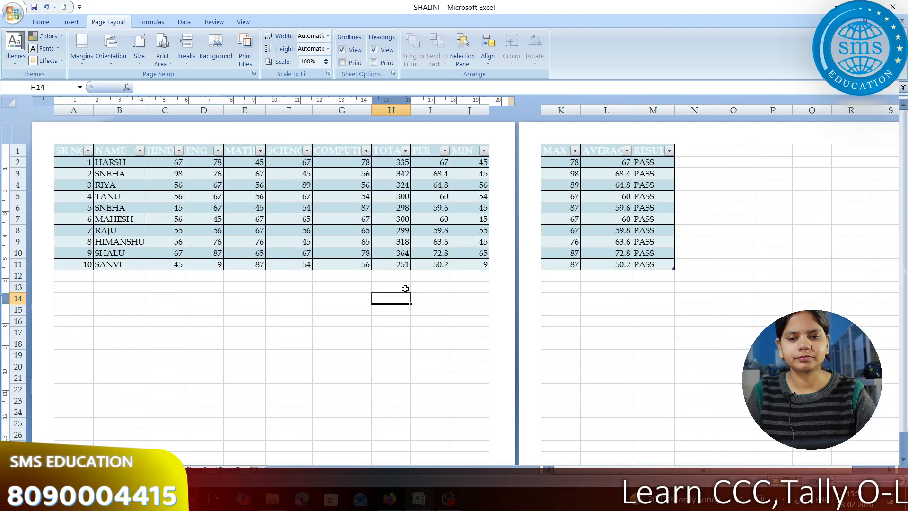
{"action": "left_click", "coordinate": [400, 219]}
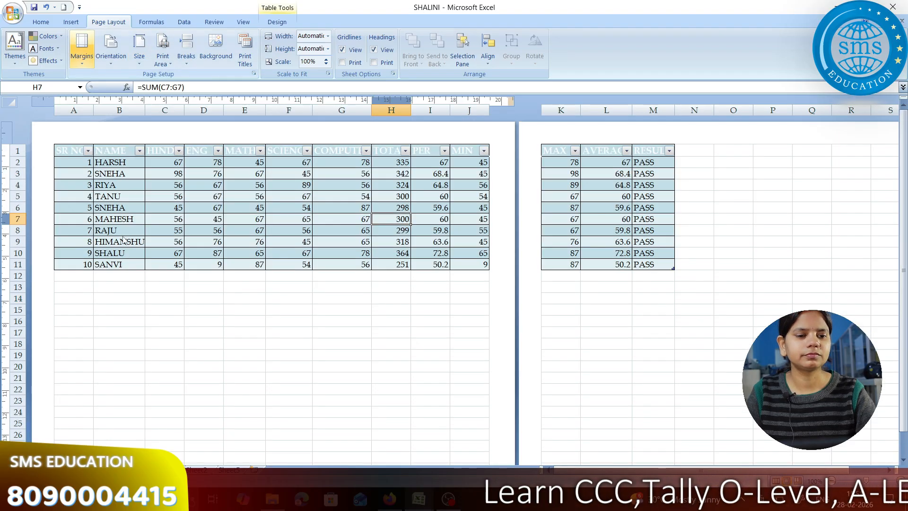
Increase the custom right page margin to 2 cm.
{"action": "left_click", "coordinate": [90, 56]}
{"action": "left_click", "coordinate": [47, 205]}
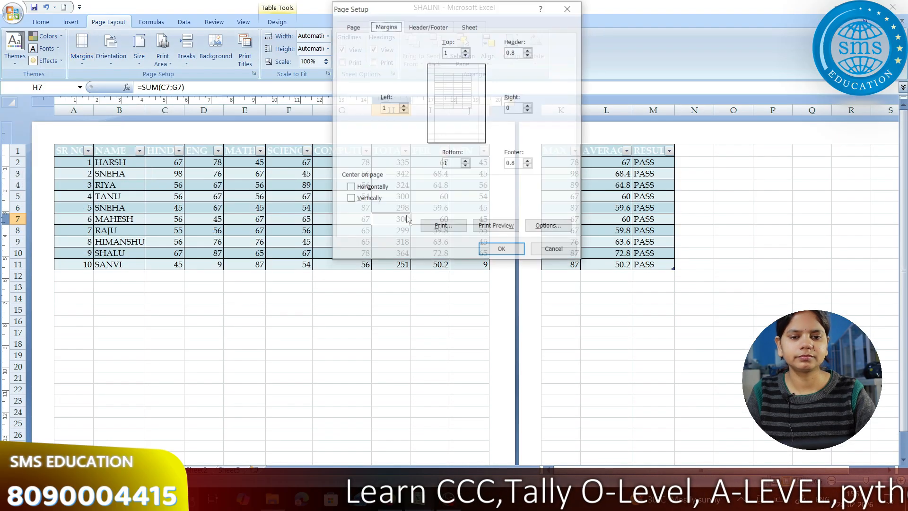
{"action": "double_click", "coordinate": [529, 106]}
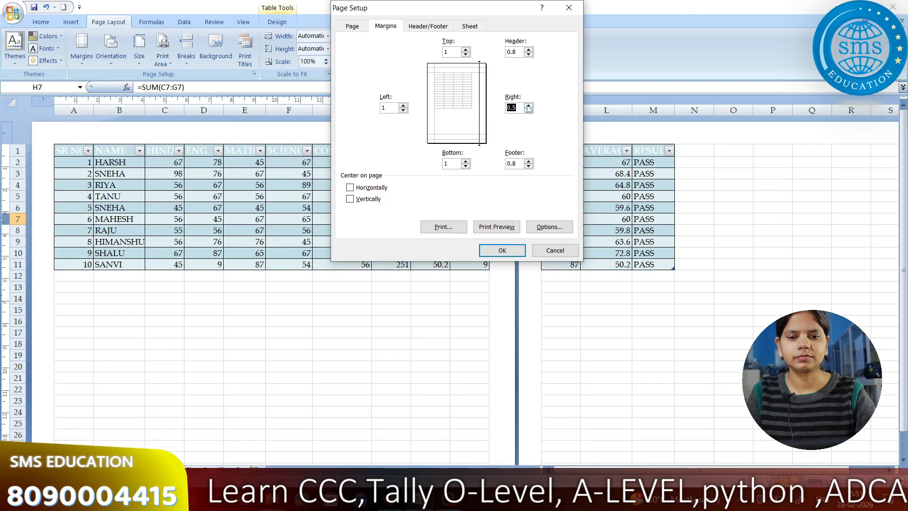
{"action": "left_click", "coordinate": [491, 250]}
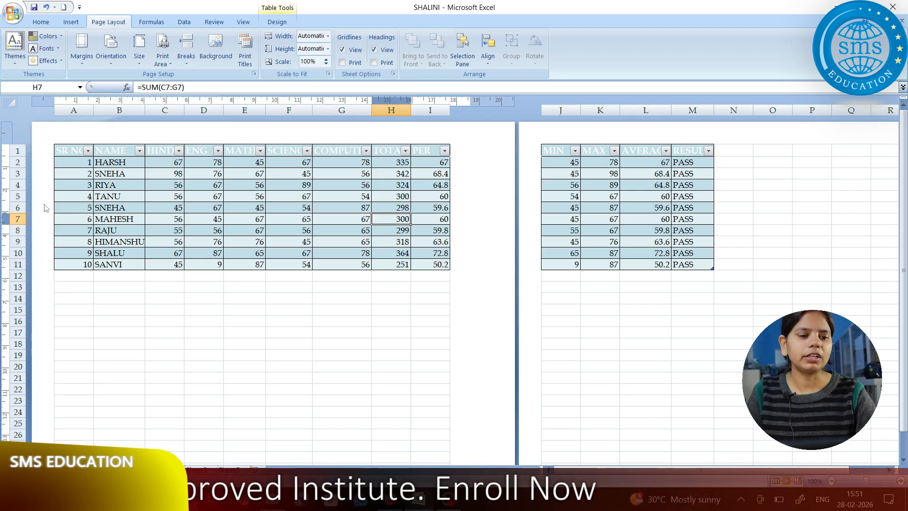
Set the custom right page margin to 1 cm.
{"action": "left_click", "coordinate": [81, 47]}
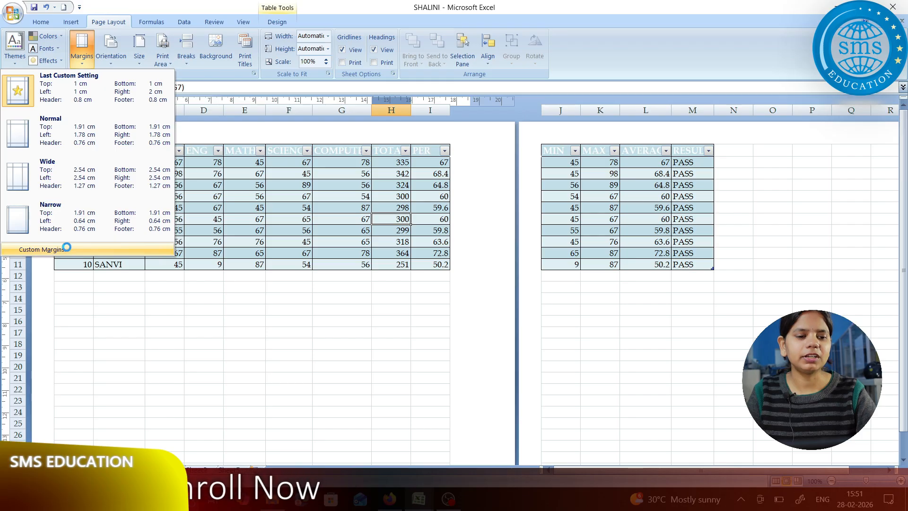
{"action": "left_click", "coordinate": [70, 249]}
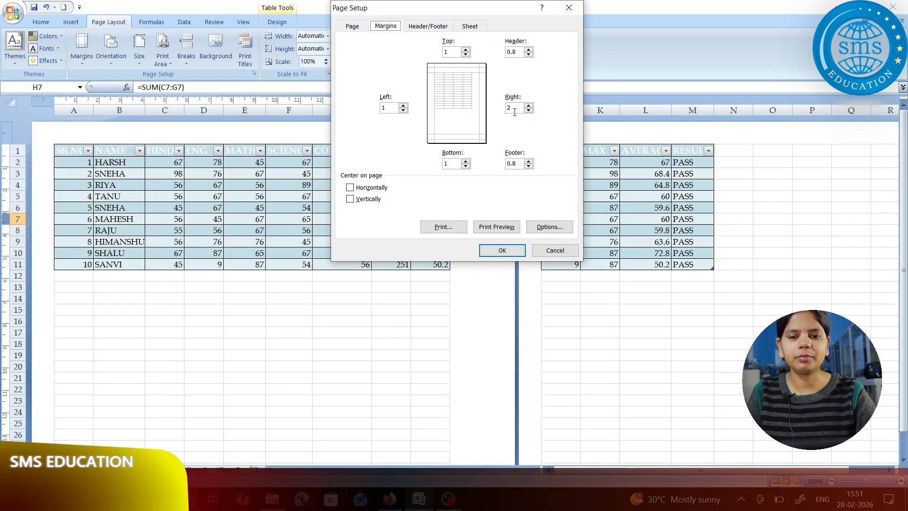
{"action": "left_click", "coordinate": [516, 108]}
{"action": "key", "text": "BackSpace"}
{"action": "type", "text": "1"}
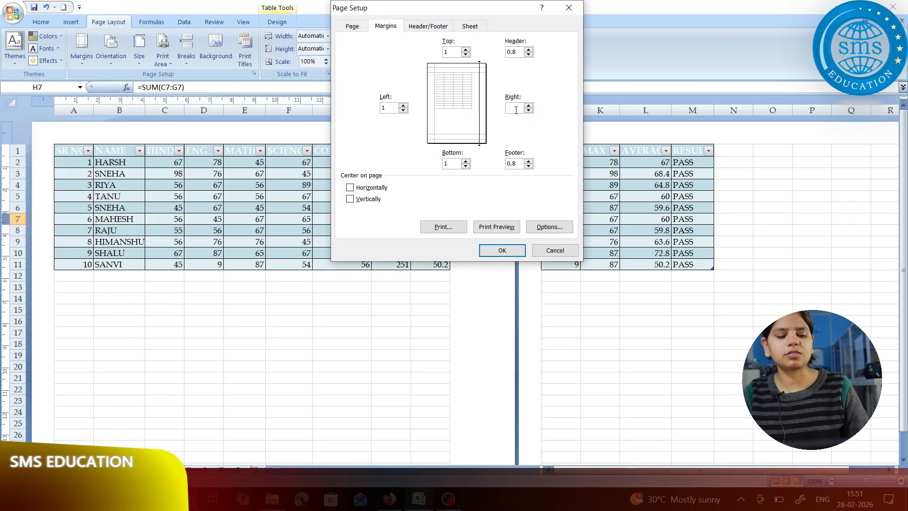
{"action": "left_click", "coordinate": [510, 254]}
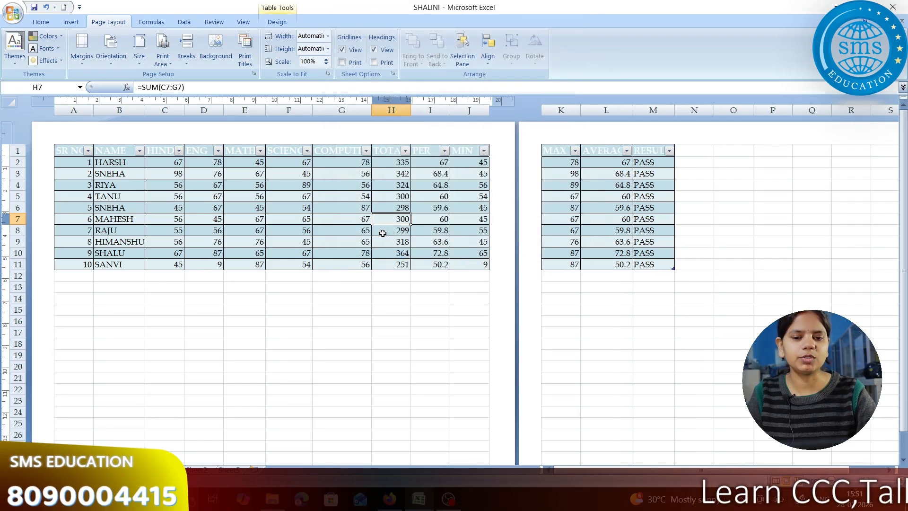
Examine the full portrait pages of the marks sheet and the available page orientation options.
{"action": "scroll", "coordinate": [391, 232], "scroll_direction": "down", "scroll_amount": 2}
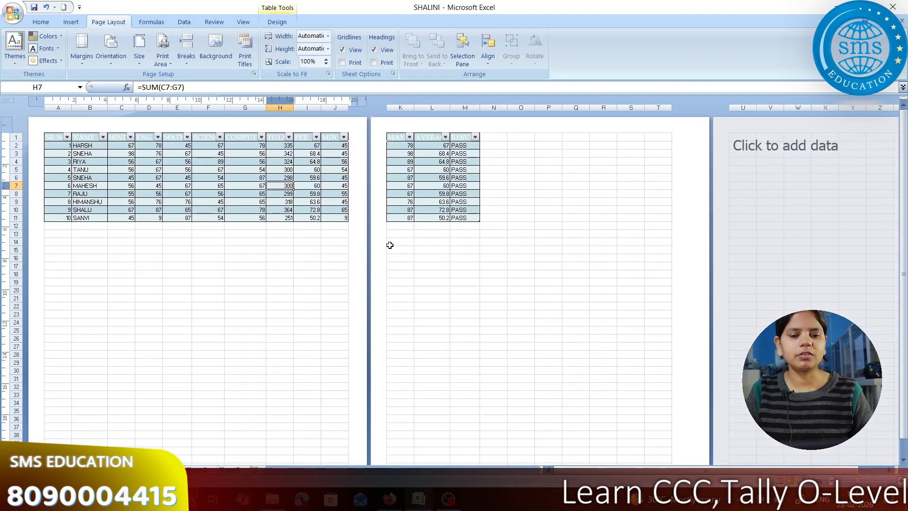
{"action": "scroll", "coordinate": [390, 245], "scroll_direction": "down", "scroll_amount": 1}
{"action": "scroll", "coordinate": [389, 248], "scroll_direction": "down", "scroll_amount": 2}
{"action": "scroll", "coordinate": [389, 247], "scroll_direction": "up", "scroll_amount": 1}
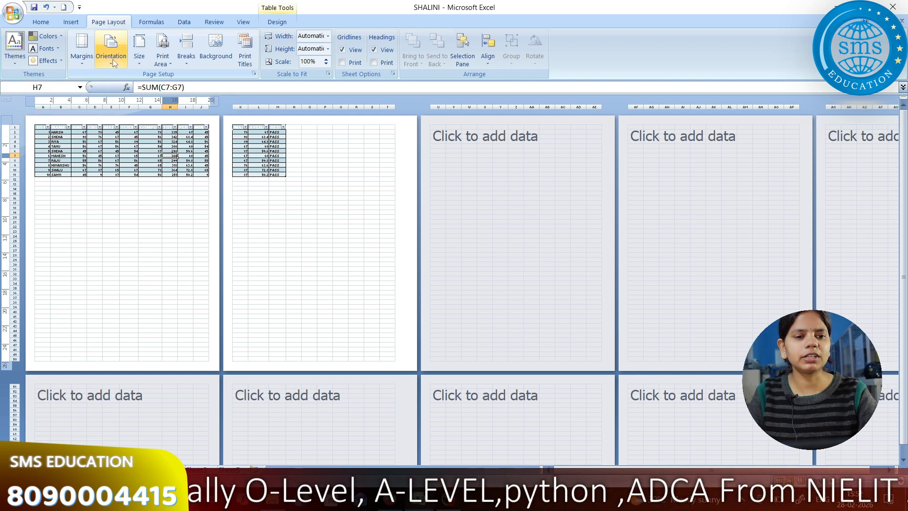
{"action": "left_click", "coordinate": [113, 58]}
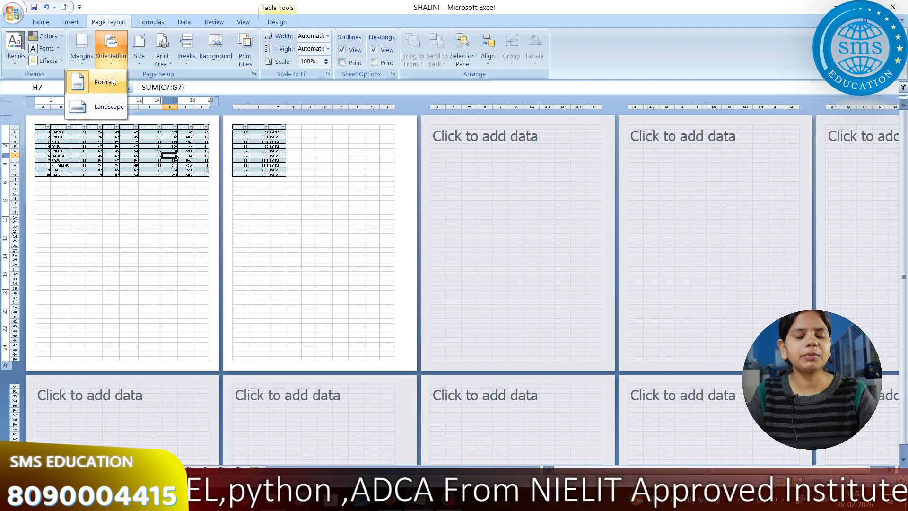
{"action": "left_click", "coordinate": [141, 261]}
{"action": "left_click", "coordinate": [147, 193]}
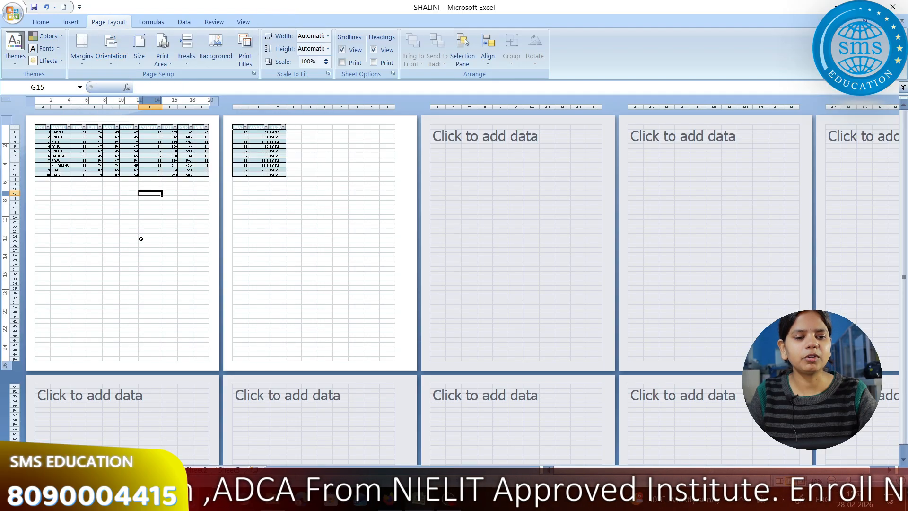
{"action": "left_click", "coordinate": [141, 240]}
{"action": "left_click", "coordinate": [139, 201]}
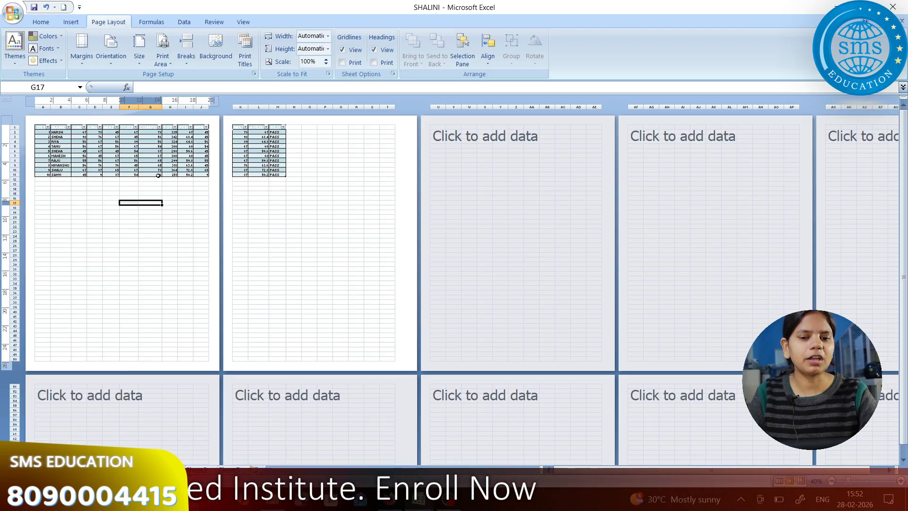
{"action": "left_click", "coordinate": [146, 320]}
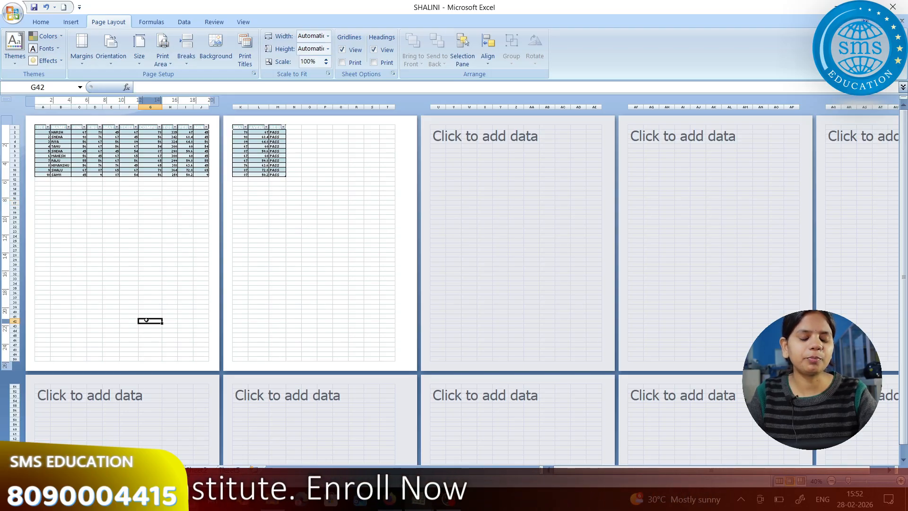
{"action": "left_click", "coordinate": [130, 237]}
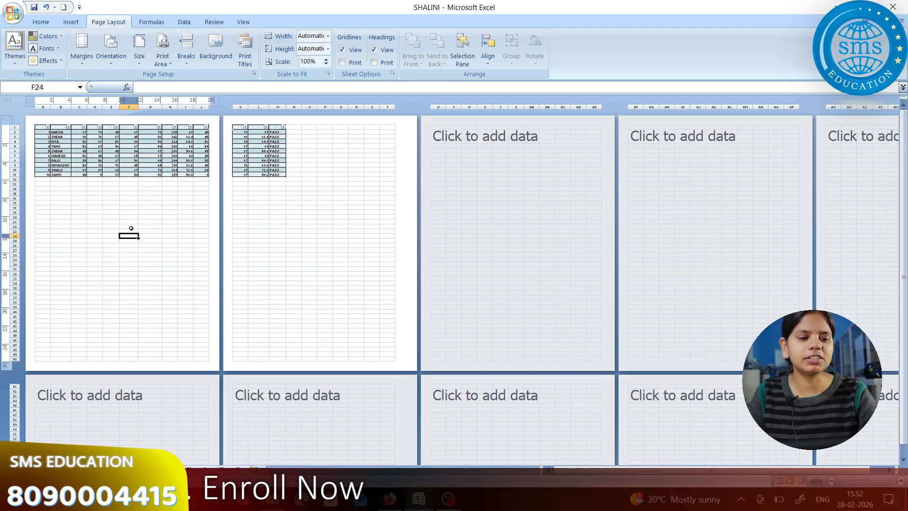
{"action": "left_click", "coordinate": [134, 202]}
{"action": "left_click", "coordinate": [136, 189]}
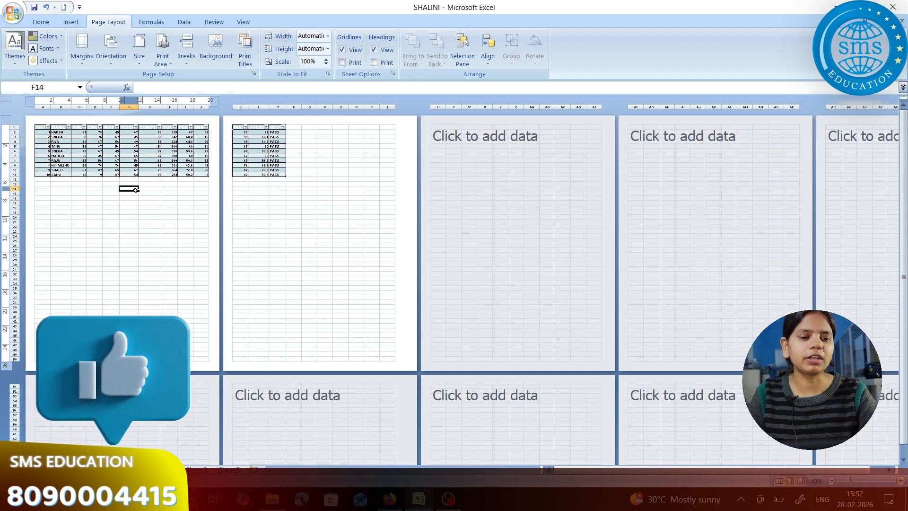
Change the page orientation to Landscape and check how the marks table fits on the first page.
{"action": "left_click", "coordinate": [118, 53]}
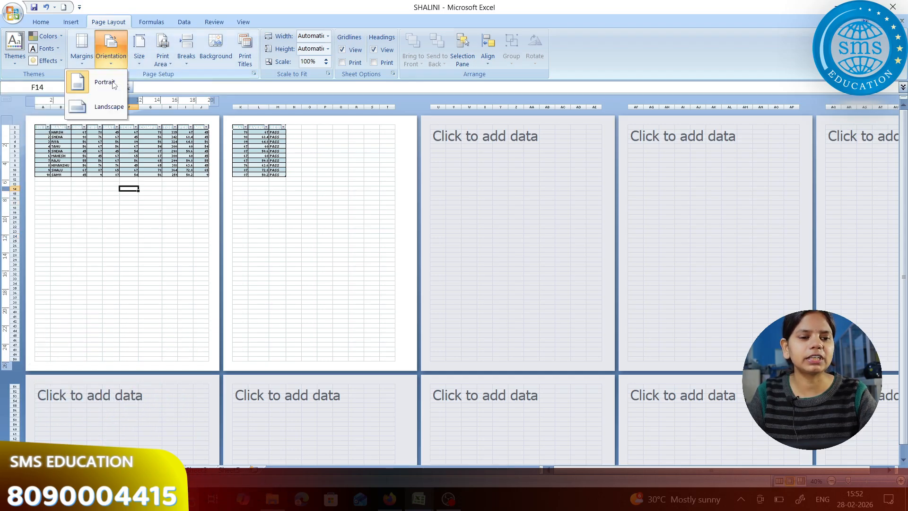
{"action": "left_click", "coordinate": [113, 108]}
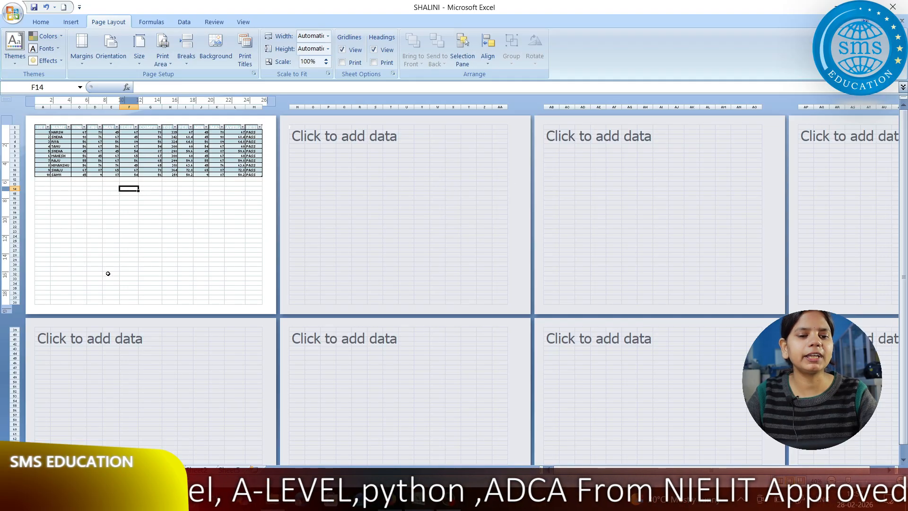
{"action": "left_click", "coordinate": [149, 213]}
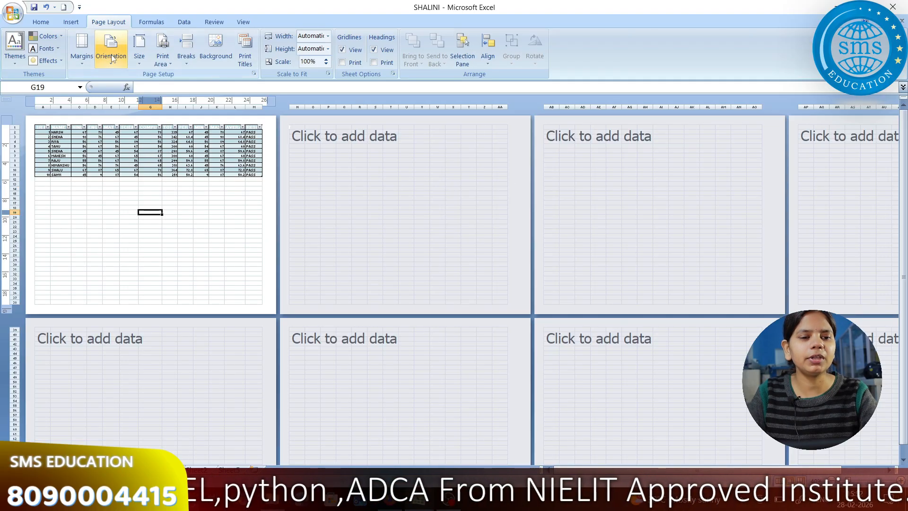
{"action": "left_click", "coordinate": [119, 175]}
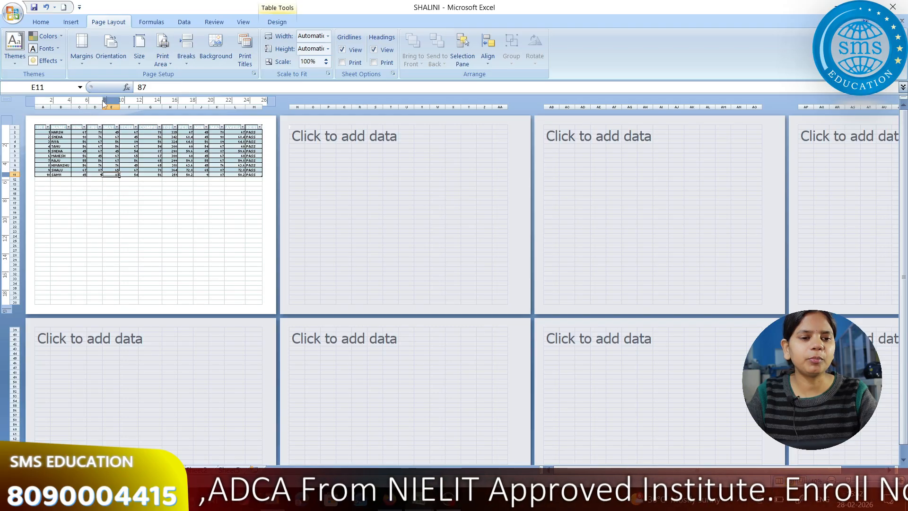
{"action": "left_click", "coordinate": [98, 211]}
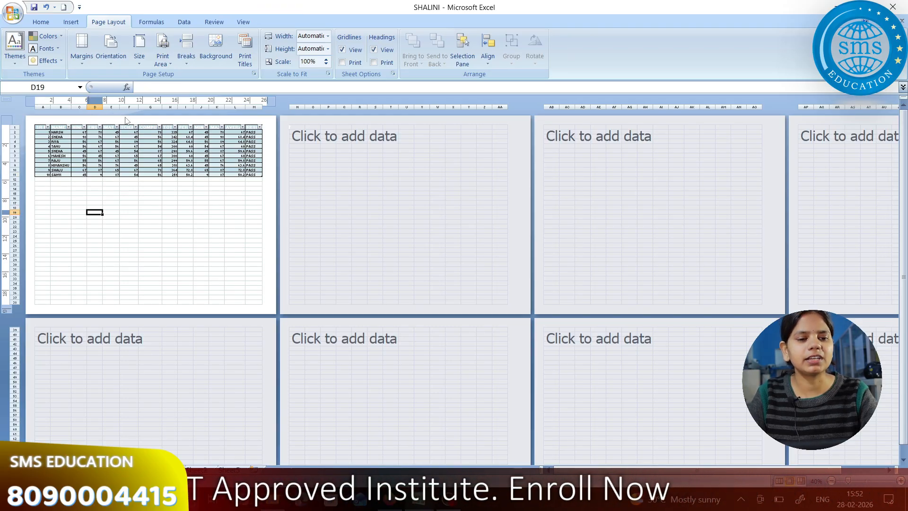
Return the page orientation to Portrait.
{"action": "left_click", "coordinate": [113, 56]}
{"action": "left_click", "coordinate": [113, 83]}
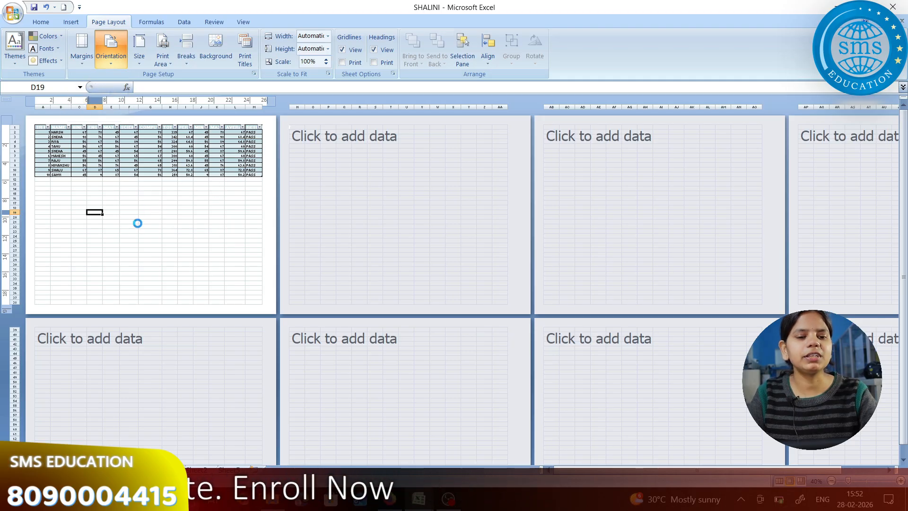
{"action": "left_click", "coordinate": [109, 222]}
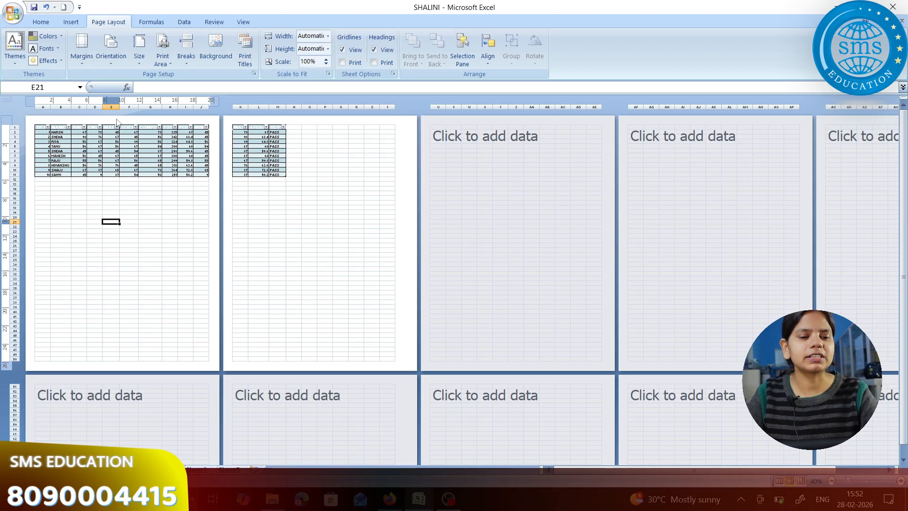
Switch the page orientation to Landscape once more and back to Portrait for comparison.
{"action": "left_click", "coordinate": [110, 47]}
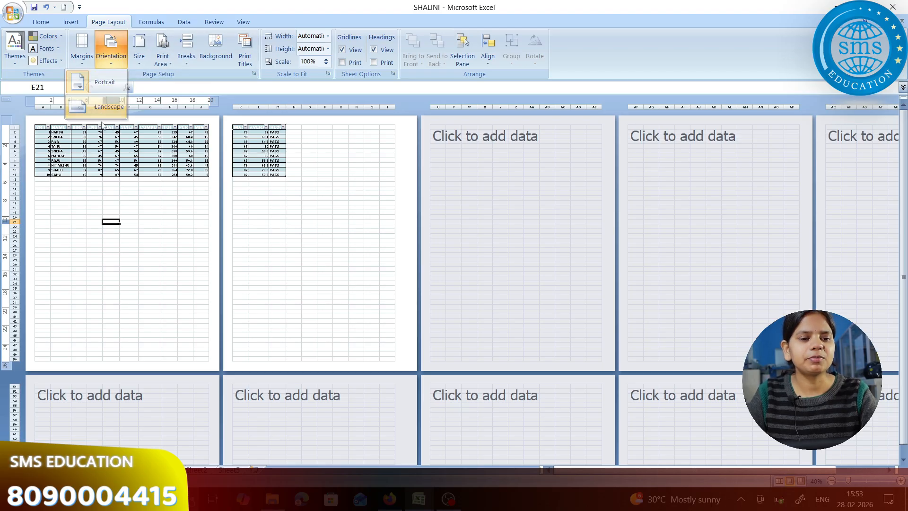
{"action": "left_click", "coordinate": [102, 110]}
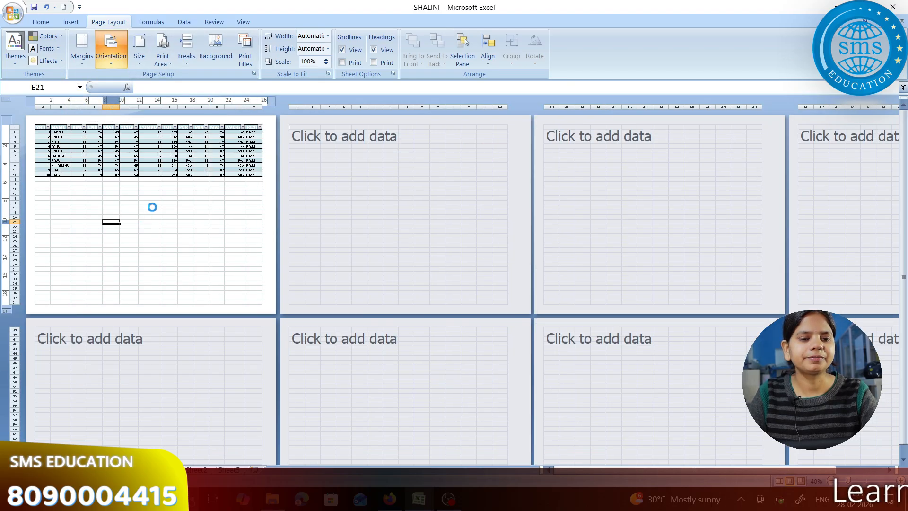
{"action": "left_click", "coordinate": [111, 48]}
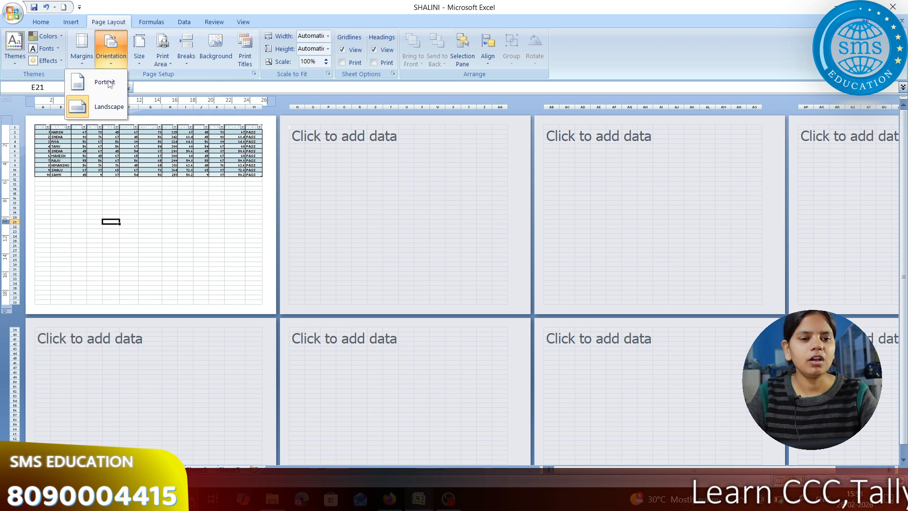
{"action": "left_click", "coordinate": [103, 86]}
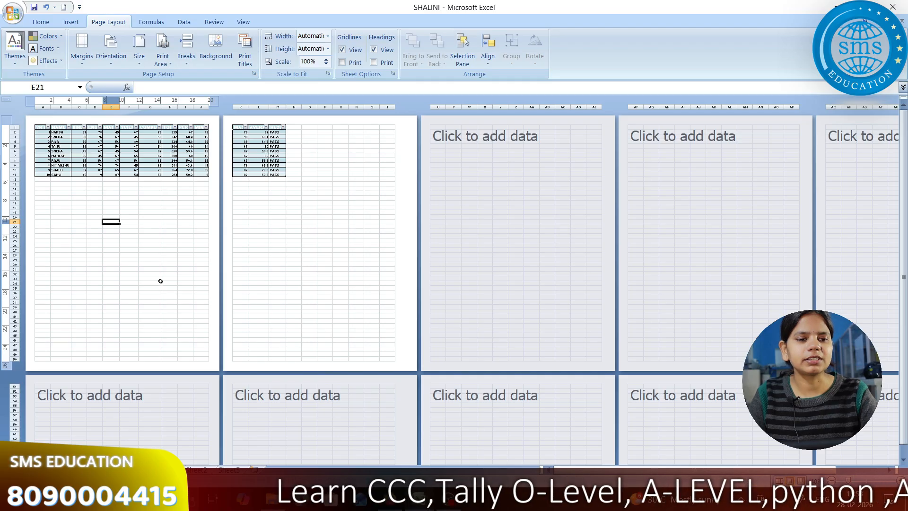
Change the marks sheet's paper size to A4 and follow it with Postcard 100 x 148 mm for comparison.
{"action": "left_click", "coordinate": [145, 50]}
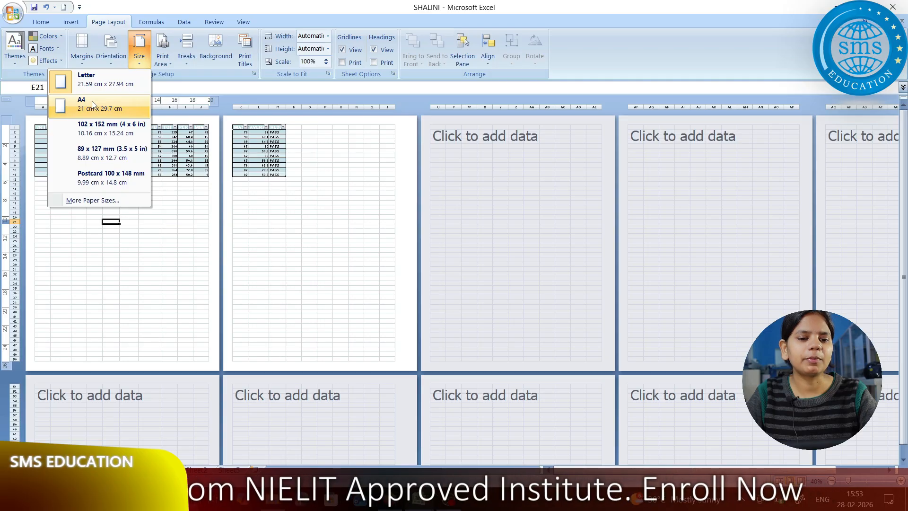
{"action": "left_click", "coordinate": [93, 104]}
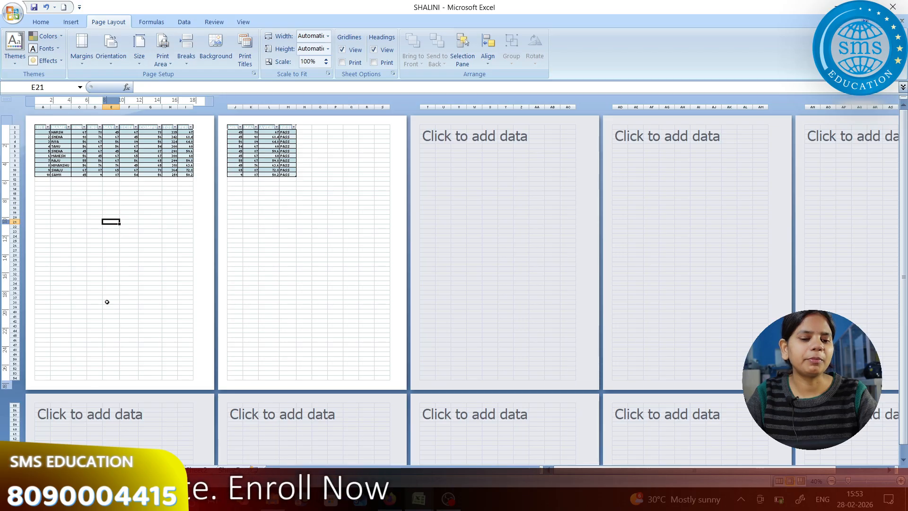
{"action": "left_click", "coordinate": [141, 56]}
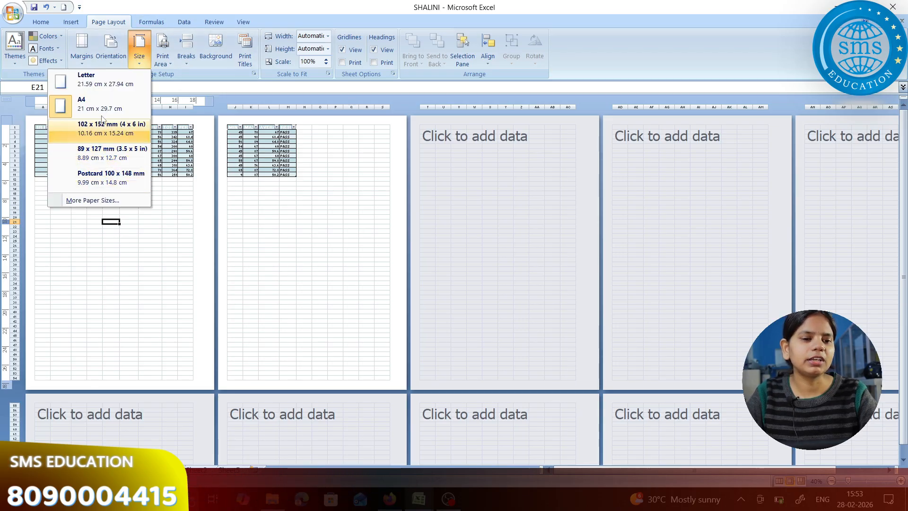
{"action": "left_click", "coordinate": [95, 203]}
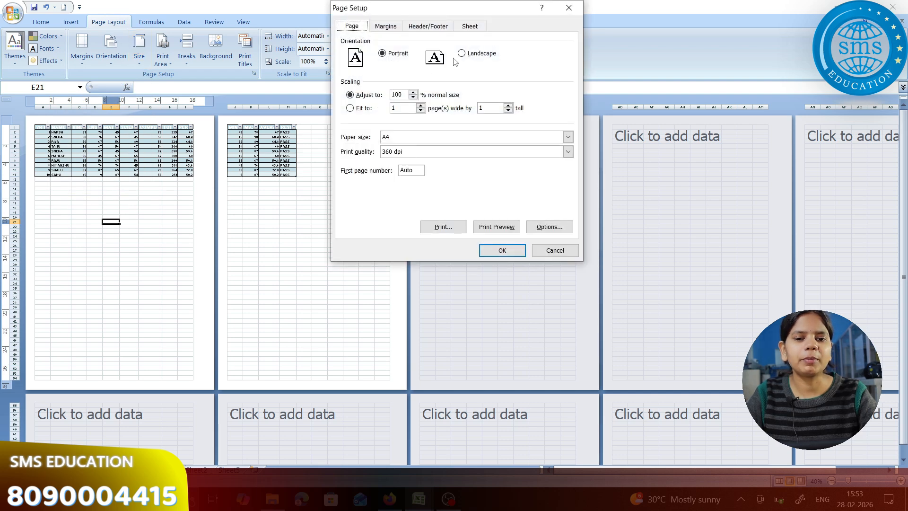
{"action": "left_click", "coordinate": [568, 136]}
{"action": "left_click", "coordinate": [399, 182]}
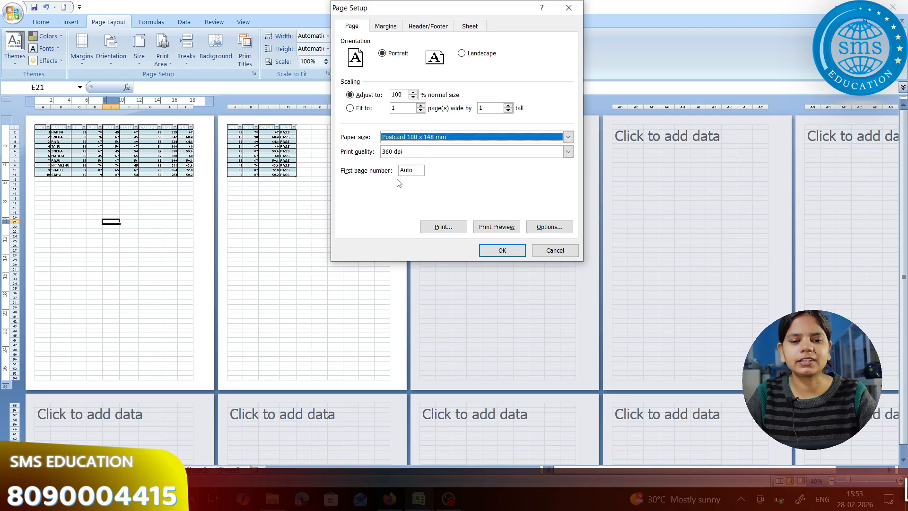
{"action": "left_click", "coordinate": [502, 251]}
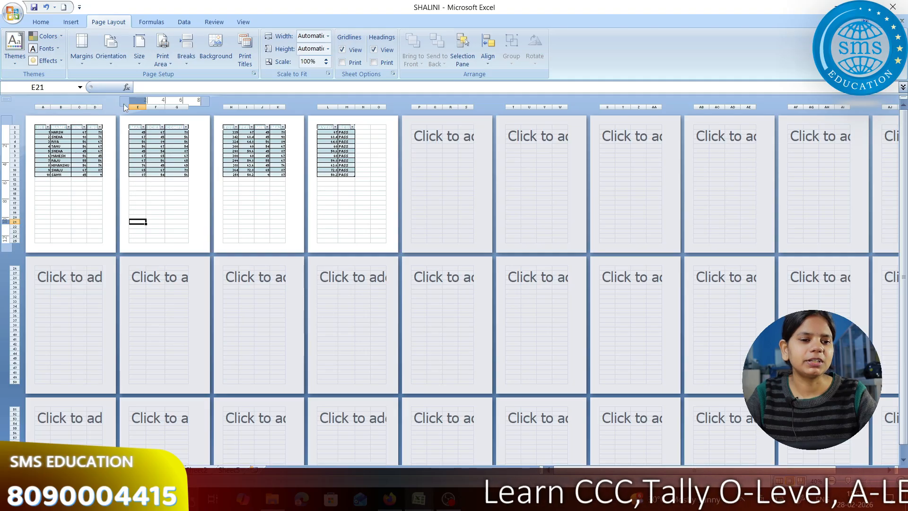
Set the marks sheet's paper size back to Letter, 21.59 cm x 27.94 cm.
{"action": "left_click", "coordinate": [139, 47]}
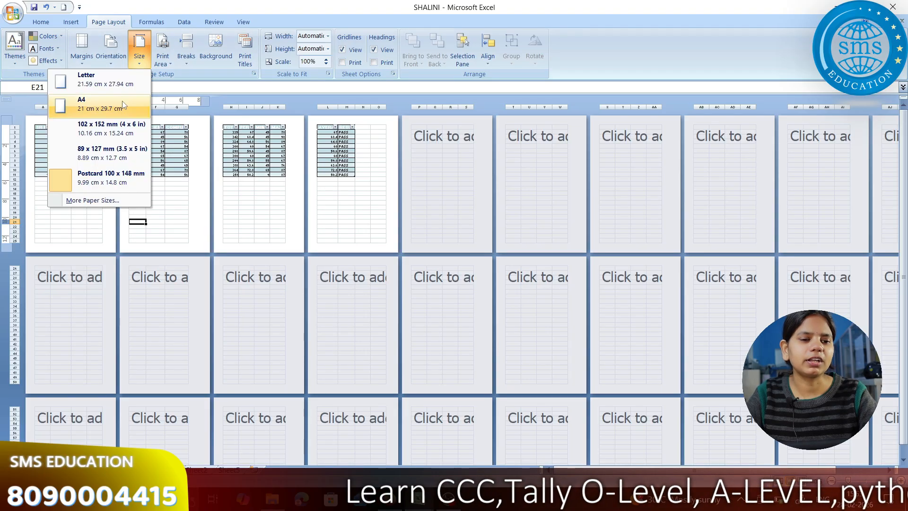
{"action": "left_click", "coordinate": [124, 84]}
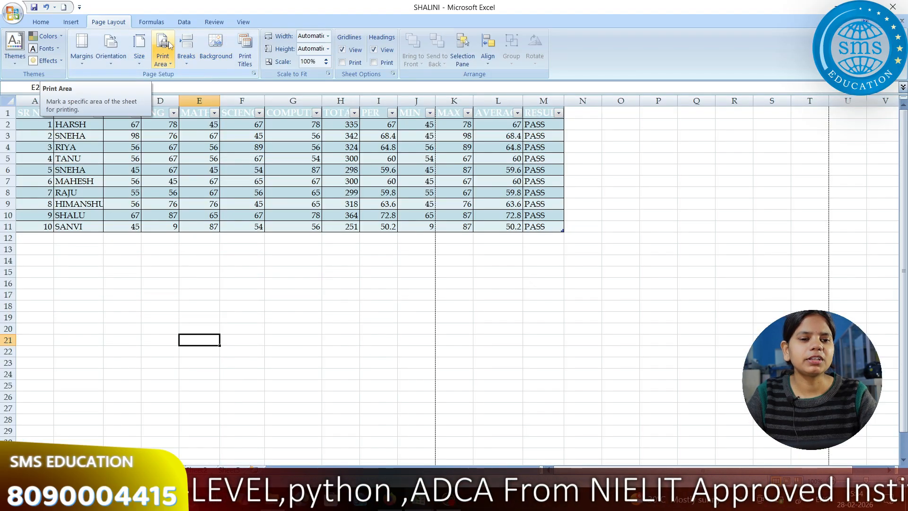
Check the marks table in Print Preview with no print area defined, and return to the sheet.
{"action": "left_click", "coordinate": [192, 203]}
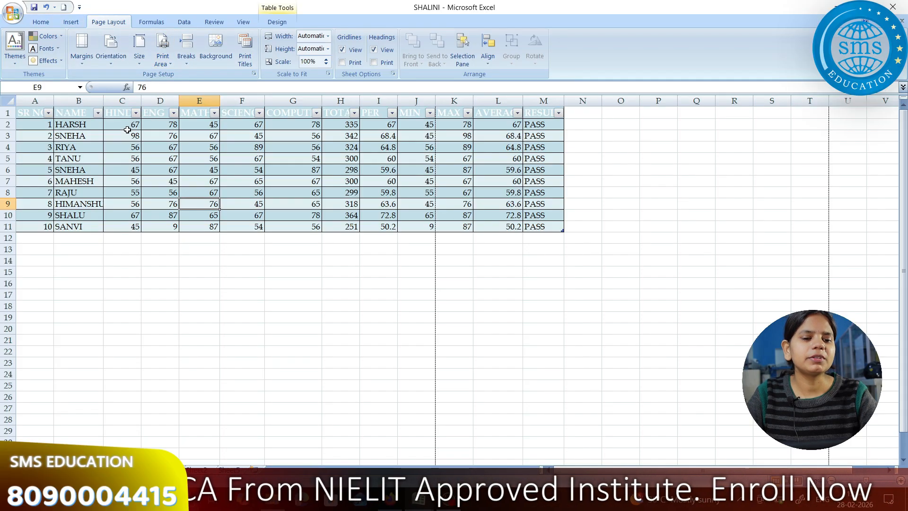
{"action": "left_click", "coordinate": [14, 15]}
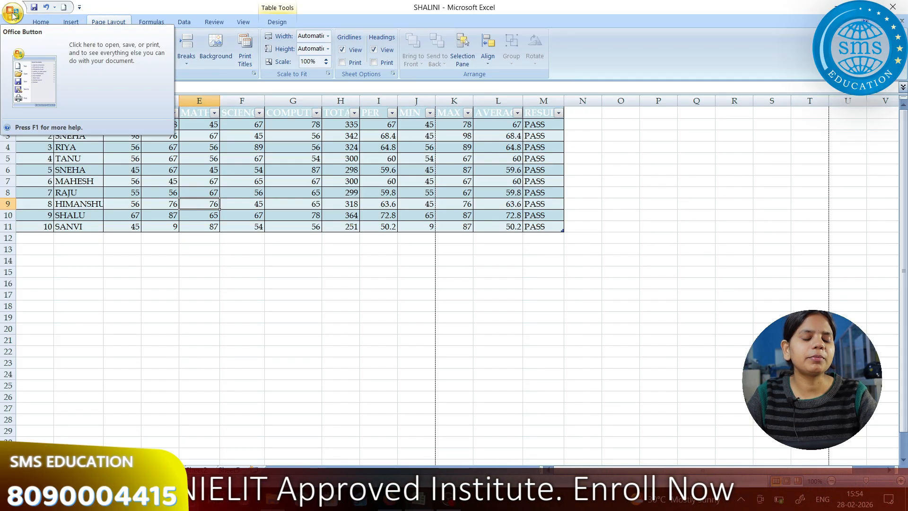
{"action": "mouse_move", "coordinate": [22, 141]}
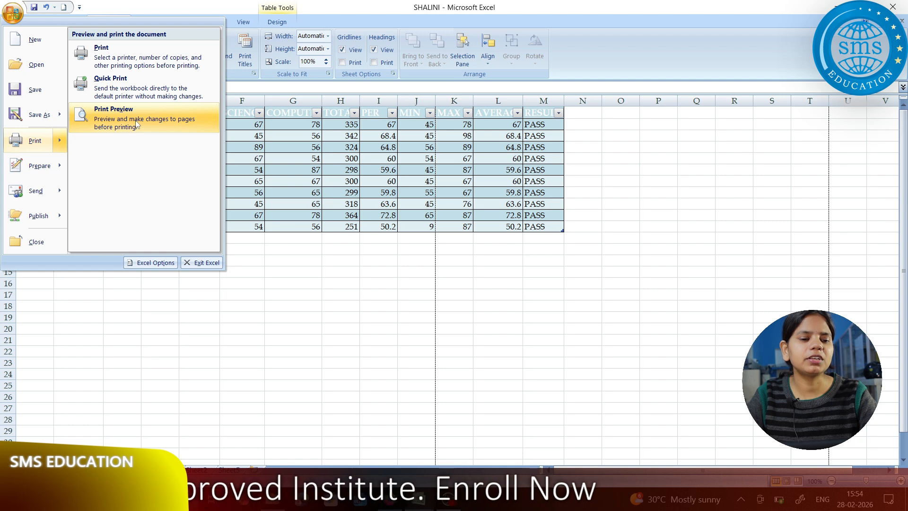
{"action": "left_click", "coordinate": [137, 124]}
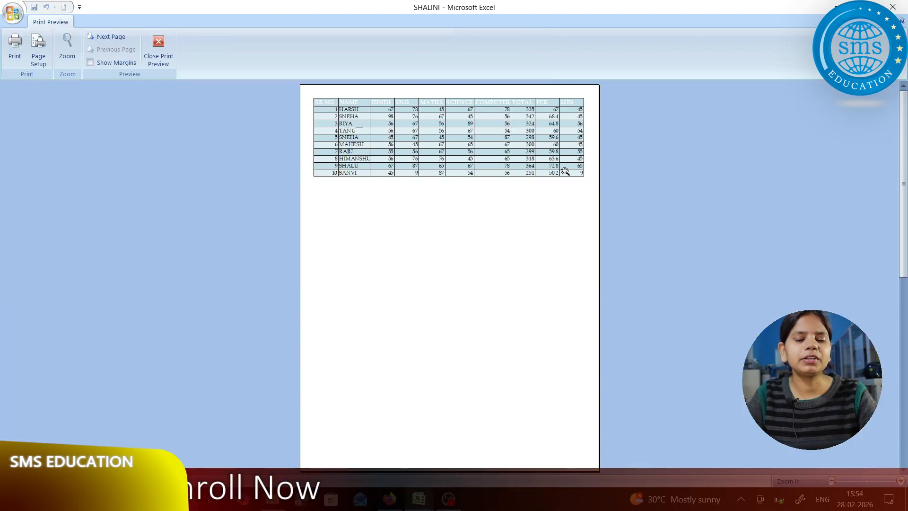
{"action": "left_click", "coordinate": [158, 47]}
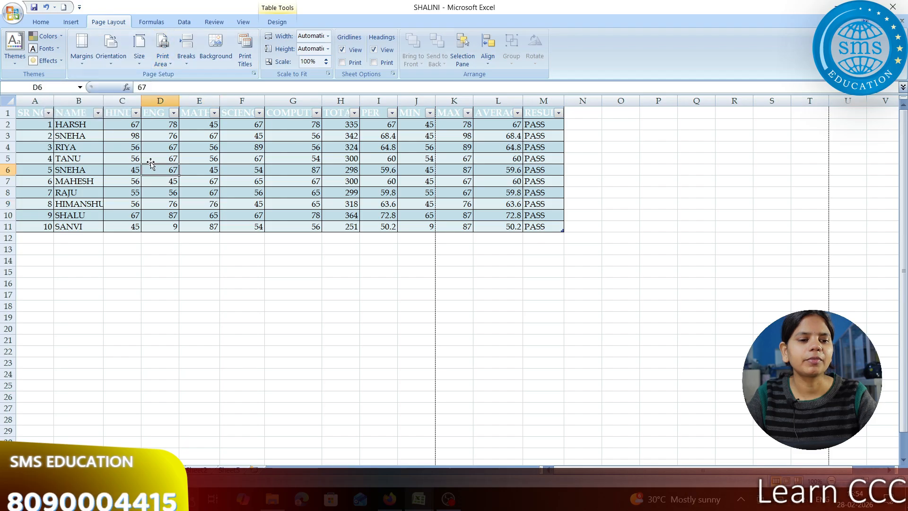
Set the NAME column, cells B1:B11, as the print area.
{"action": "left_click_drag", "start_coordinate": [76, 114], "coordinate": [73, 226]}
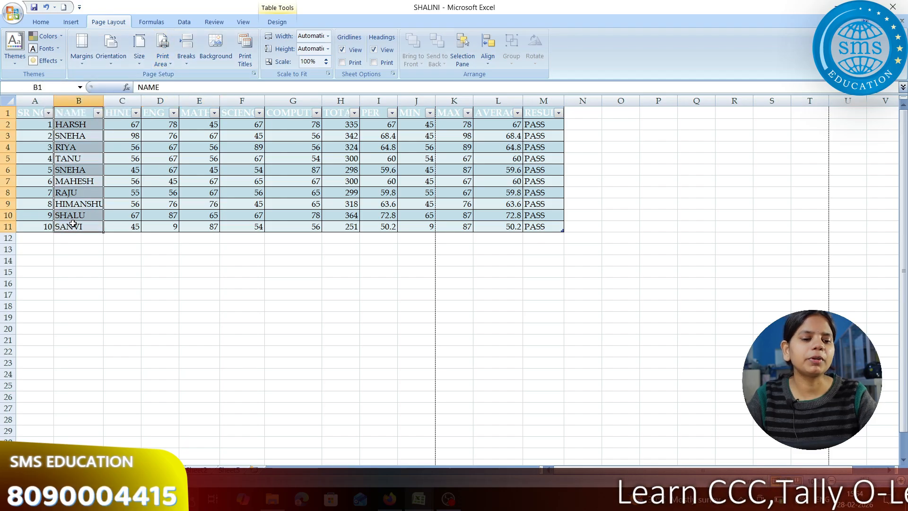
{"action": "left_click", "coordinate": [166, 59]}
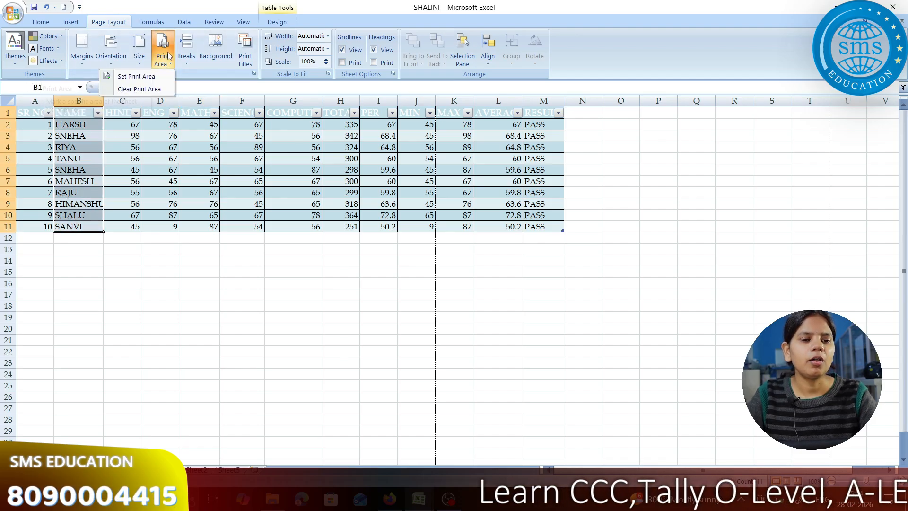
{"action": "left_click", "coordinate": [158, 78]}
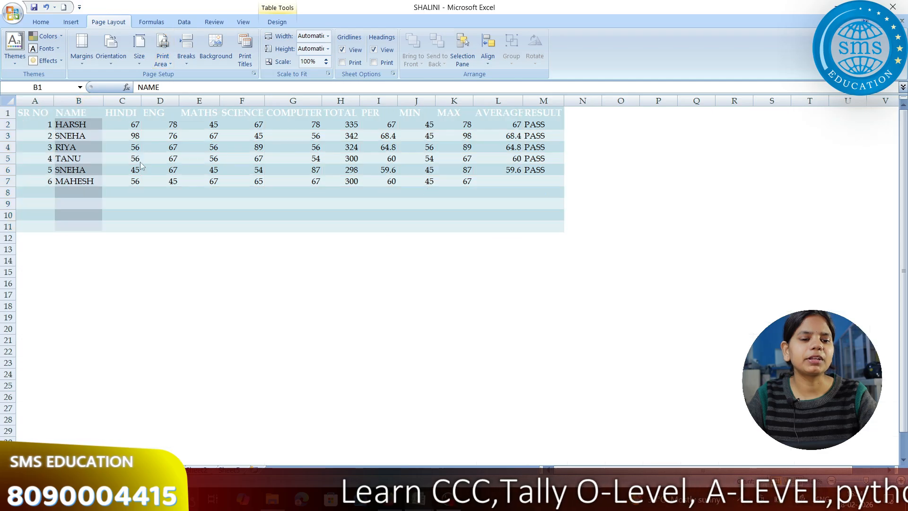
{"action": "left_click", "coordinate": [135, 206]}
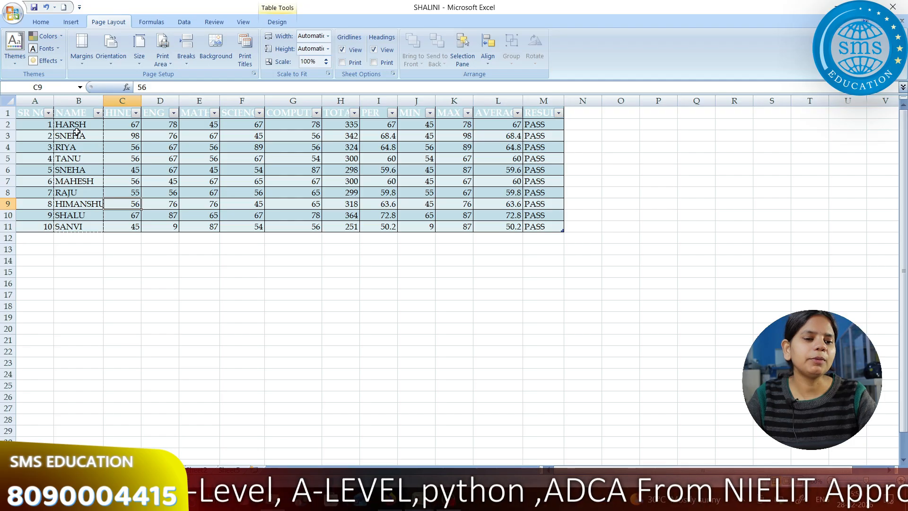
Check in Print Preview what prints with the NAME column as print area, and close the preview.
{"action": "left_click", "coordinate": [15, 10]}
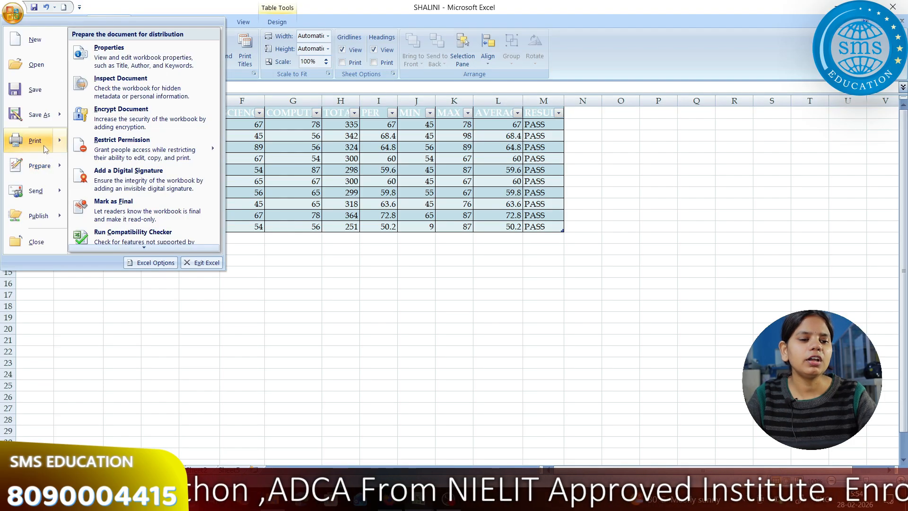
{"action": "left_click", "coordinate": [127, 122]}
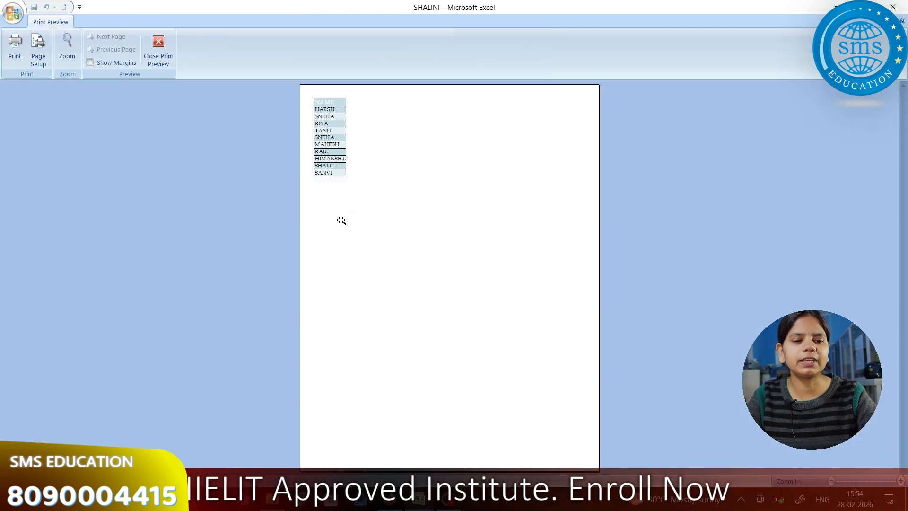
{"action": "left_click", "coordinate": [166, 63]}
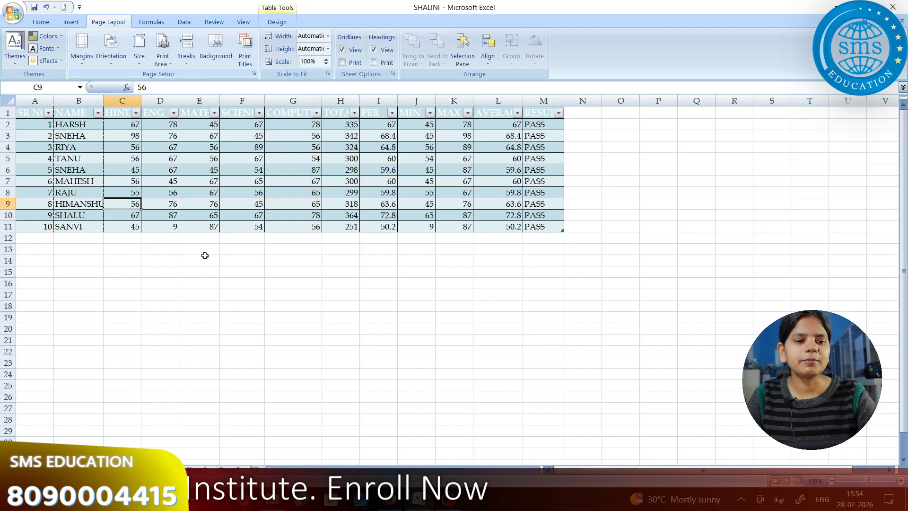
Clear the print area from the marks sheet.
{"action": "left_click", "coordinate": [128, 147]}
{"action": "left_click", "coordinate": [79, 150]}
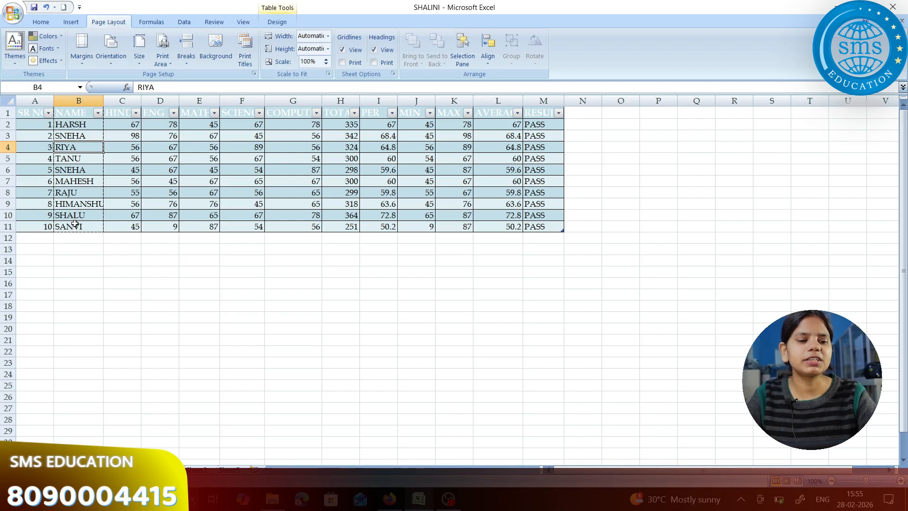
{"action": "left_click", "coordinate": [163, 60]}
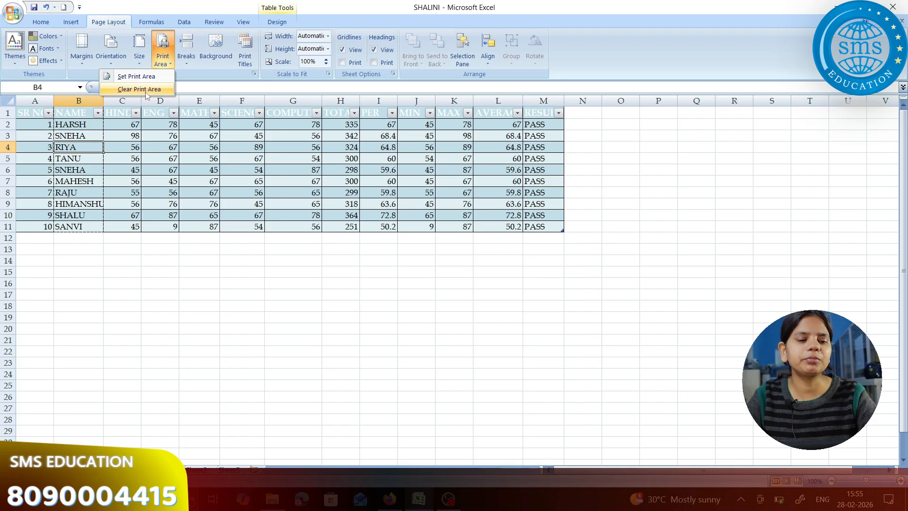
{"action": "left_click", "coordinate": [147, 92]}
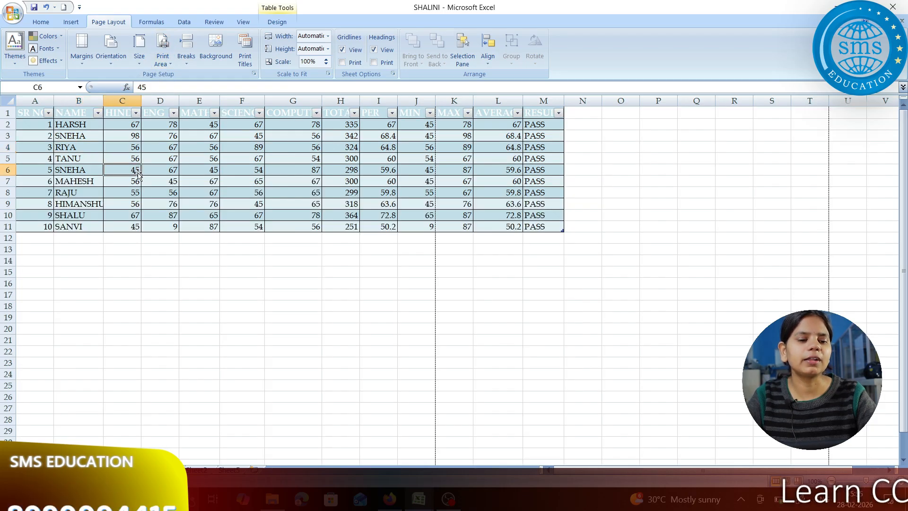
Review both printed pages of the full marks table in Print Preview and return to the sheet.
{"action": "left_click", "coordinate": [9, 14]}
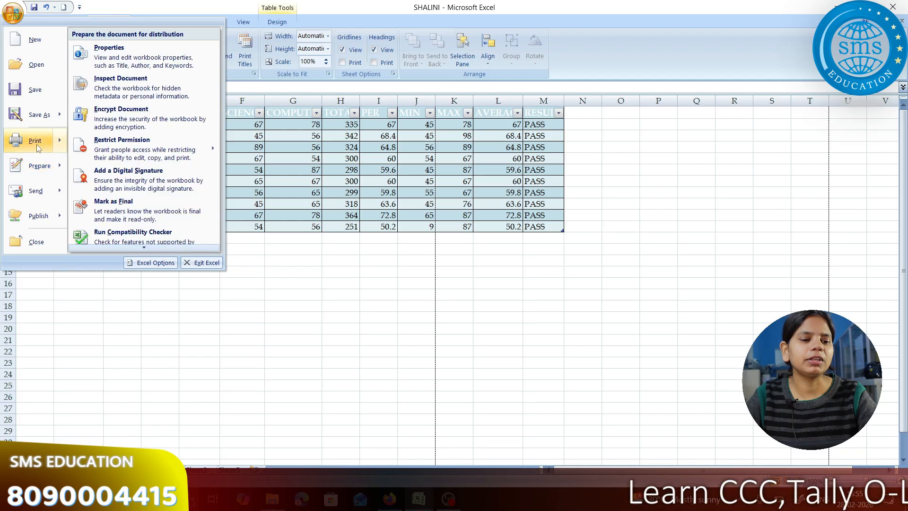
{"action": "mouse_move", "coordinate": [38, 141]}
{"action": "left_click", "coordinate": [116, 124]}
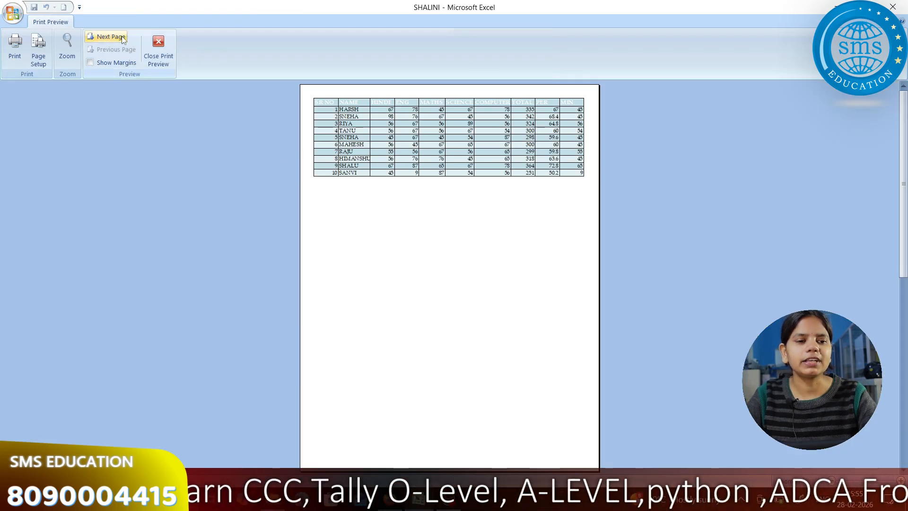
{"action": "left_click", "coordinate": [110, 36]}
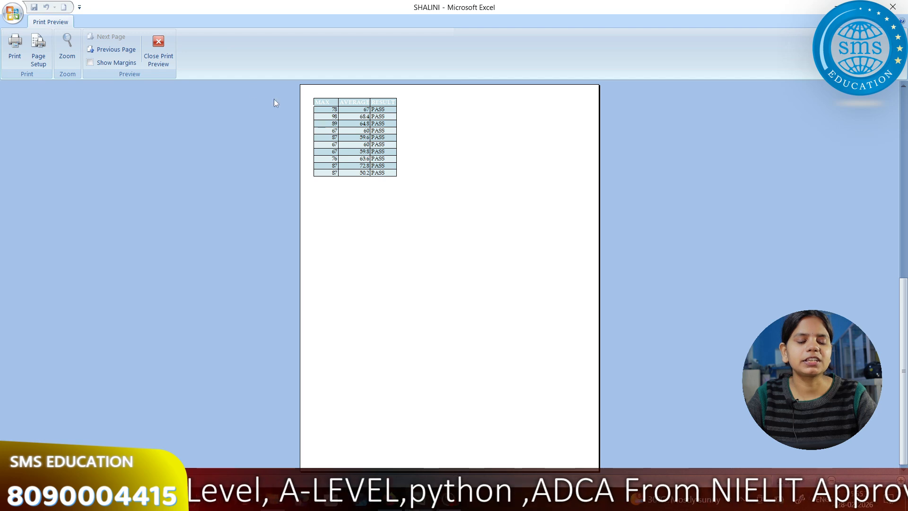
{"action": "left_click", "coordinate": [158, 52]}
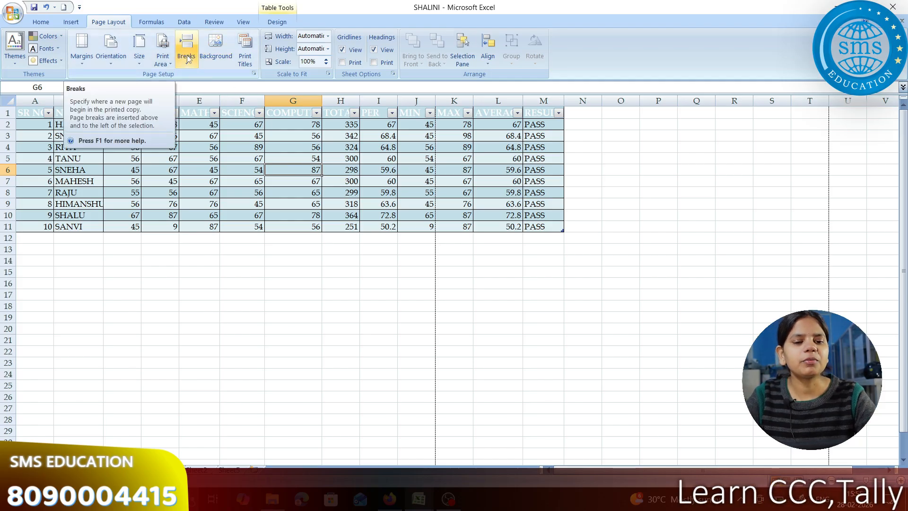
Insert a page break at cell G6 of the marks table.
{"action": "left_click", "coordinate": [345, 215]}
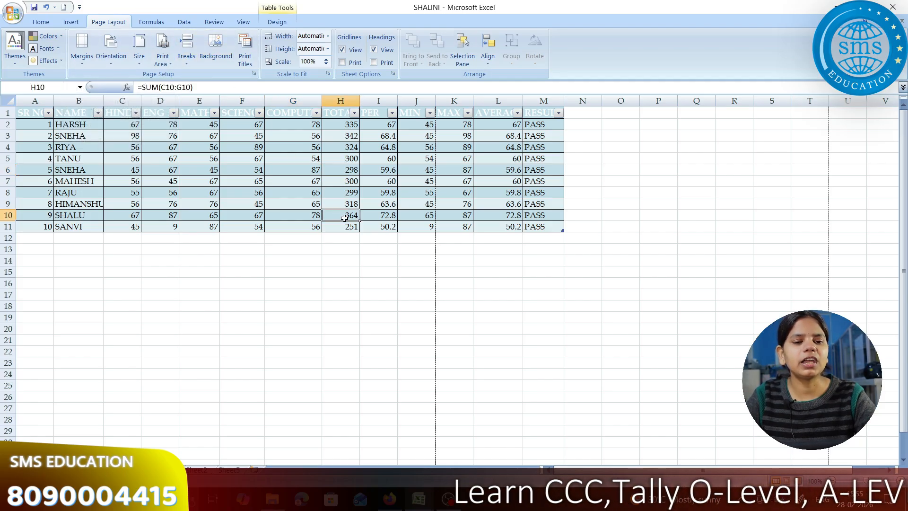
{"action": "left_click", "coordinate": [284, 170]}
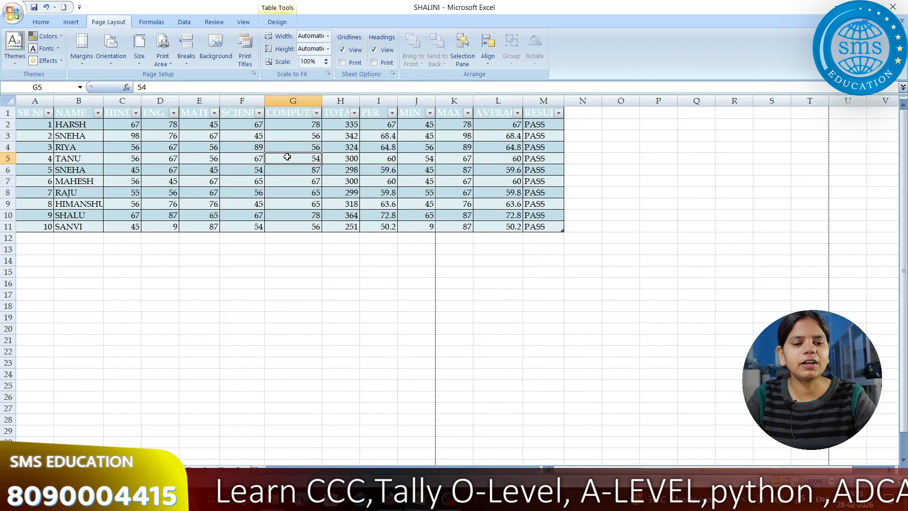
{"action": "left_click", "coordinate": [184, 48]}
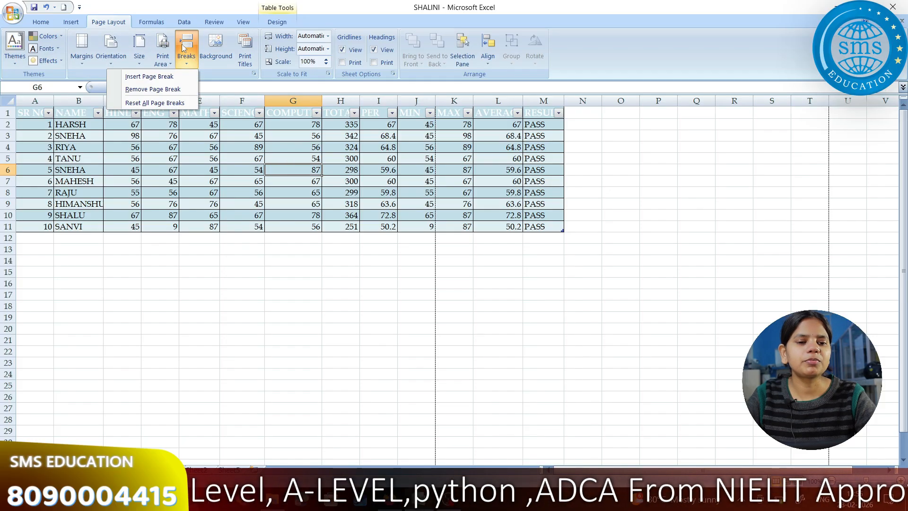
{"action": "left_click", "coordinate": [163, 79]}
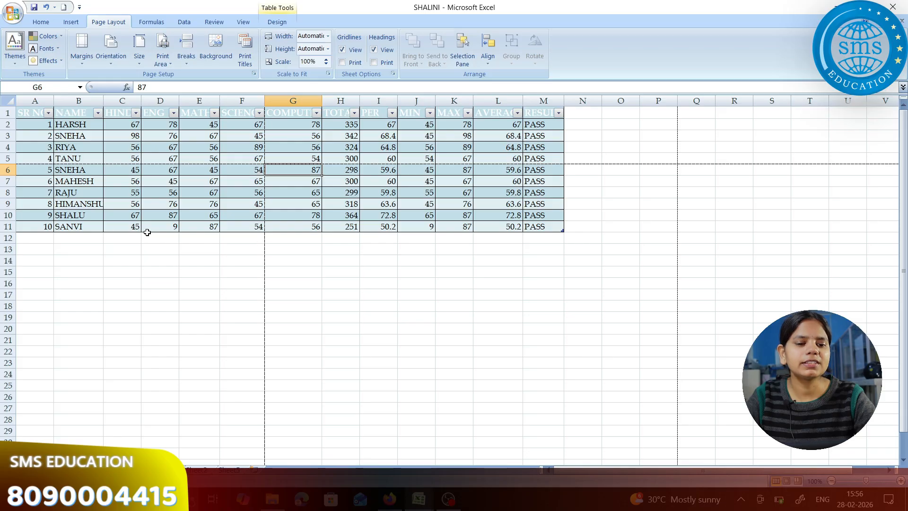
Page through all the printed pages of the marks table in Print Preview and return to the sheet.
{"action": "left_click", "coordinate": [11, 19]}
{"action": "mouse_move", "coordinate": [34, 141]}
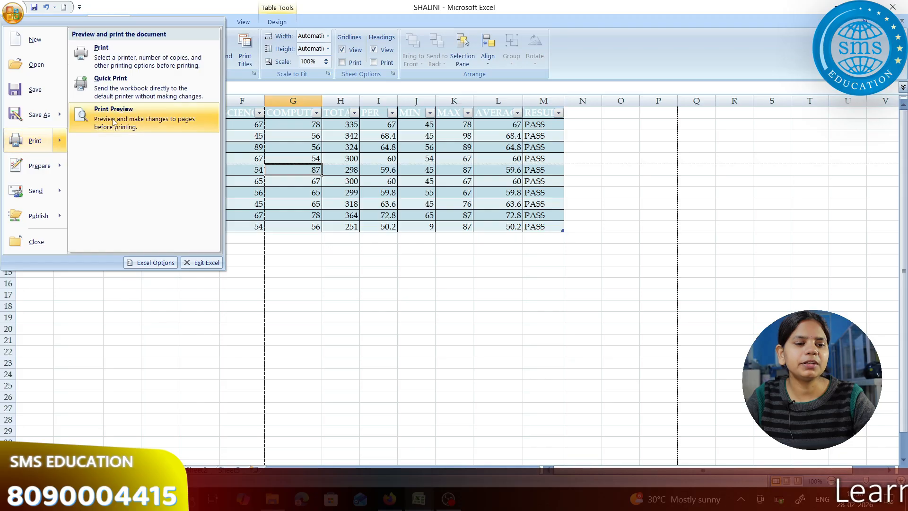
{"action": "left_click", "coordinate": [97, 181]}
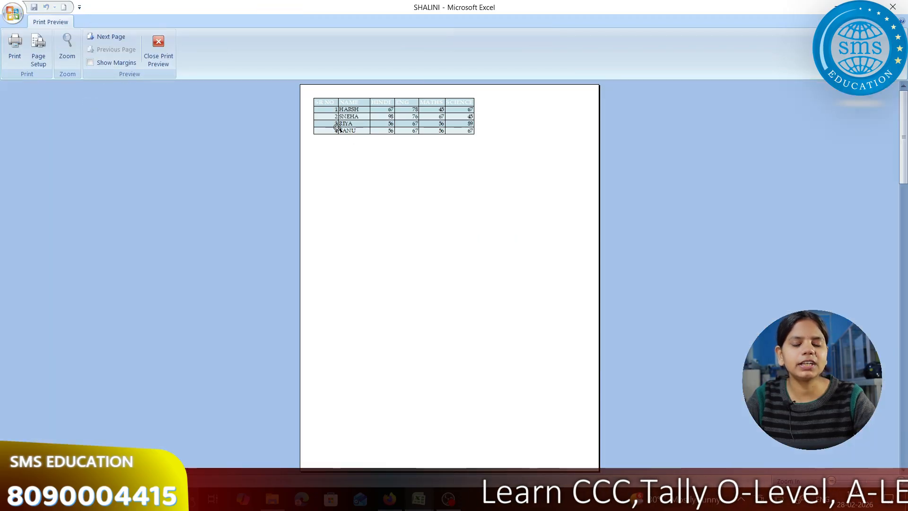
{"action": "left_click", "coordinate": [101, 38]}
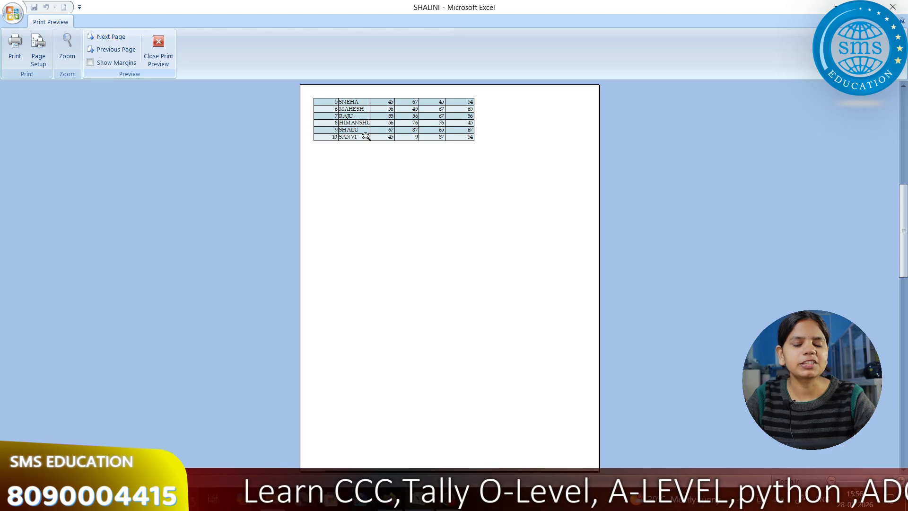
{"action": "left_click", "coordinate": [115, 37]}
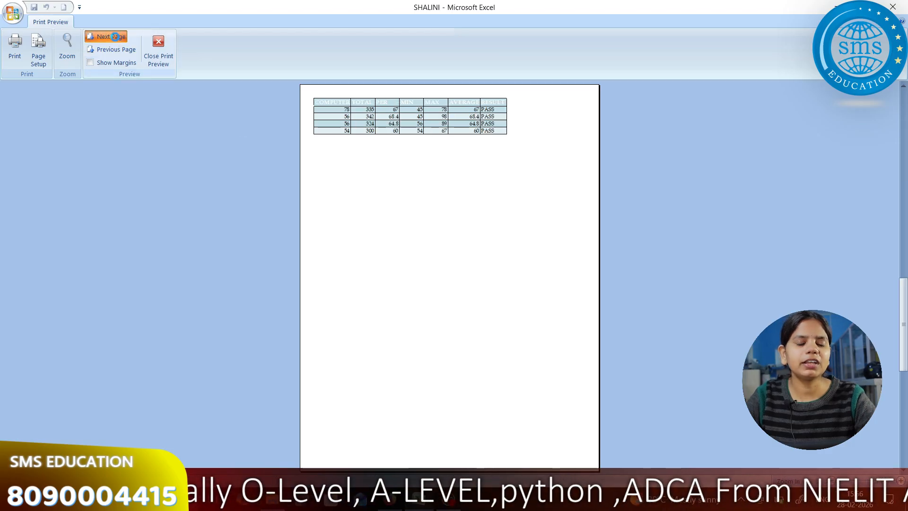
{"action": "left_click", "coordinate": [115, 37]}
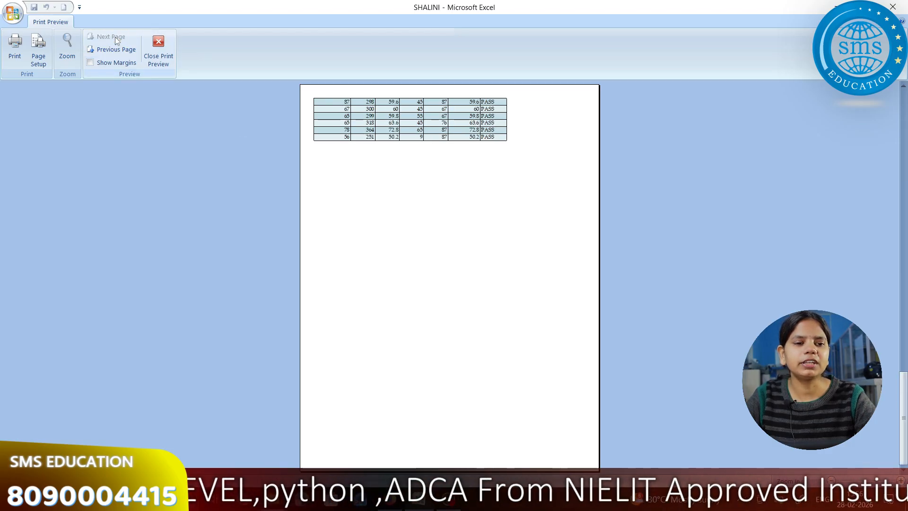
{"action": "left_click", "coordinate": [157, 54]}
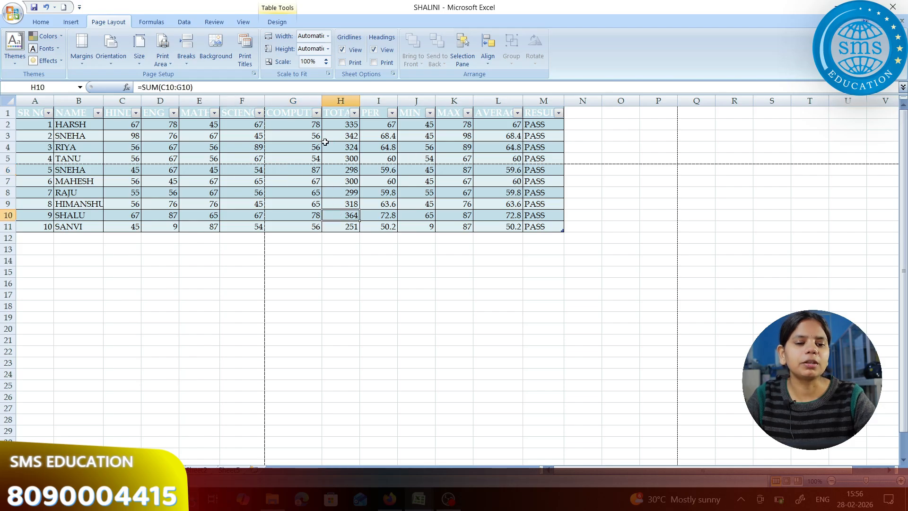
Reset all page breaks on the marks sheet.
{"action": "left_click", "coordinate": [186, 56]}
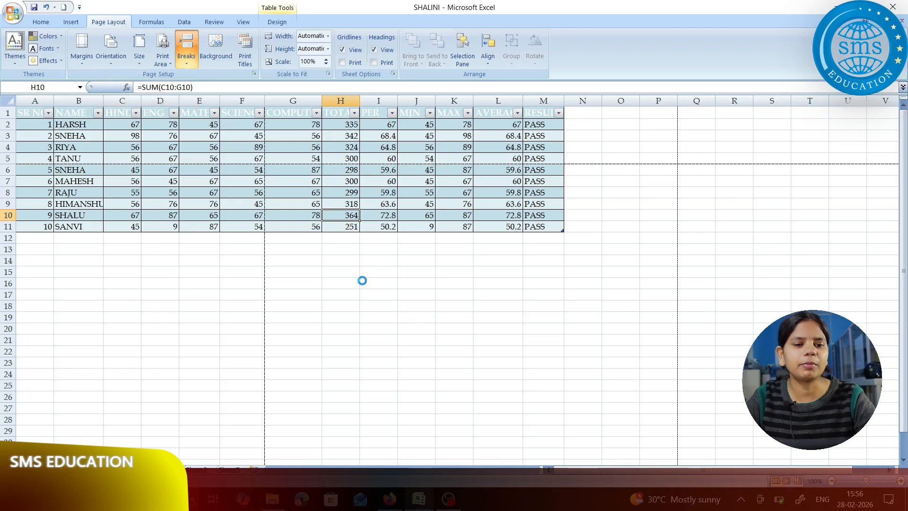
{"action": "left_click", "coordinate": [388, 195]}
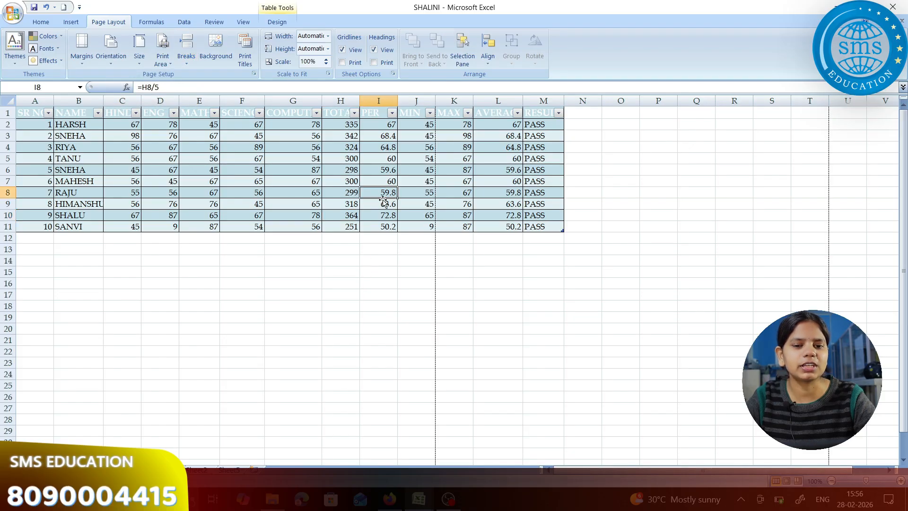
Insert the SMS LOGO picture from the Pictures folder as the sheet background and look over how it tiles.
{"action": "left_click", "coordinate": [226, 46]}
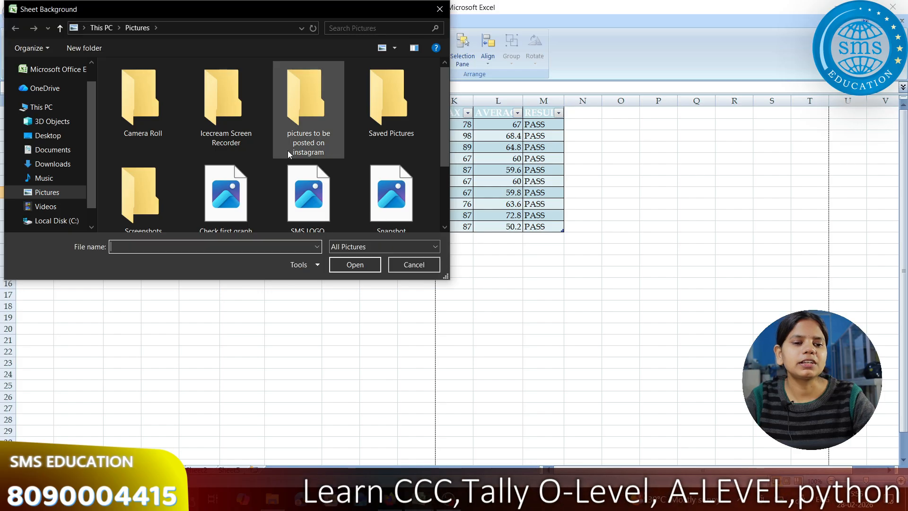
{"action": "scroll", "coordinate": [305, 146], "scroll_direction": "down", "scroll_amount": 2}
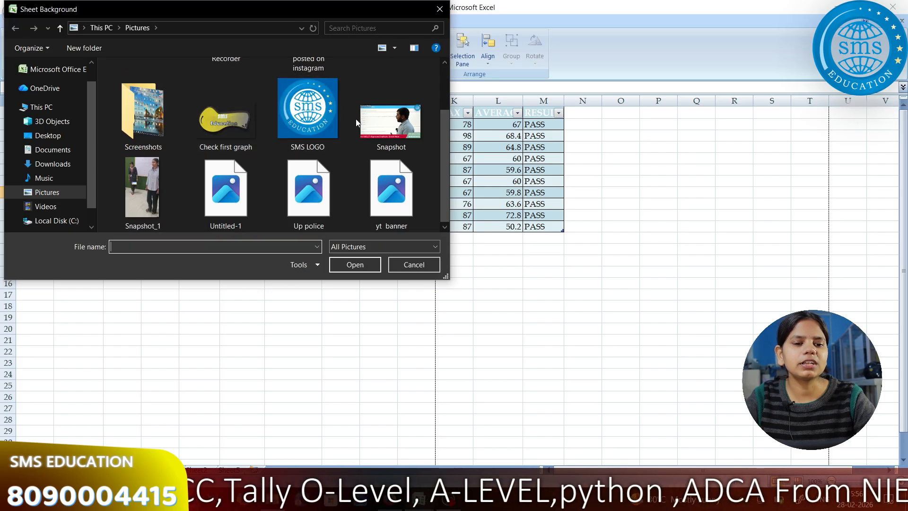
{"action": "left_click", "coordinate": [308, 111]}
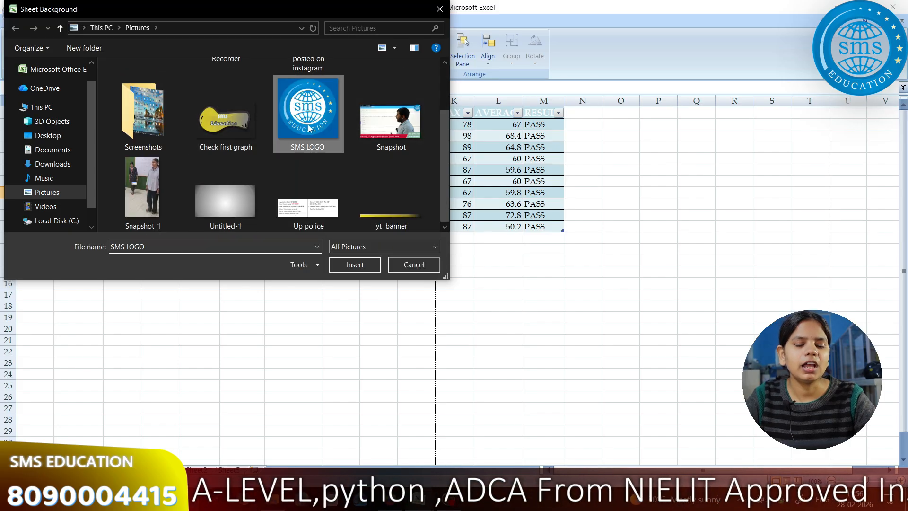
{"action": "left_click", "coordinate": [370, 267]}
{"action": "scroll", "coordinate": [331, 227], "scroll_direction": "down", "scroll_amount": 13}
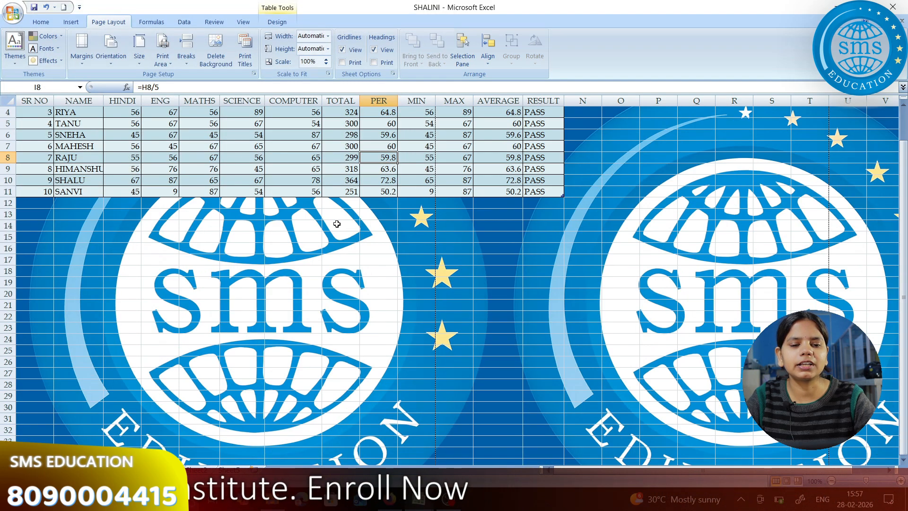
{"action": "scroll", "coordinate": [335, 236], "scroll_direction": "down", "scroll_amount": 9}
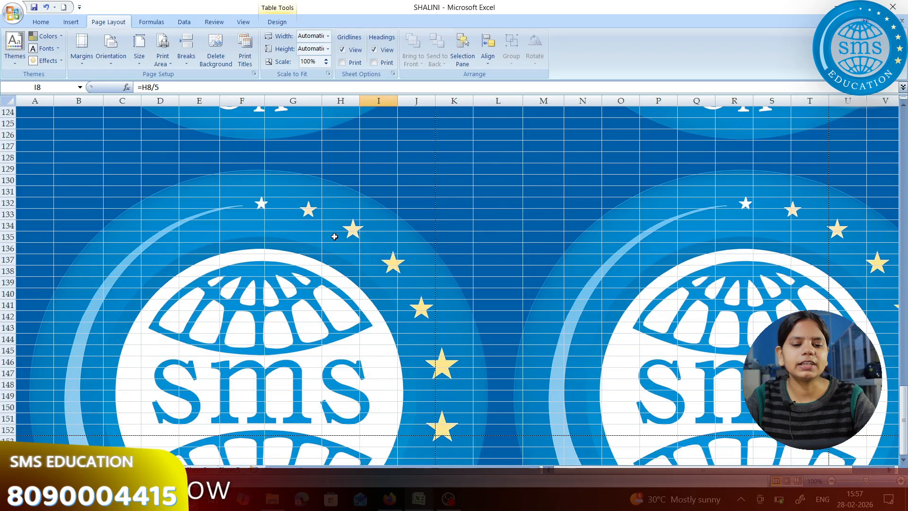
{"action": "scroll", "coordinate": [334, 233], "scroll_direction": "up", "scroll_amount": 20}
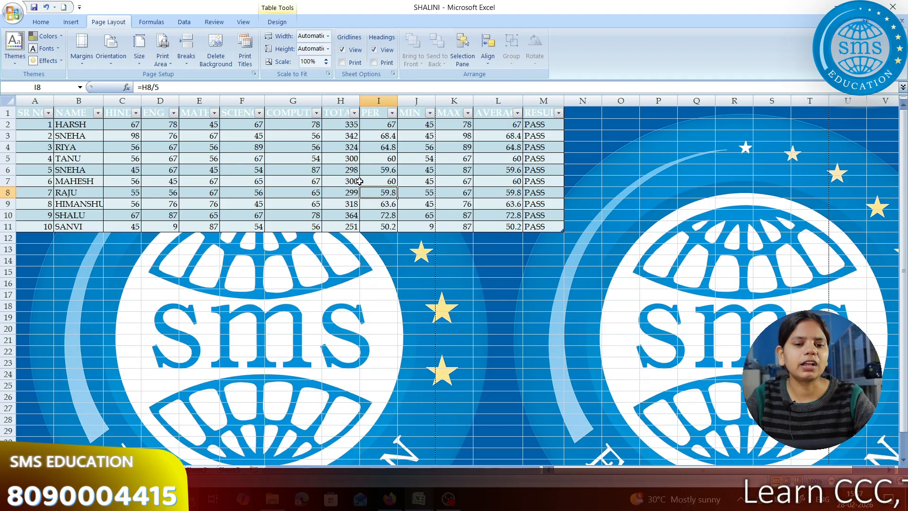
{"action": "left_click", "coordinate": [532, 357]}
{"action": "left_click", "coordinate": [454, 329]}
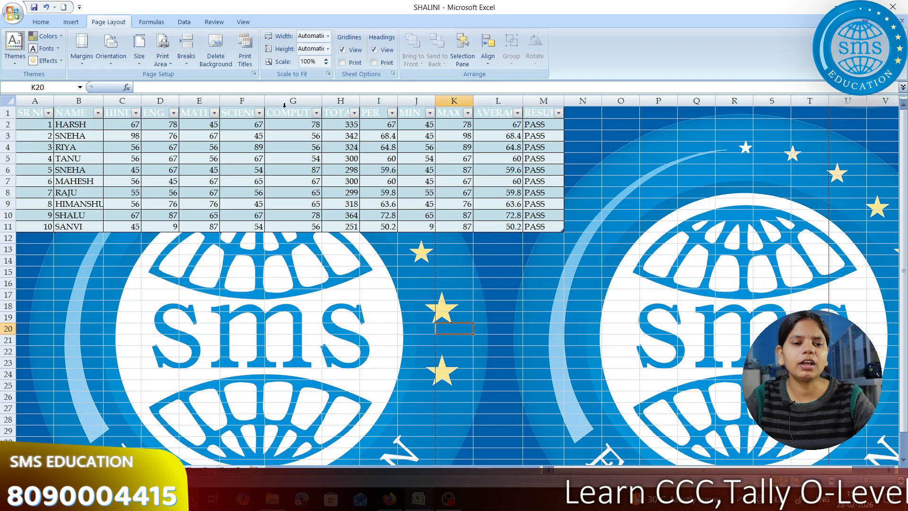
Delete the background picture from the marks sheet.
{"action": "left_click", "coordinate": [220, 56]}
{"action": "left_click", "coordinate": [303, 350]}
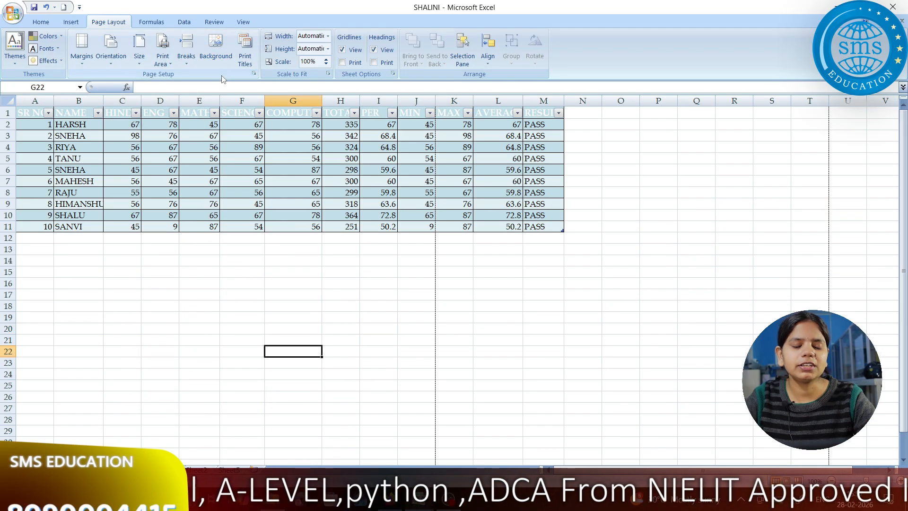
{"action": "left_click", "coordinate": [219, 57]}
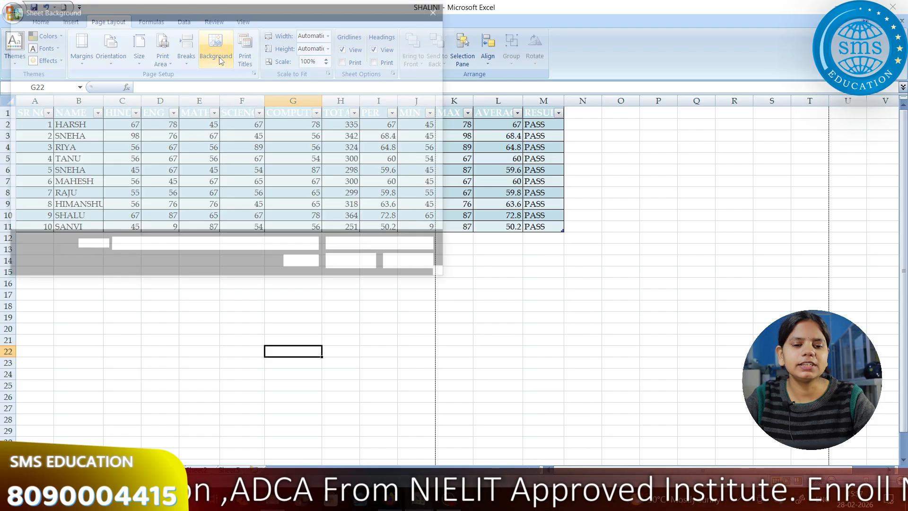
{"action": "left_click", "coordinate": [439, 9]}
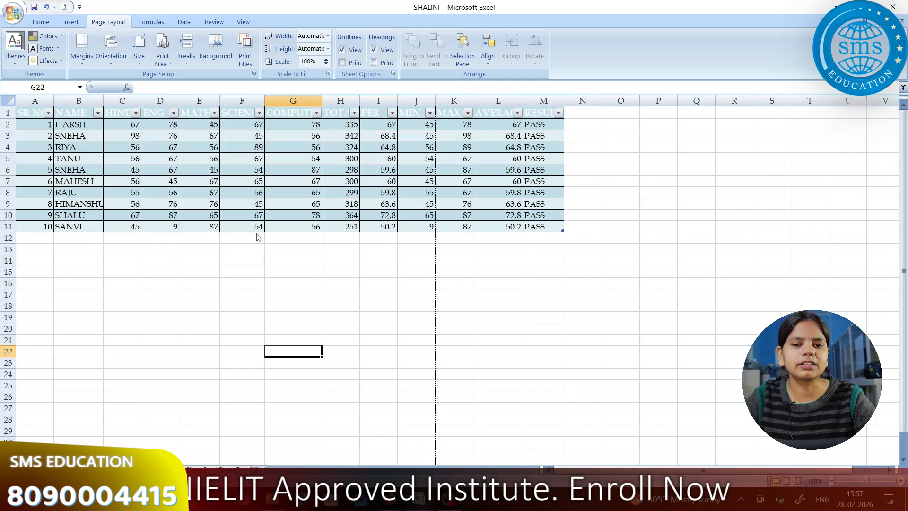
{"action": "left_click", "coordinate": [243, 283]}
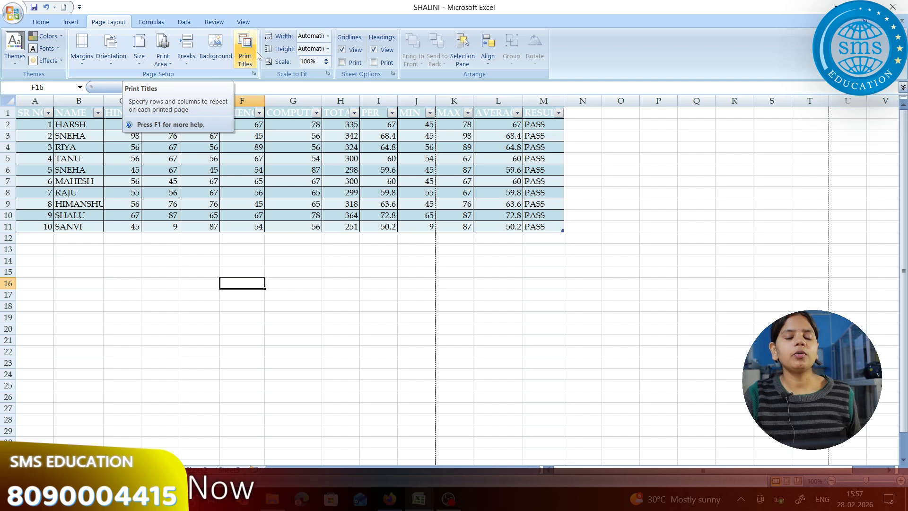
Repeat the student records in B2:M11 down to row 61 and continue the SR NO series to 60.
{"action": "left_click", "coordinate": [246, 46]}
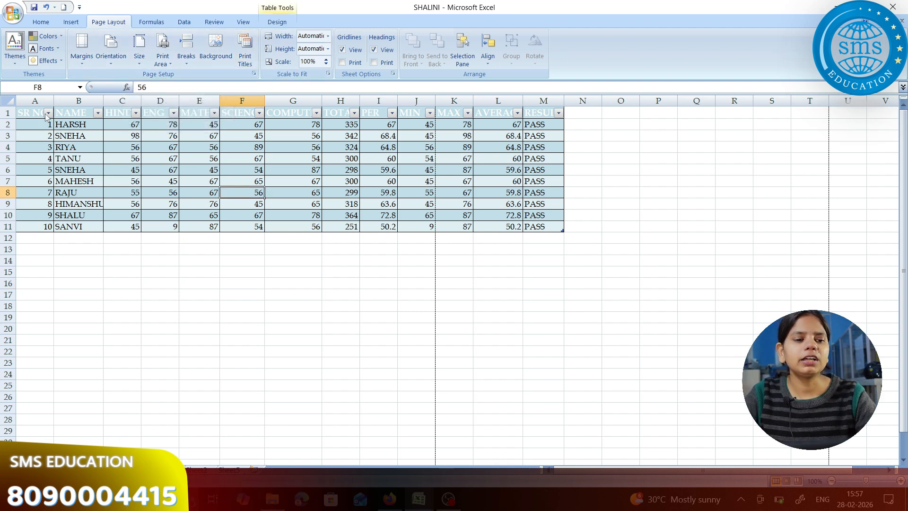
{"action": "left_click", "coordinate": [185, 183]}
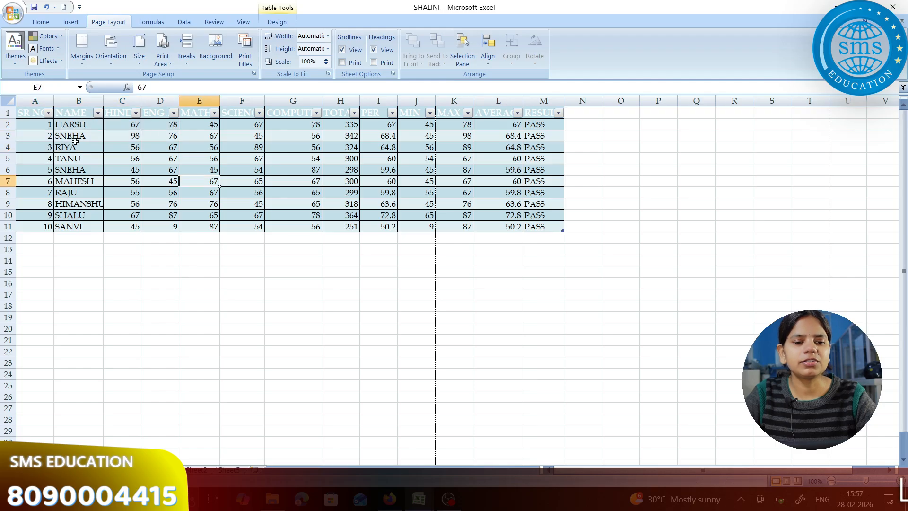
{"action": "left_click_drag", "start_coordinate": [102, 140], "coordinate": [526, 229]}
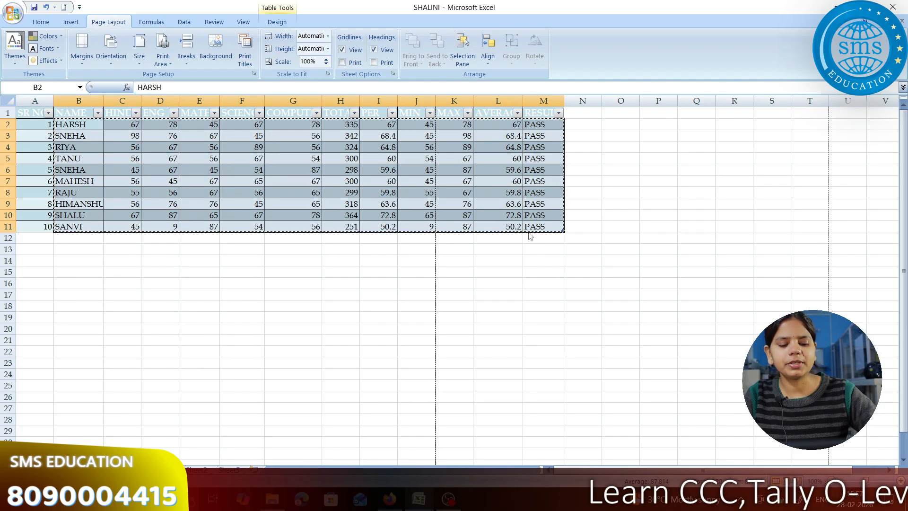
{"action": "left_click", "coordinate": [77, 237]}
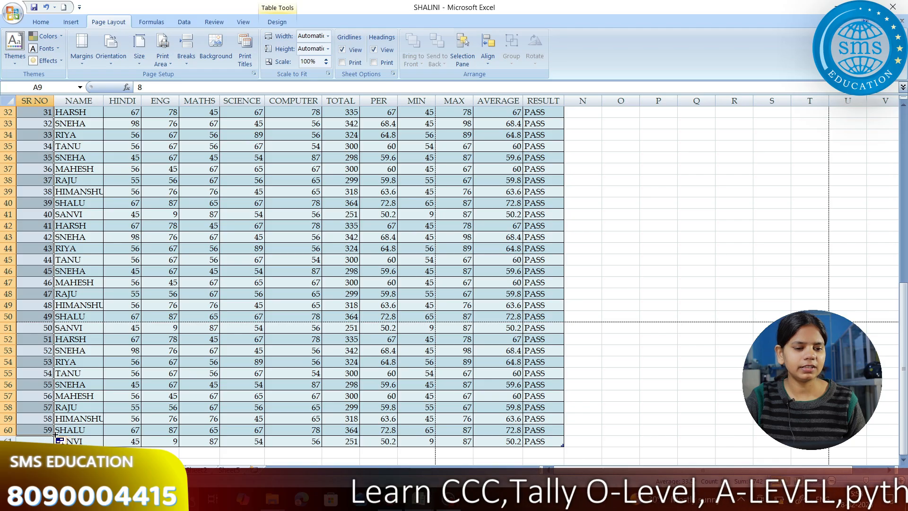
{"action": "left_click", "coordinate": [113, 354]}
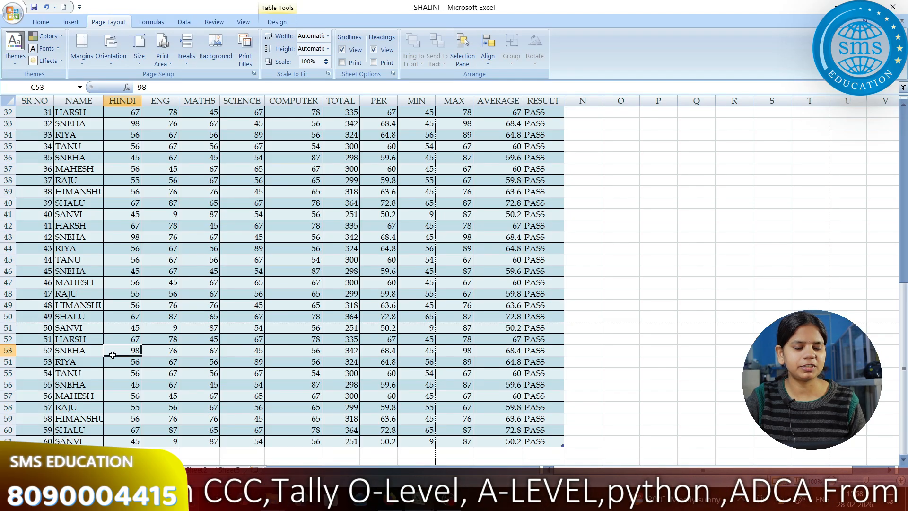
Compare the first two pages of the extended marks table in Print Preview and close the preview.
{"action": "left_click", "coordinate": [13, 12]}
{"action": "mouse_move", "coordinate": [24, 138]}
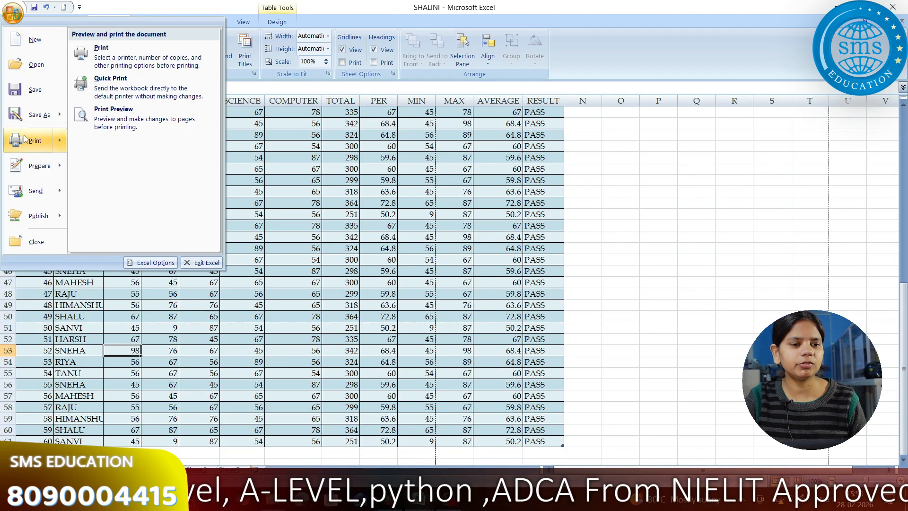
{"action": "left_click", "coordinate": [113, 119]}
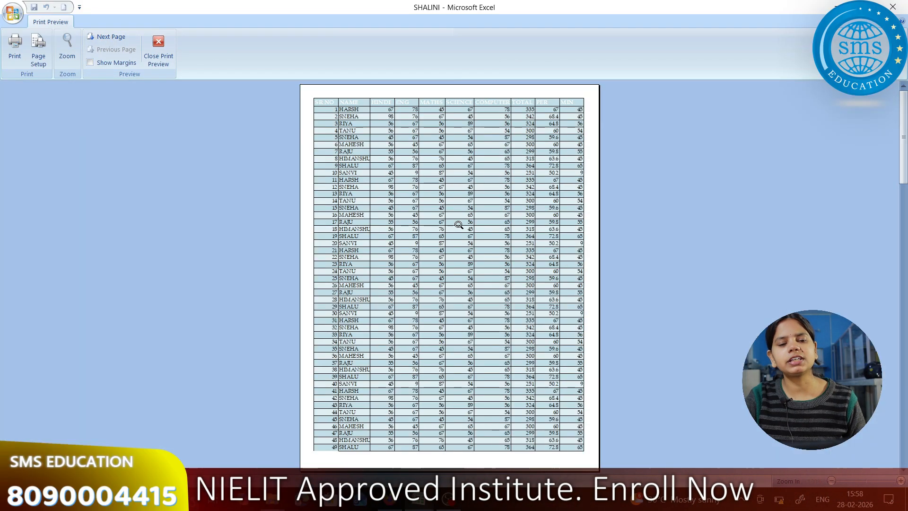
{"action": "left_click", "coordinate": [106, 37]}
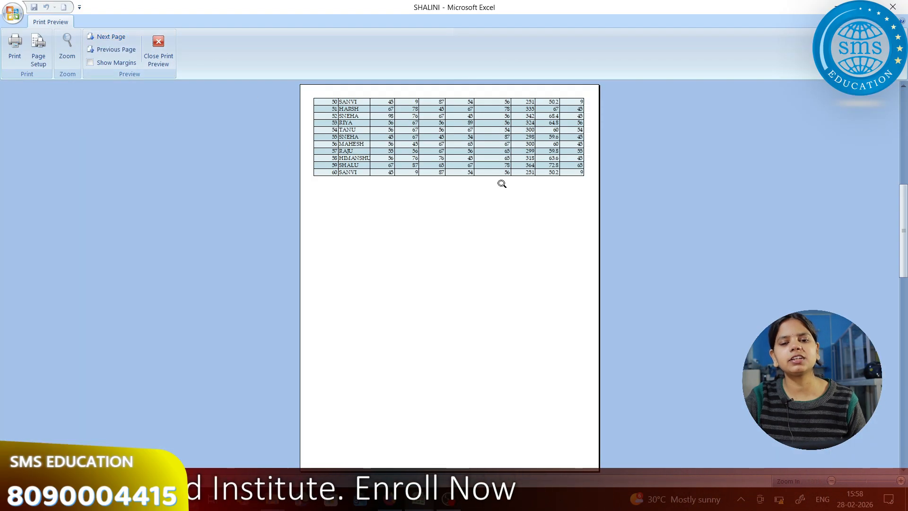
{"action": "left_click", "coordinate": [110, 49]}
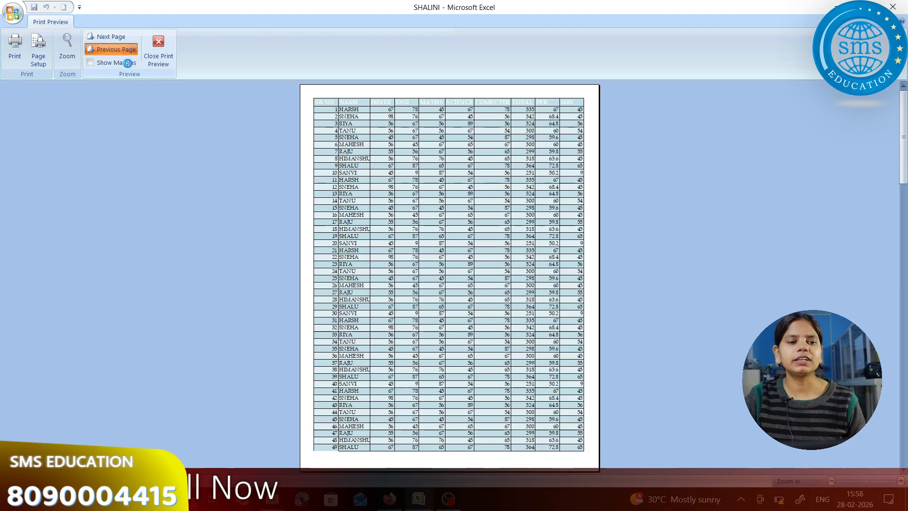
{"action": "left_click", "coordinate": [117, 37]}
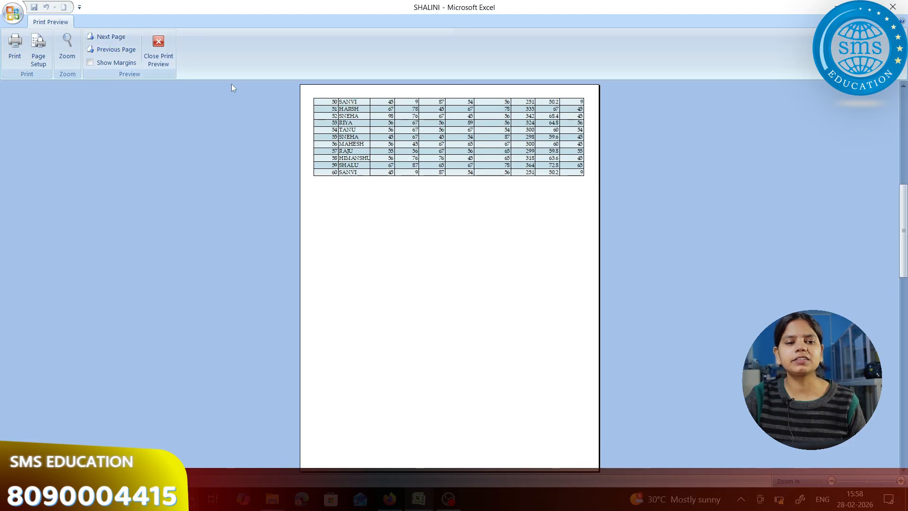
{"action": "left_click", "coordinate": [165, 44]}
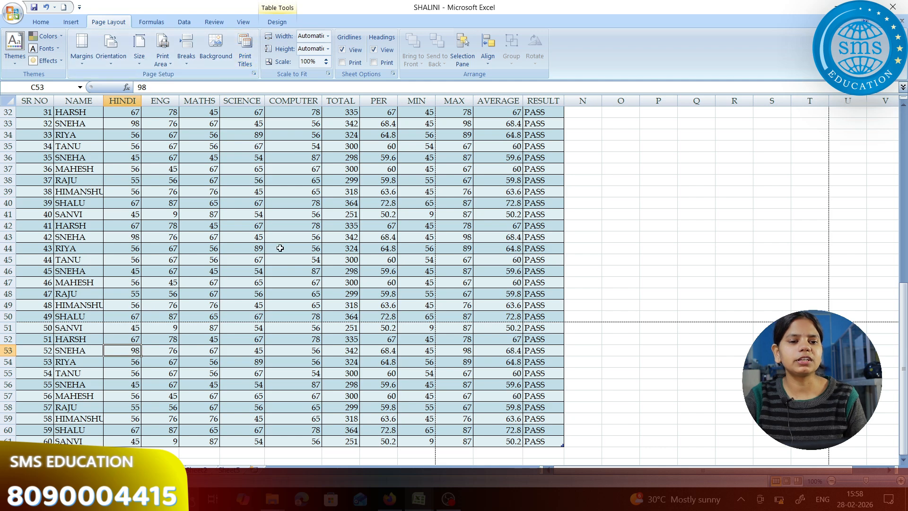
Try to change the font color of the table's header row A1:M1 to black.
{"action": "scroll", "coordinate": [280, 248], "scroll_direction": "up", "scroll_amount": 10}
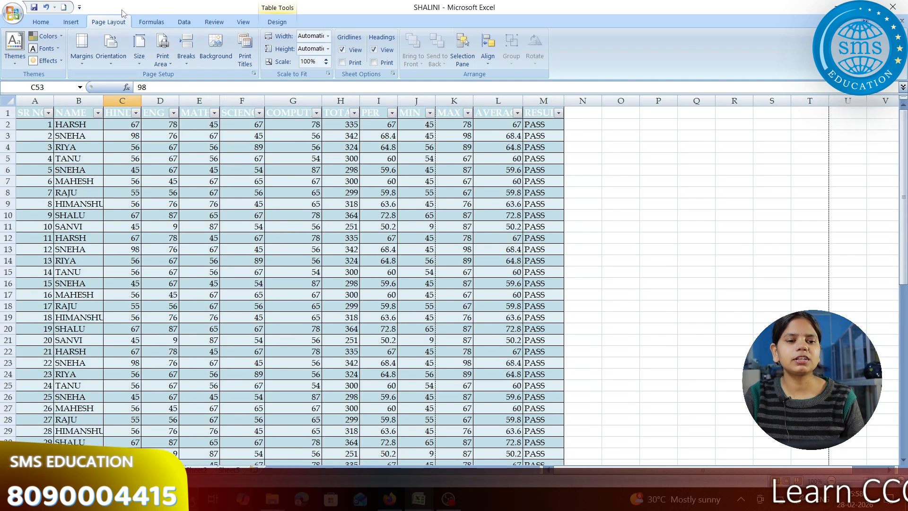
{"action": "left_click_drag", "start_coordinate": [32, 111], "coordinate": [531, 115]}
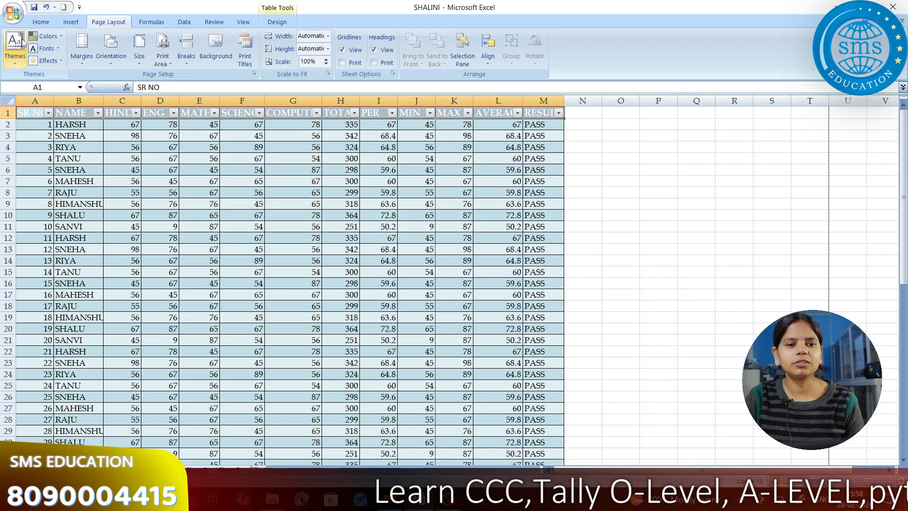
{"action": "left_click", "coordinate": [41, 22]}
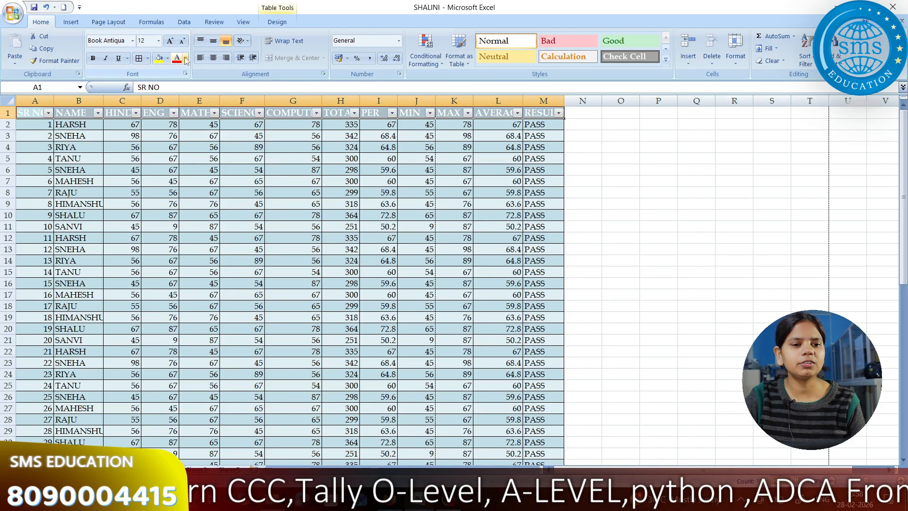
{"action": "left_click", "coordinate": [186, 58]}
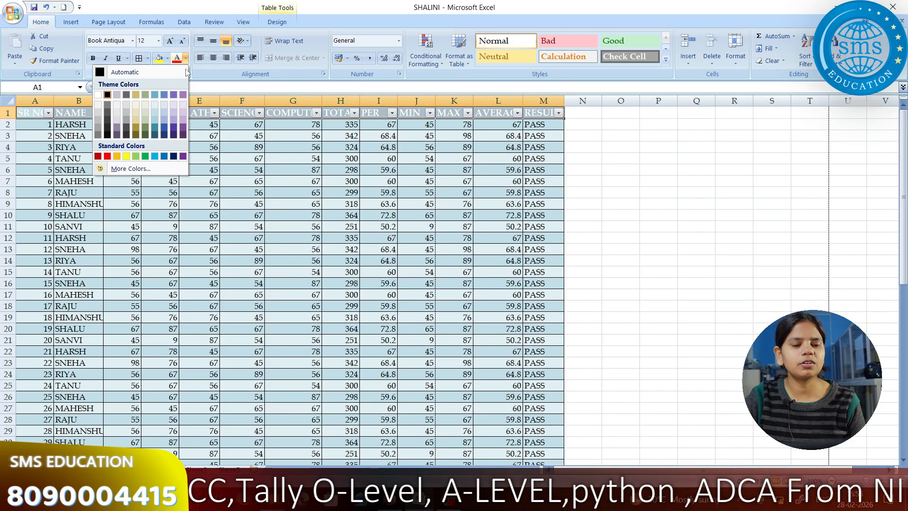
{"action": "left_click", "coordinate": [108, 95]}
{"action": "left_click", "coordinate": [160, 158]}
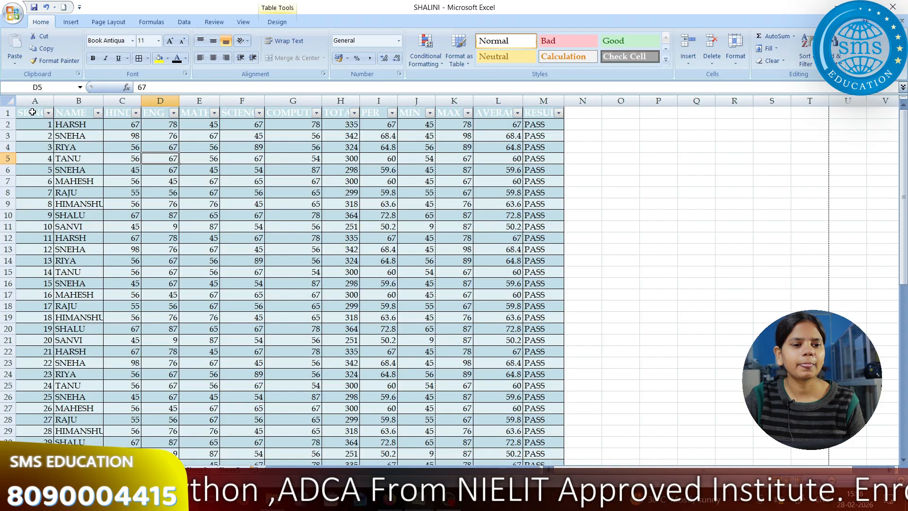
Change the font color of the table's header row A1:M1 to the darkest shade of the blue-violet theme color.
{"action": "left_click_drag", "start_coordinate": [35, 113], "coordinate": [544, 112]}
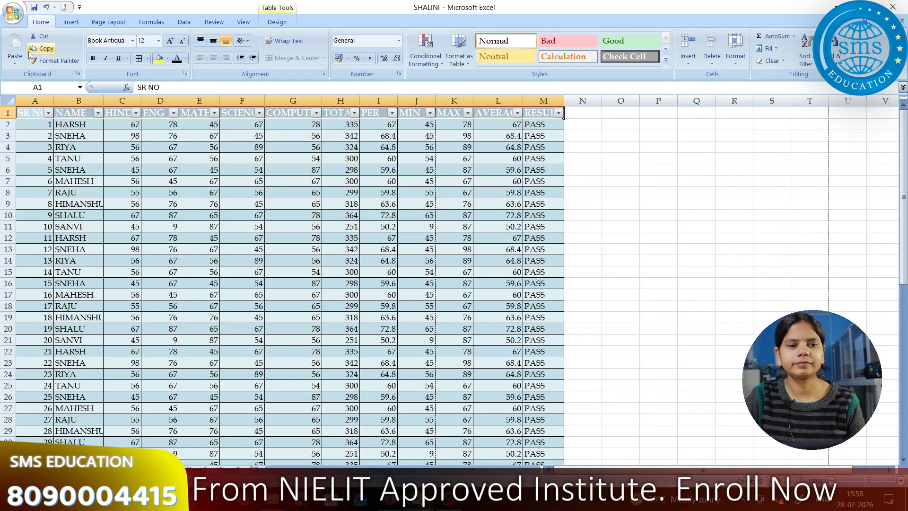
{"action": "left_click", "coordinate": [186, 59]}
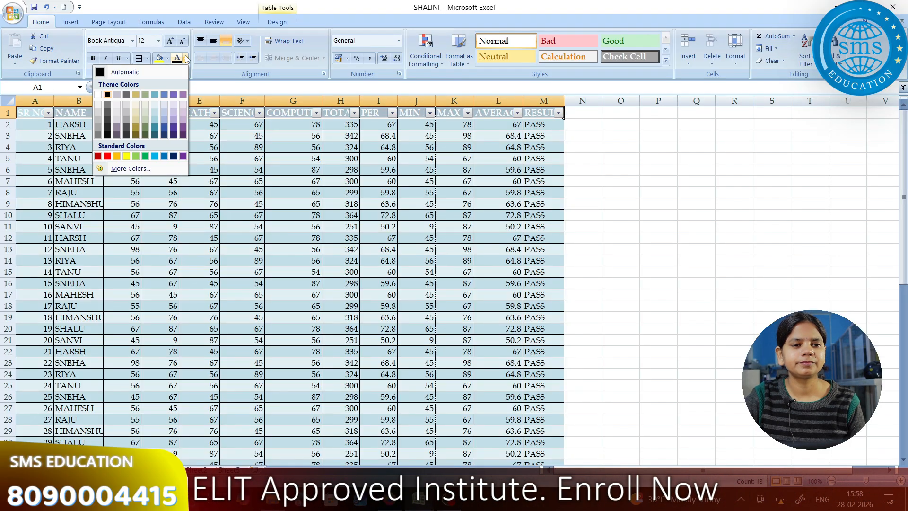
{"action": "left_click", "coordinate": [172, 137]}
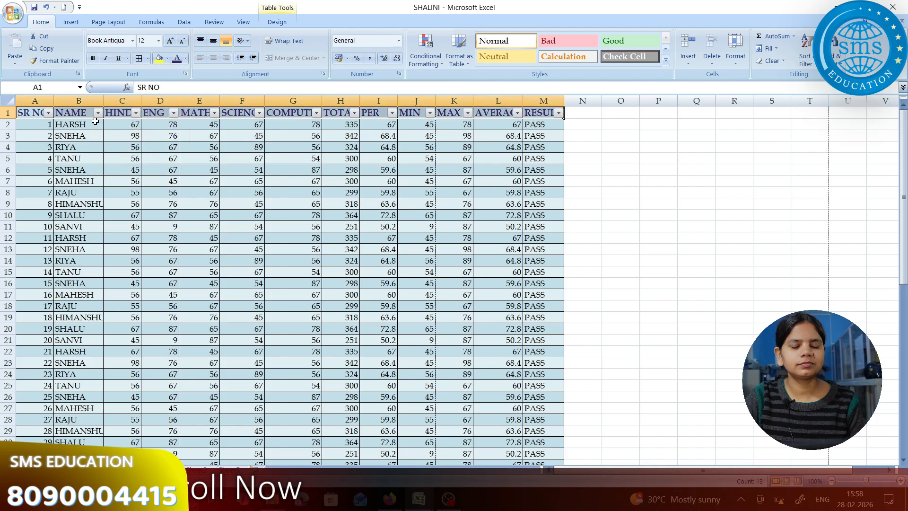
{"action": "left_click", "coordinate": [122, 170]}
Check the recolored header row and the second page in Print Preview, and close the preview.
{"action": "left_click", "coordinate": [12, 14]}
{"action": "mouse_move", "coordinate": [41, 140]}
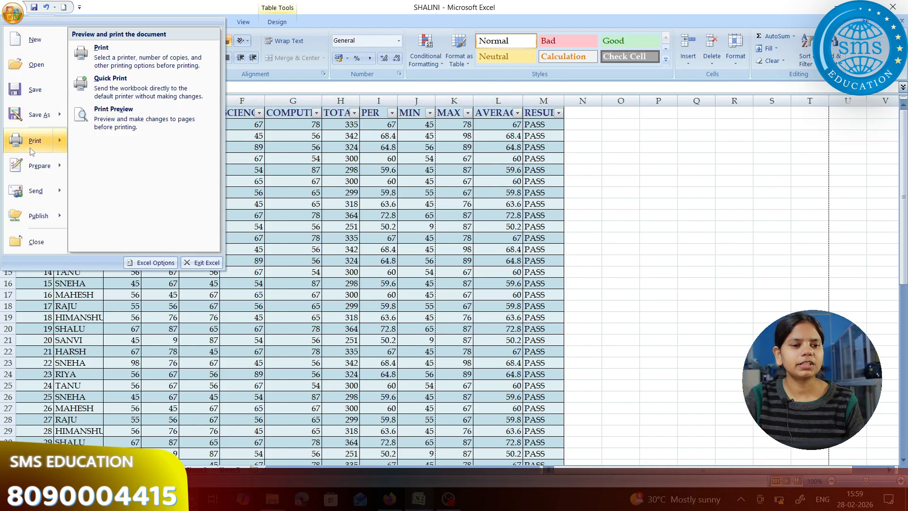
{"action": "left_click", "coordinate": [103, 123]}
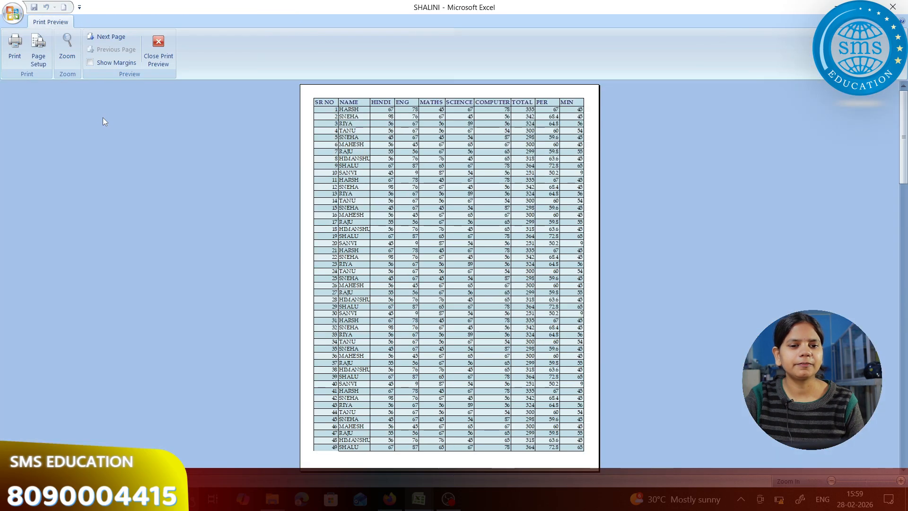
{"action": "left_click", "coordinate": [106, 36]}
{"action": "left_click", "coordinate": [152, 51]}
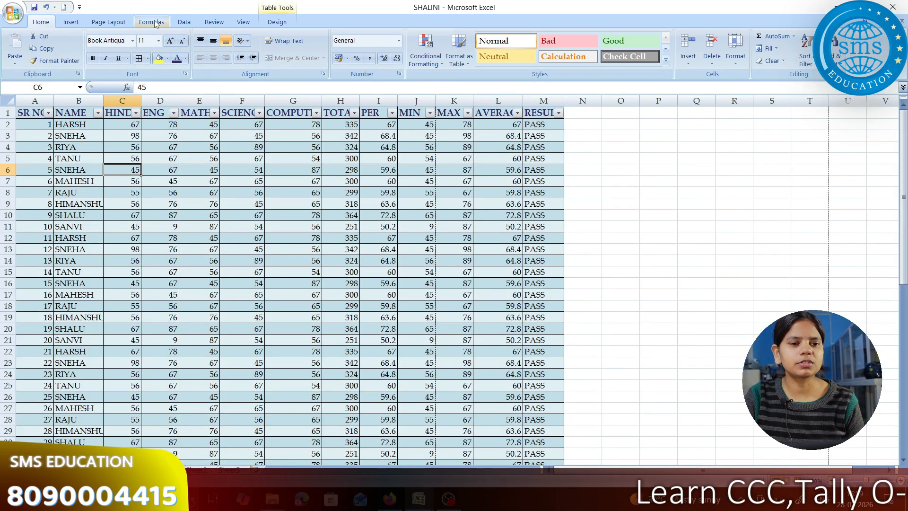
{"action": "left_click", "coordinate": [123, 23]}
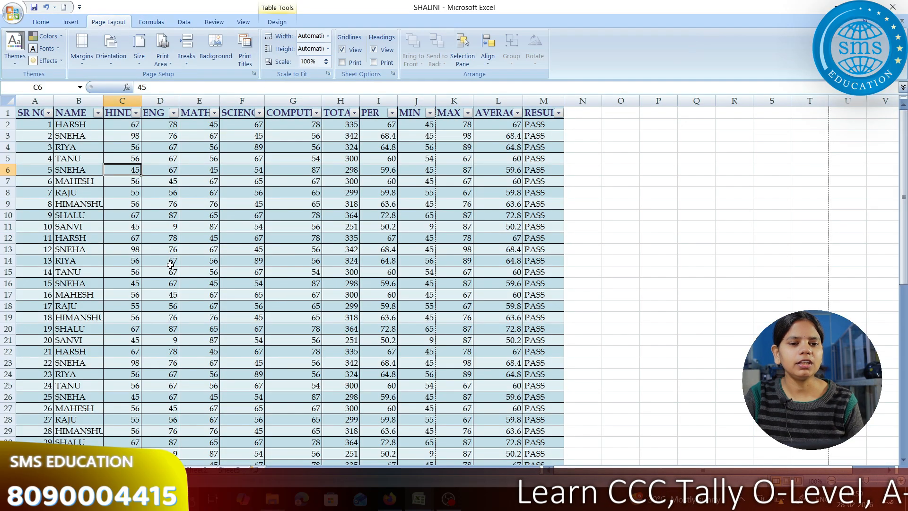
{"action": "left_click", "coordinate": [29, 112]}
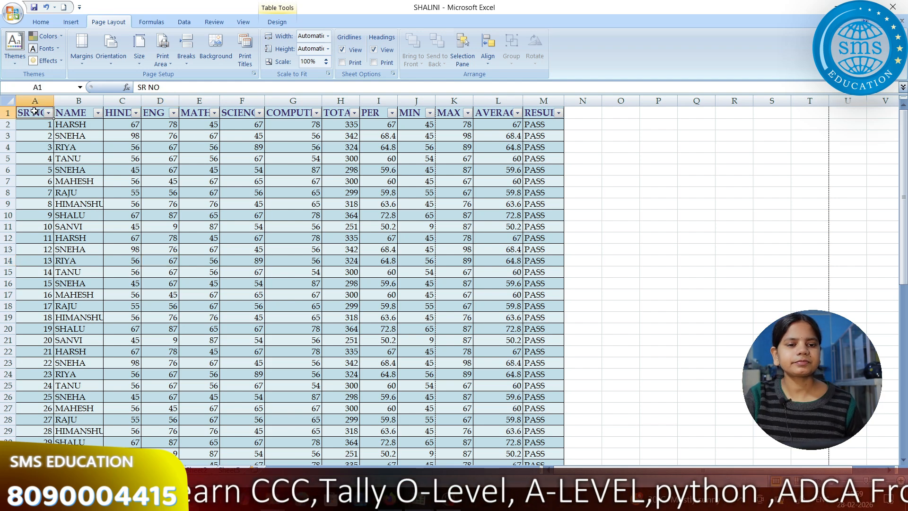
{"action": "left_click", "coordinate": [245, 53]}
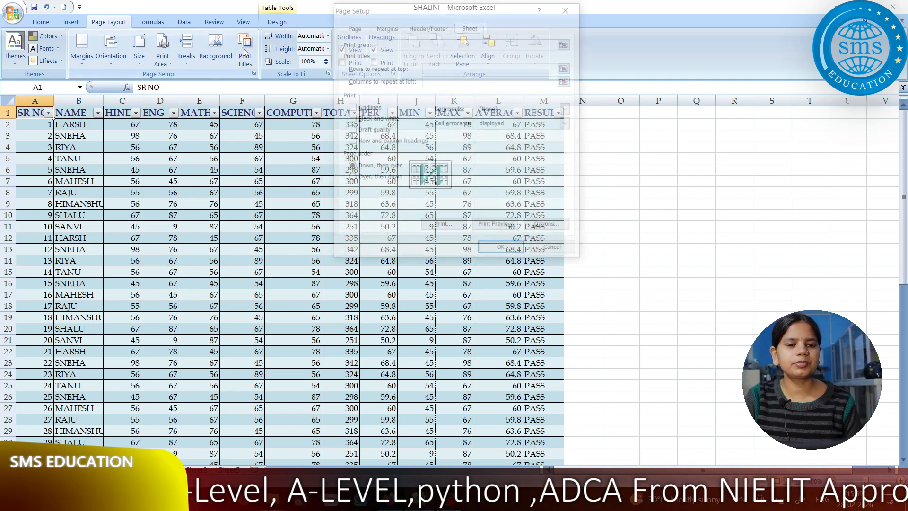
{"action": "left_click", "coordinate": [569, 8]}
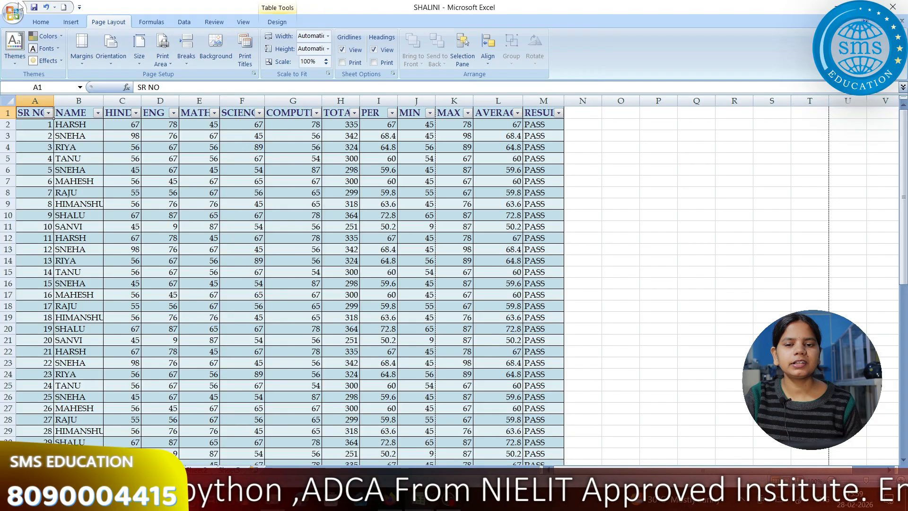
Compare the top rows of the first and second pages at enlarged zoom in Print Preview, and close the preview.
{"action": "left_click", "coordinate": [12, 13]}
{"action": "mouse_move", "coordinate": [38, 143]}
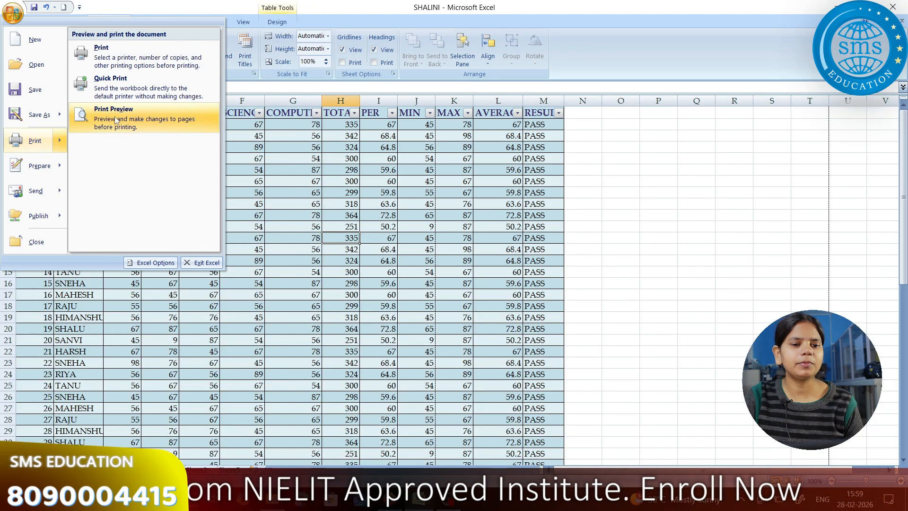
{"action": "left_click", "coordinate": [115, 120]}
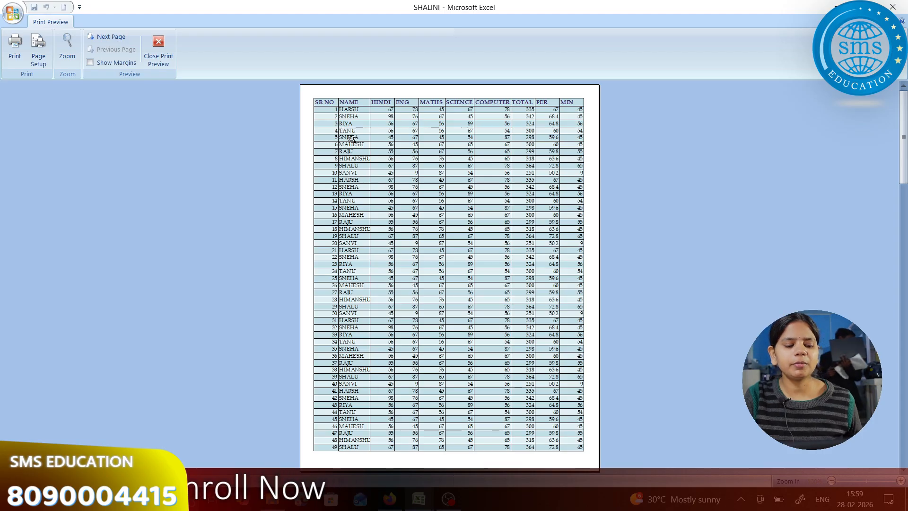
{"action": "left_click", "coordinate": [355, 143]}
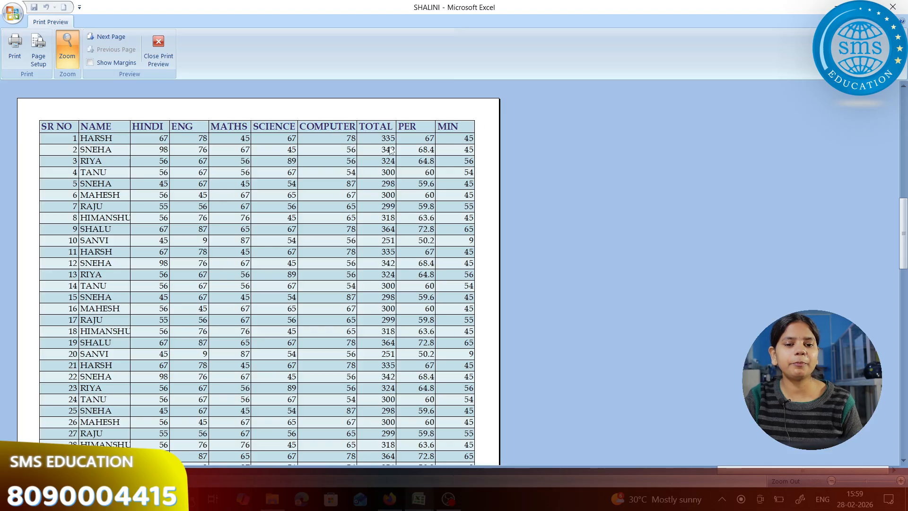
{"action": "left_click", "coordinate": [115, 38]}
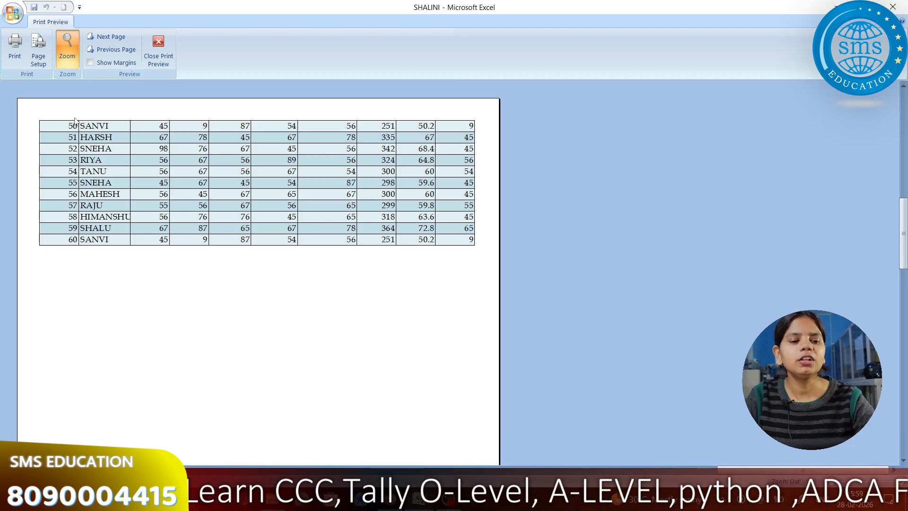
{"action": "left_click", "coordinate": [110, 48]}
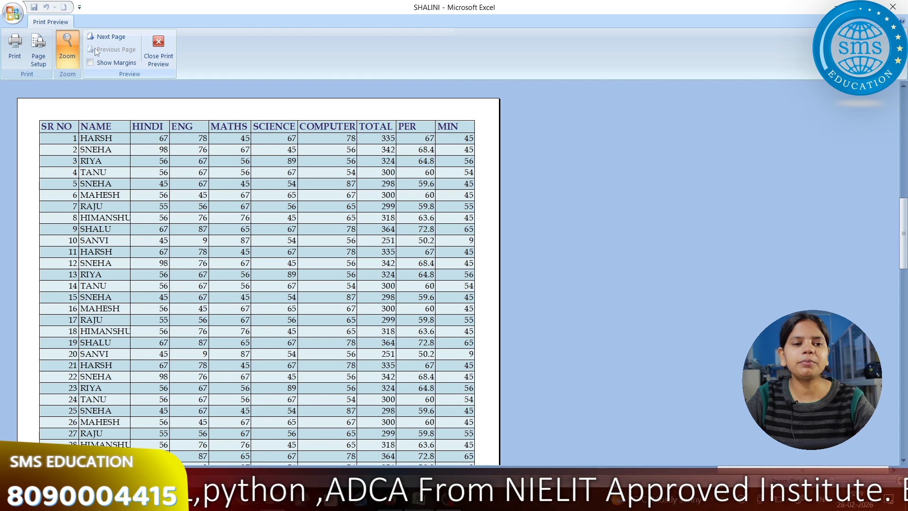
{"action": "left_click", "coordinate": [106, 38]}
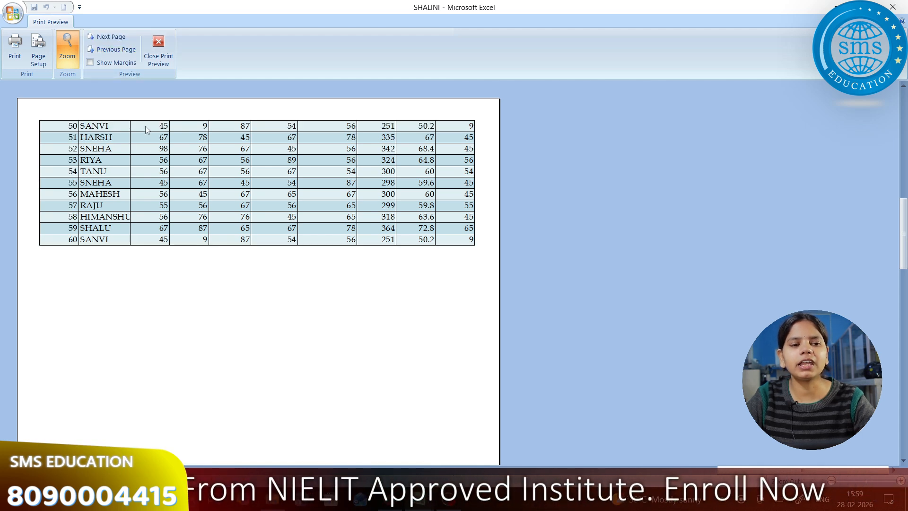
{"action": "left_click", "coordinate": [122, 50]}
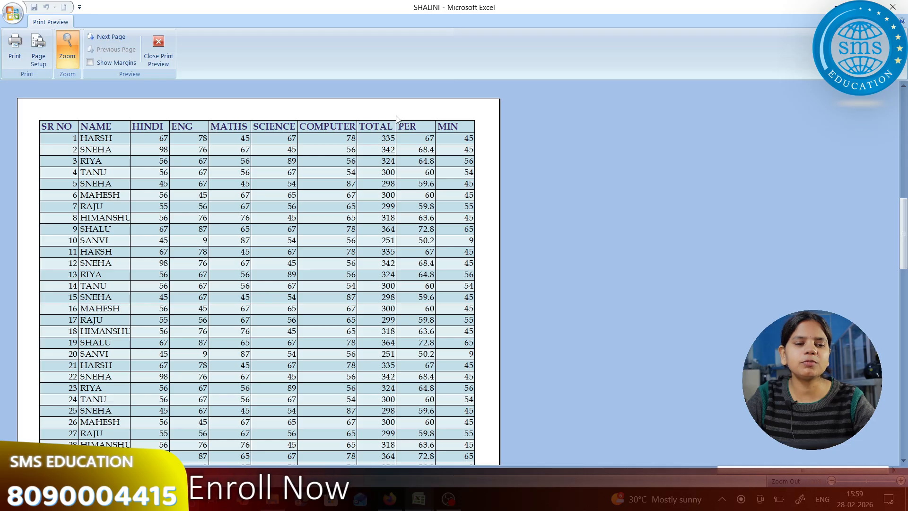
{"action": "left_click", "coordinate": [168, 54]}
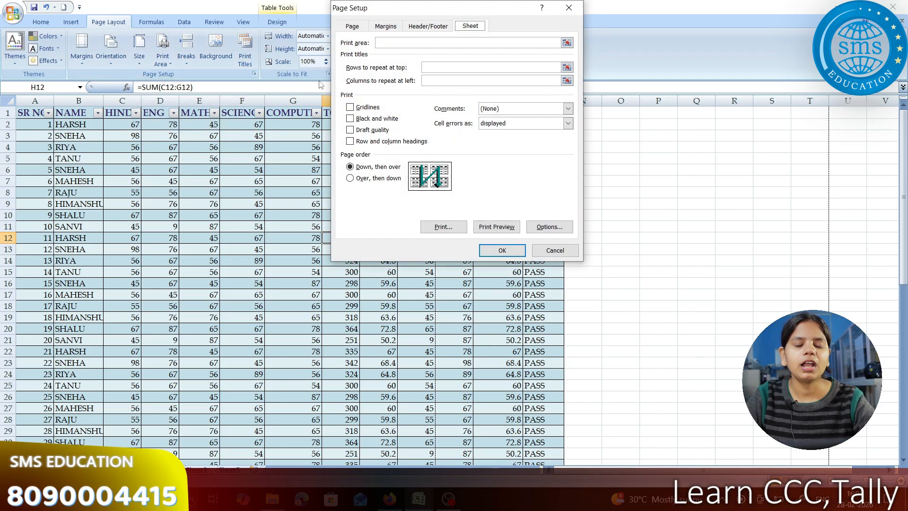
Set the print titles to repeat row 1 ($1:$1) at the top of every page.
{"action": "left_click", "coordinate": [429, 67]}
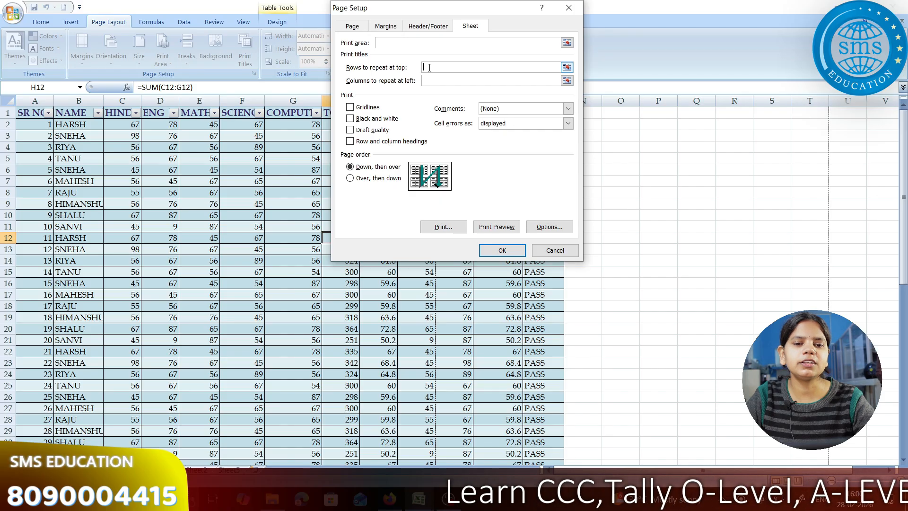
{"action": "left_click", "coordinate": [17, 113]}
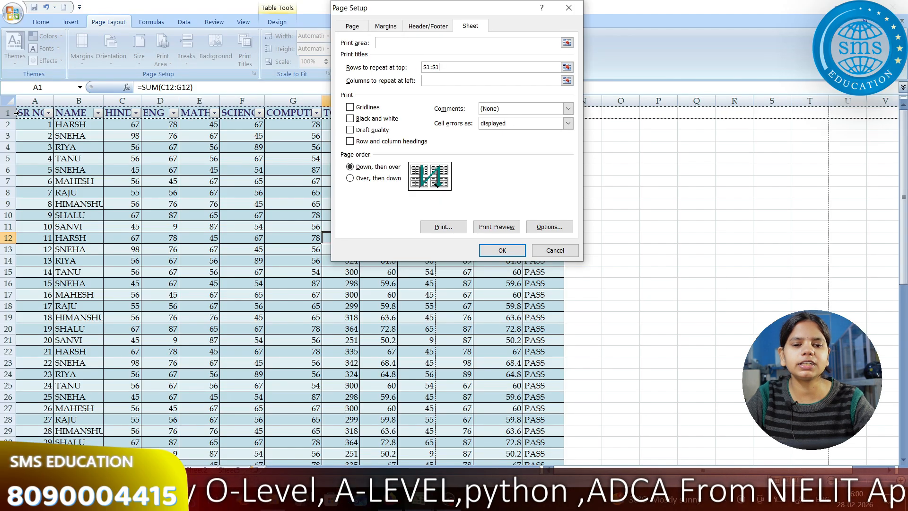
{"action": "left_click", "coordinate": [489, 250]}
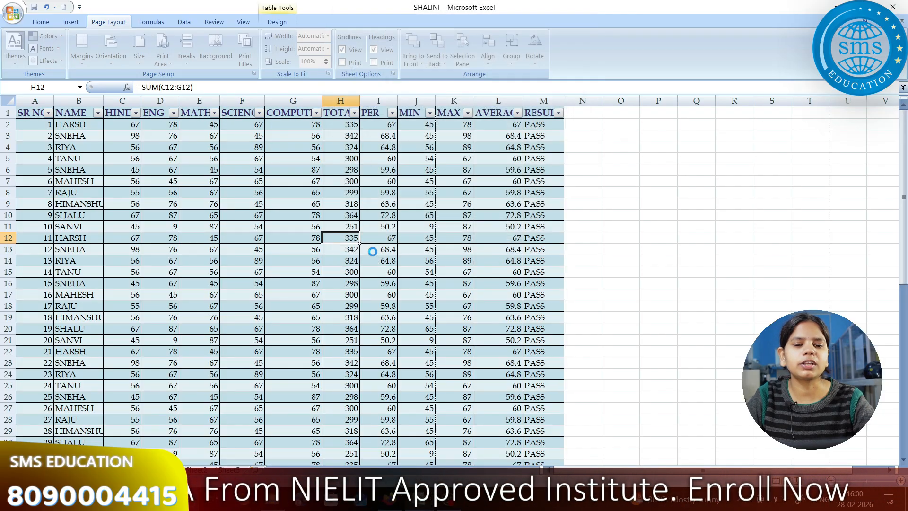
Verify the repeated header row on the first and second pages in Print Preview, and close the preview.
{"action": "left_click", "coordinate": [14, 13]}
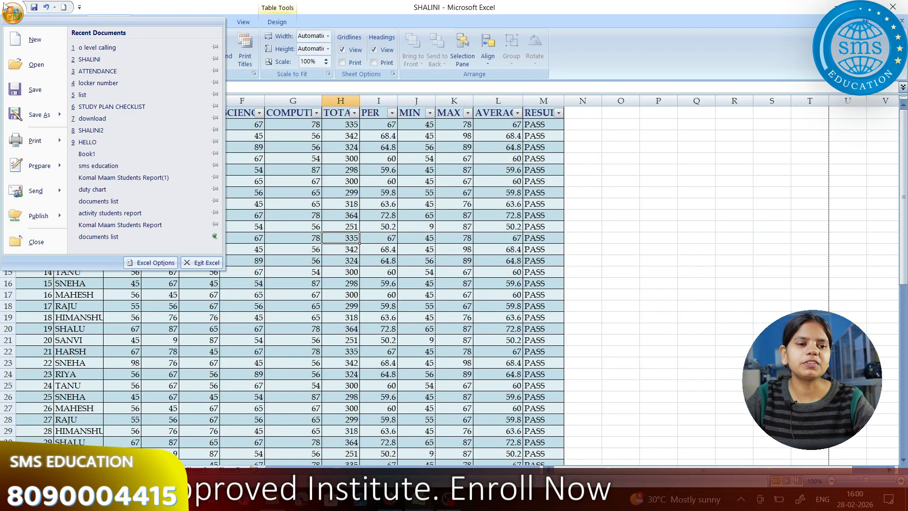
{"action": "mouse_move", "coordinate": [38, 140]}
{"action": "left_click", "coordinate": [110, 122]}
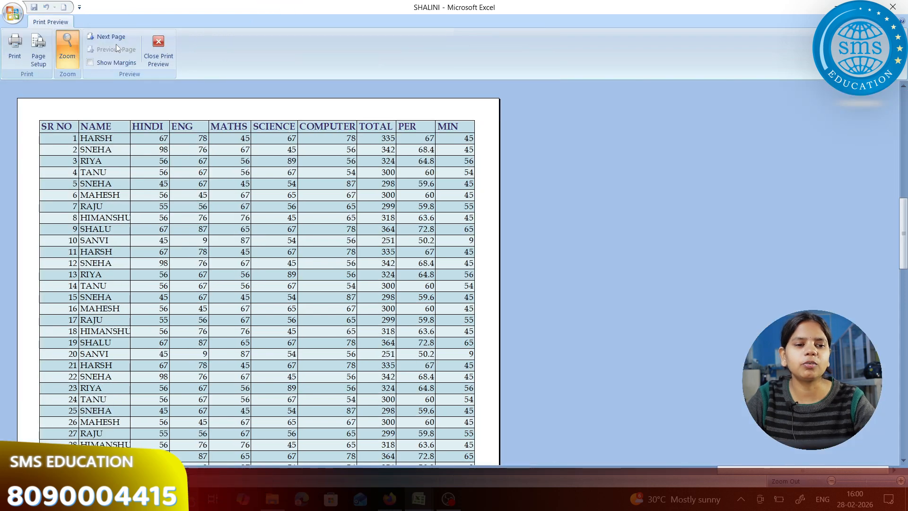
{"action": "left_click", "coordinate": [110, 38]}
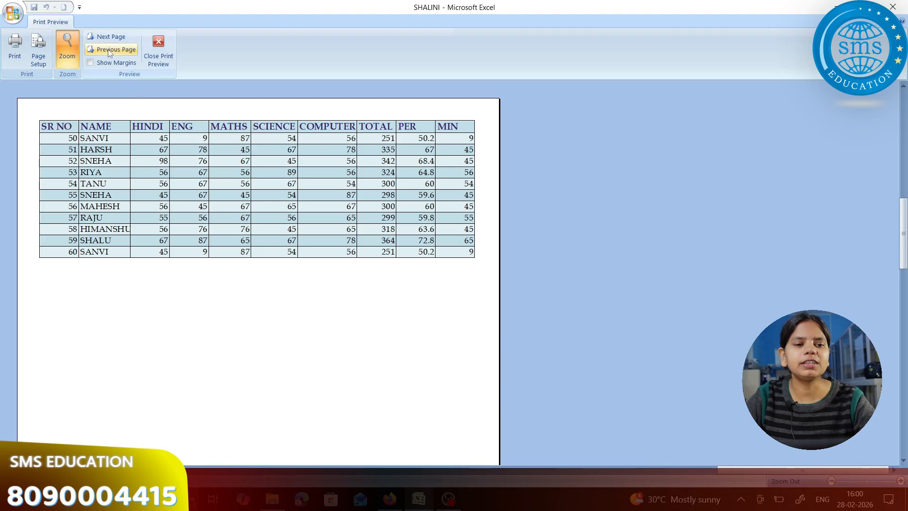
{"action": "left_click", "coordinate": [109, 50]}
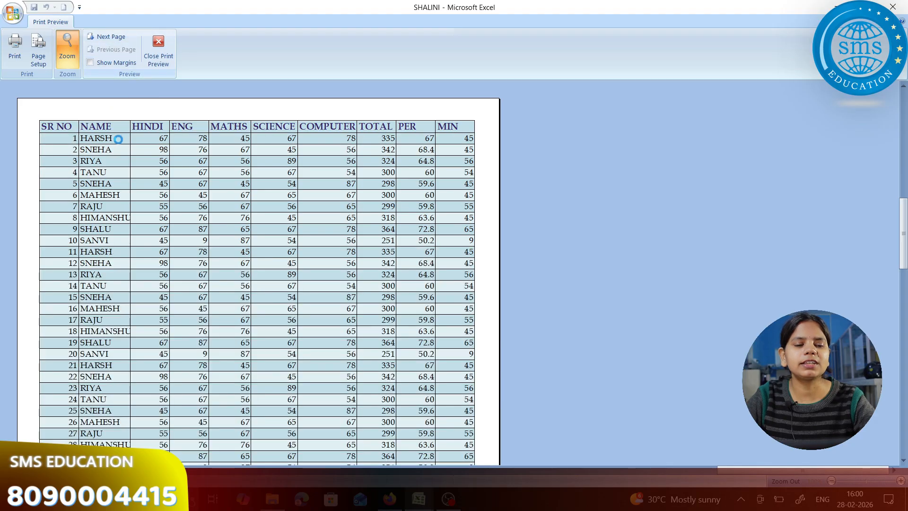
{"action": "left_click", "coordinate": [108, 39]}
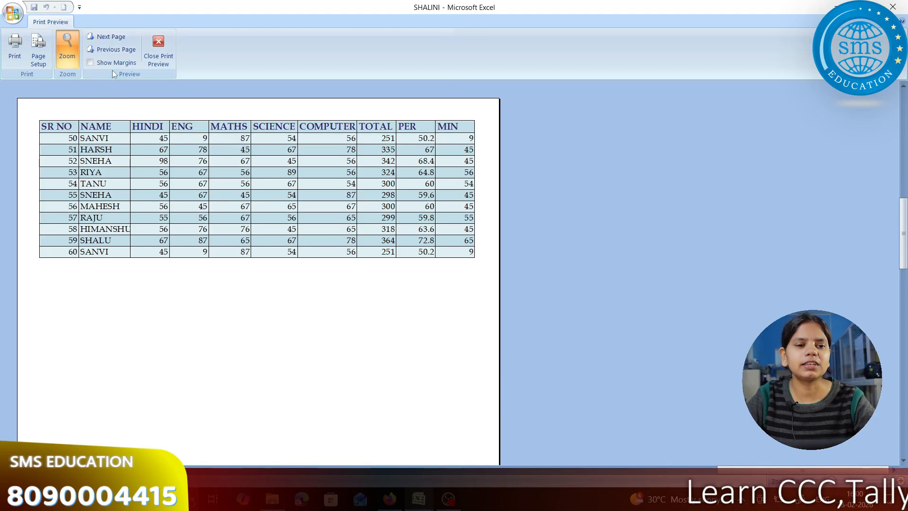
{"action": "left_click", "coordinate": [119, 49]}
{"action": "left_click", "coordinate": [115, 40]}
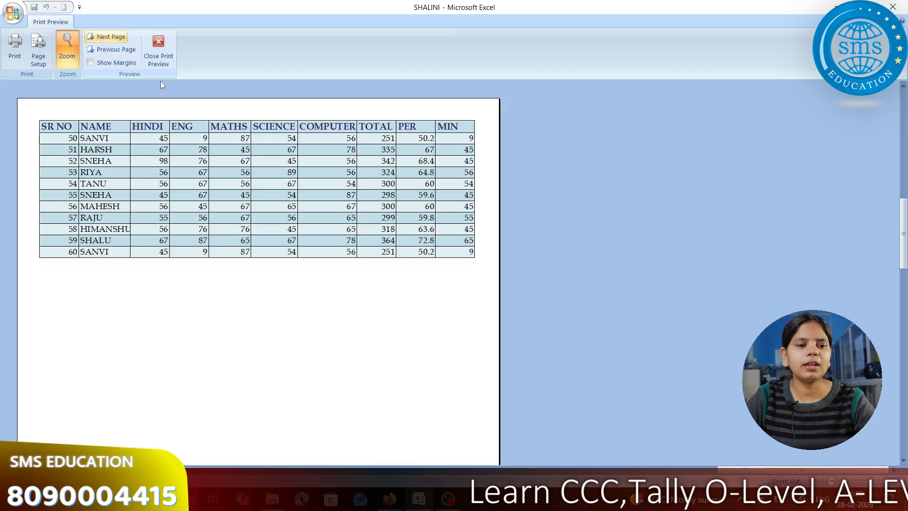
{"action": "left_click", "coordinate": [158, 59]}
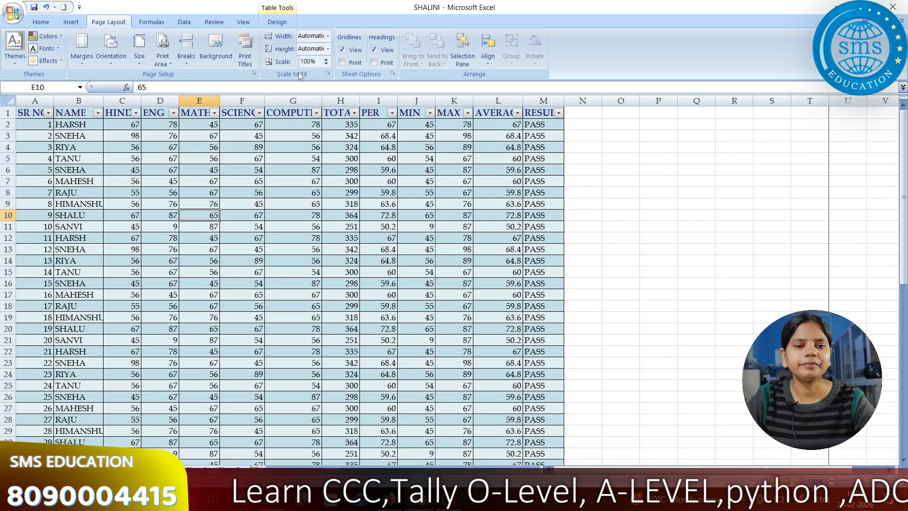
{"action": "left_click", "coordinate": [213, 212]}
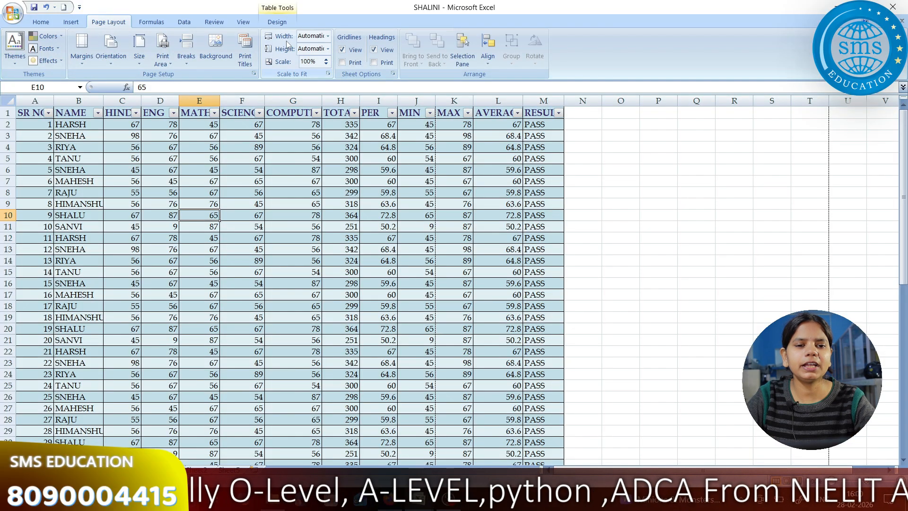
{"action": "scroll", "coordinate": [260, 184], "scroll_direction": "down", "scroll_amount": 16}
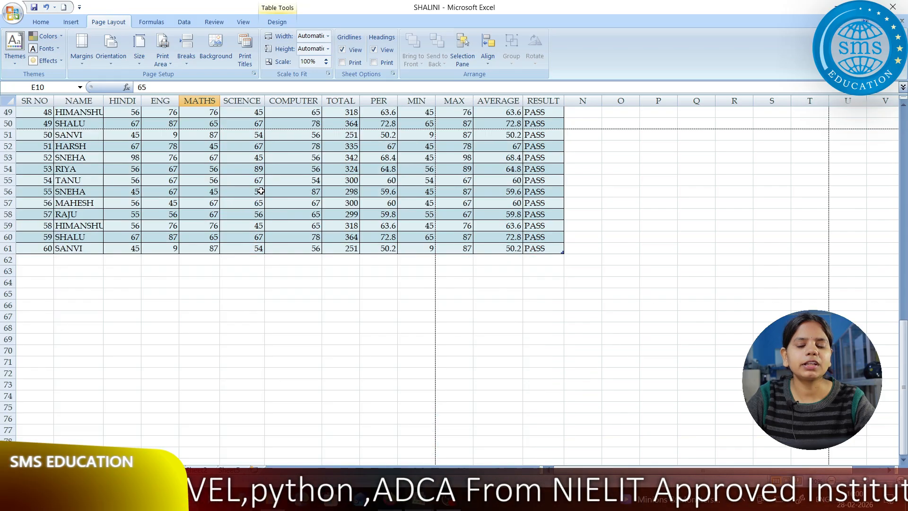
{"action": "scroll", "coordinate": [261, 199], "scroll_direction": "up", "scroll_amount": 6}
{"action": "scroll", "coordinate": [261, 199], "scroll_direction": "up", "scroll_amount": 10}
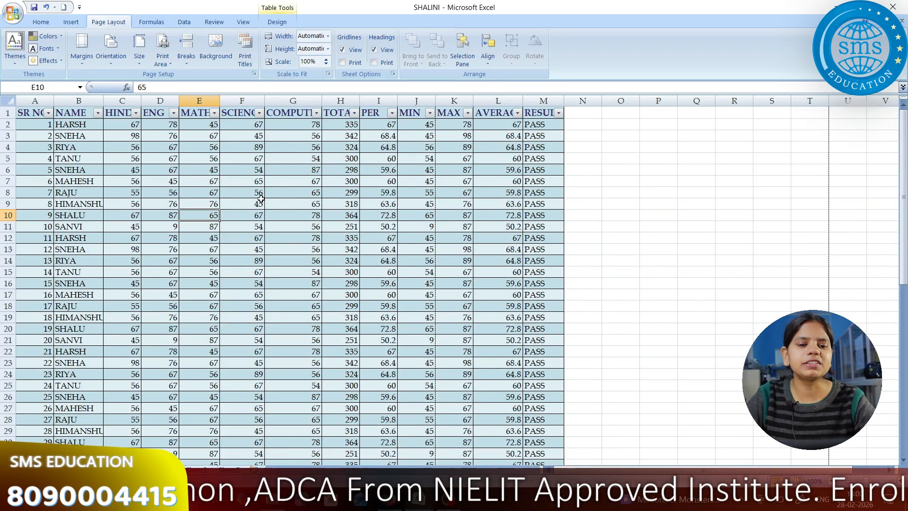
Review the full first page and the header row of the second page in Print Preview, and close the preview.
{"action": "left_click", "coordinate": [13, 12]}
{"action": "mouse_move", "coordinate": [36, 140]}
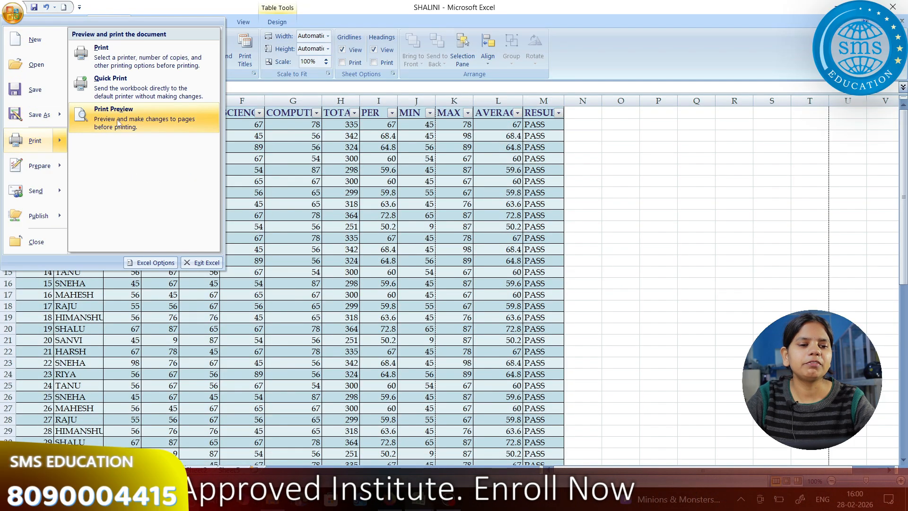
{"action": "left_click", "coordinate": [78, 108]}
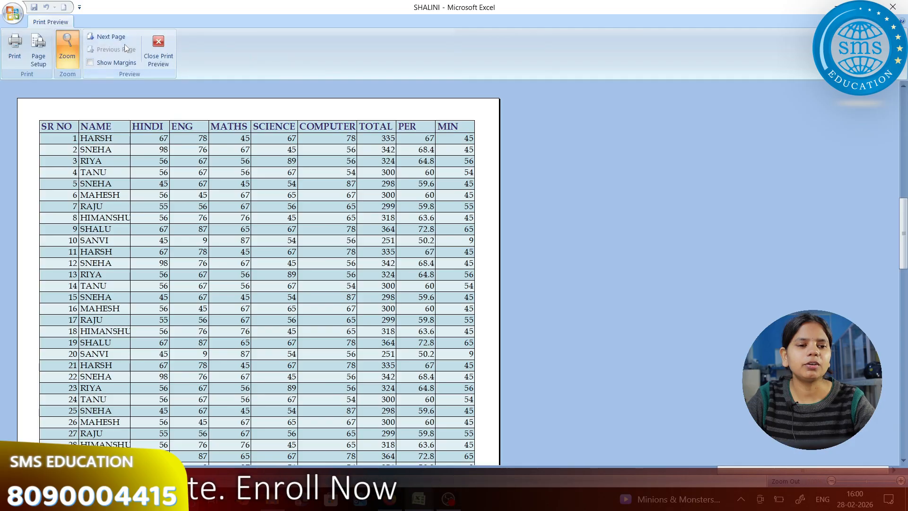
{"action": "scroll", "coordinate": [186, 219], "scroll_direction": "down", "scroll_amount": 5}
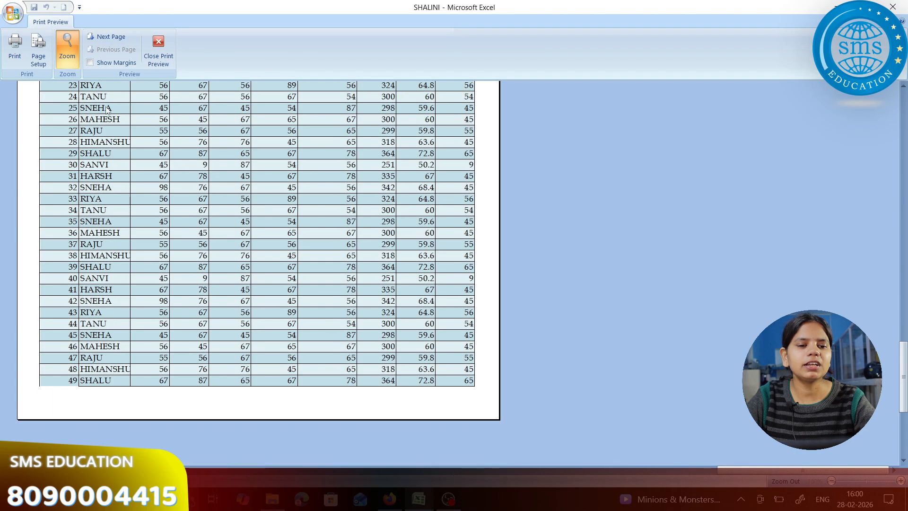
{"action": "left_click", "coordinate": [115, 37]}
{"action": "scroll", "coordinate": [261, 263], "scroll_direction": "up", "scroll_amount": 5}
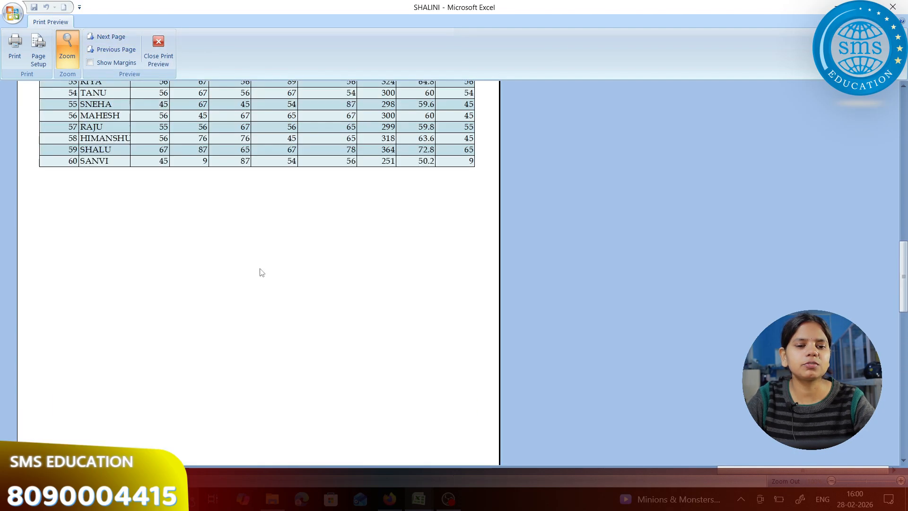
{"action": "scroll", "coordinate": [259, 254], "scroll_direction": "down", "scroll_amount": 3}
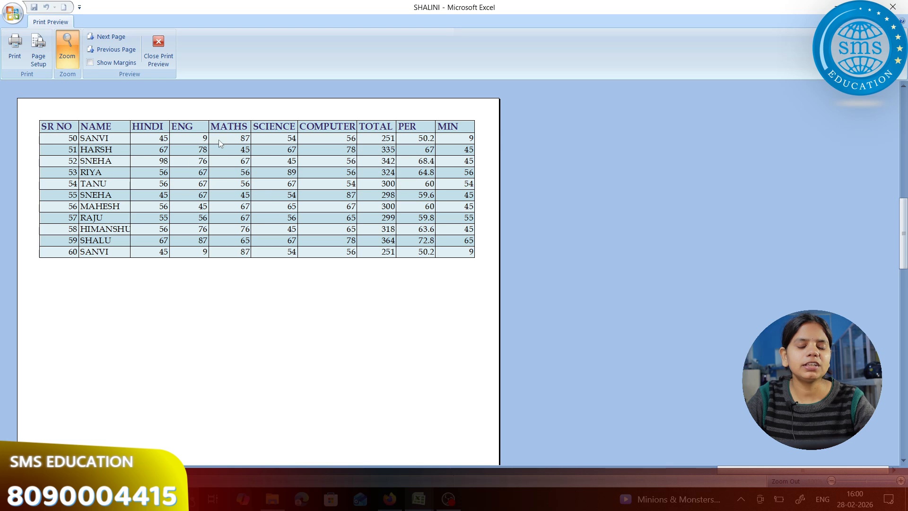
{"action": "left_click", "coordinate": [171, 63]}
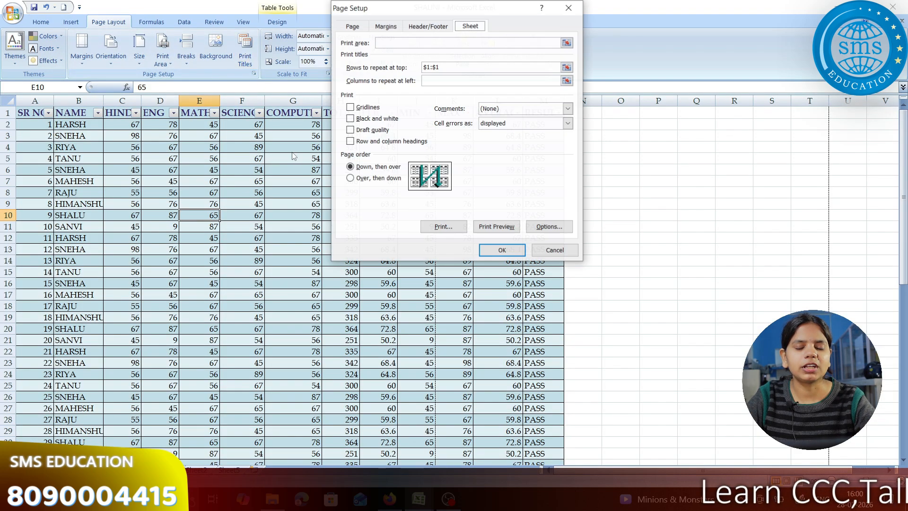
Review the rows-to-repeat setting in the print titles options and recheck the second page's header in Print Preview.
{"action": "left_click", "coordinate": [445, 66]}
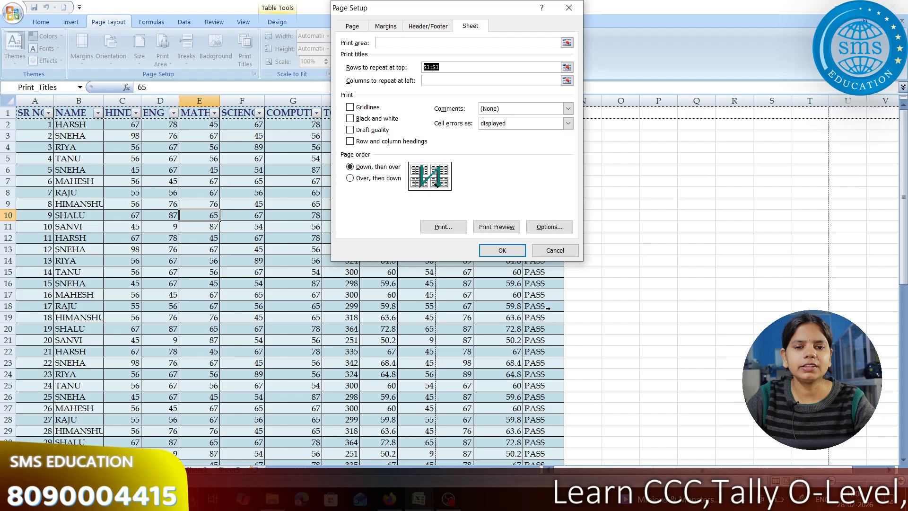
{"action": "left_click", "coordinate": [553, 252]}
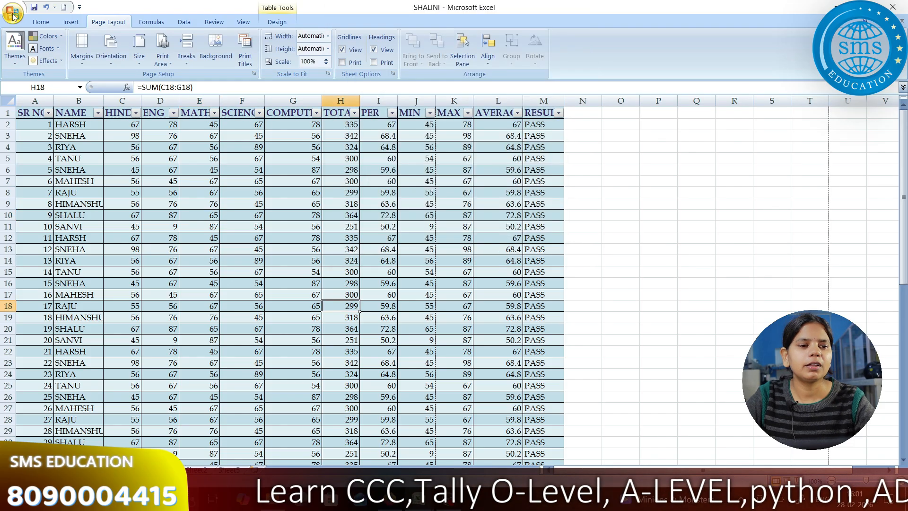
{"action": "left_click", "coordinate": [13, 16]}
{"action": "mouse_move", "coordinate": [36, 174]}
{"action": "left_click", "coordinate": [133, 118]}
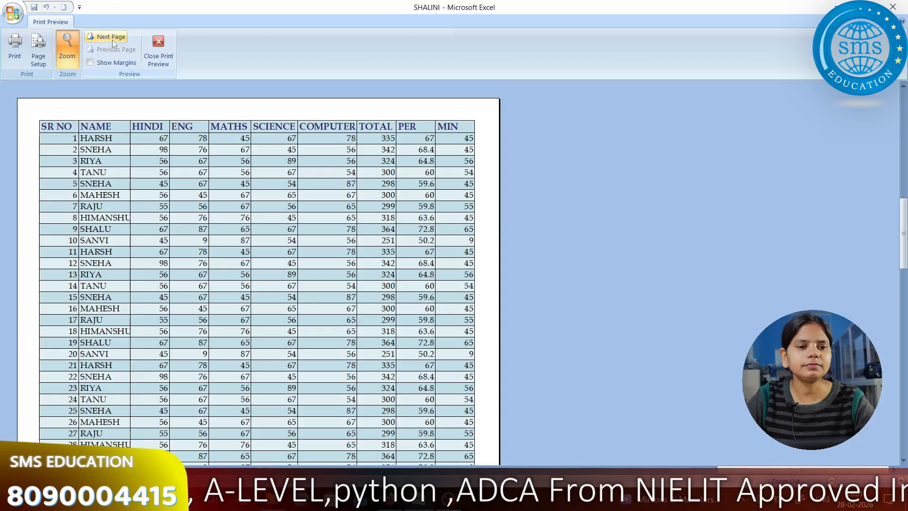
{"action": "left_click", "coordinate": [112, 38]}
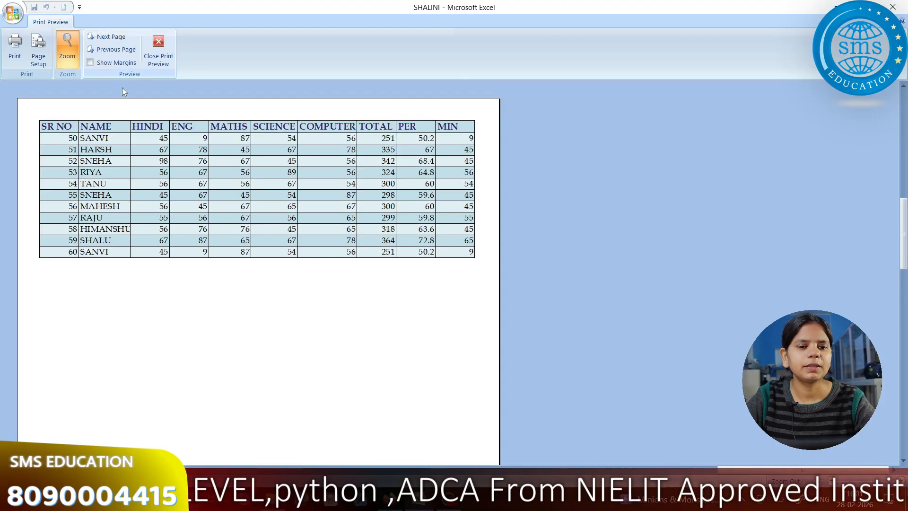
{"action": "left_click", "coordinate": [159, 49]}
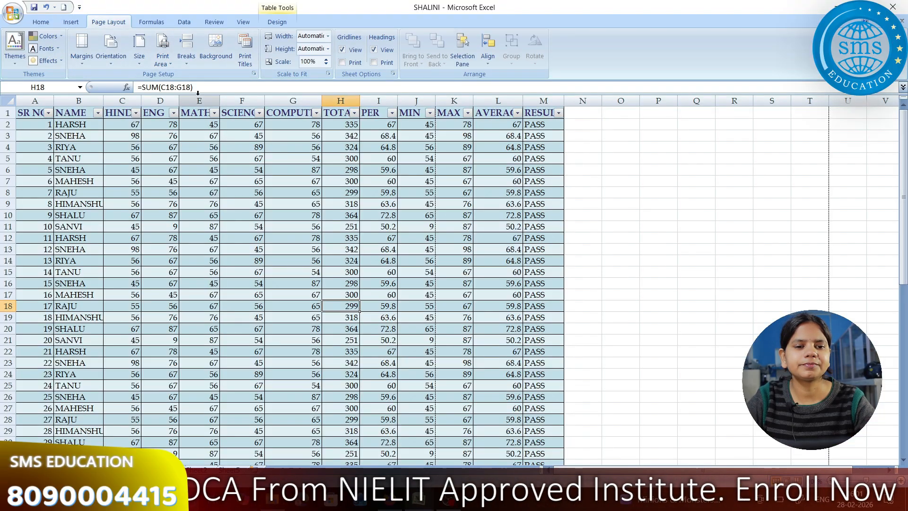
{"action": "left_click", "coordinate": [245, 50]}
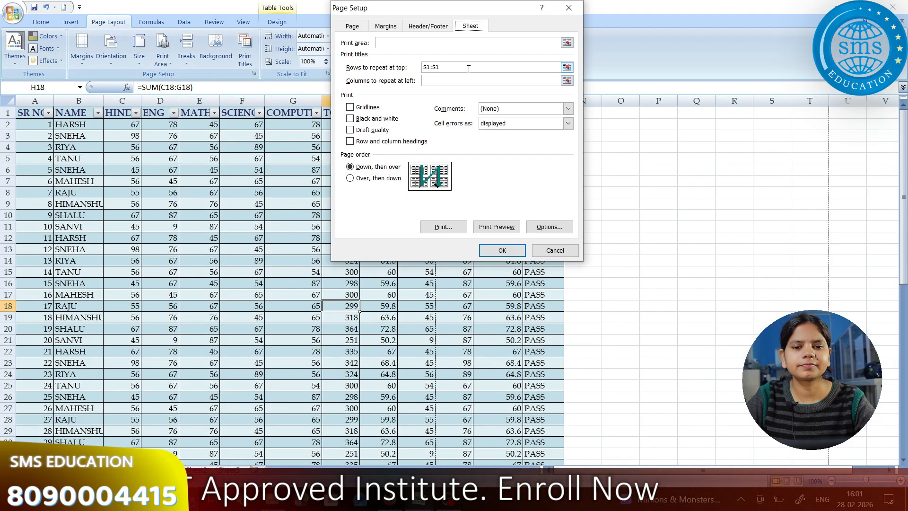
{"action": "left_click", "coordinate": [503, 253]}
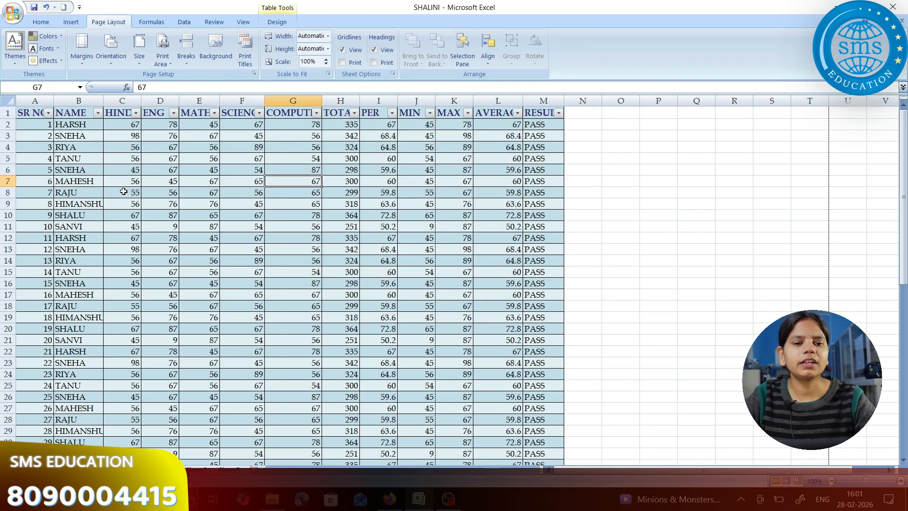
Scale the printout to fit a width of 1 page and a height of 1 page.
{"action": "scroll", "coordinate": [303, 416], "scroll_direction": "down", "scroll_amount": 14}
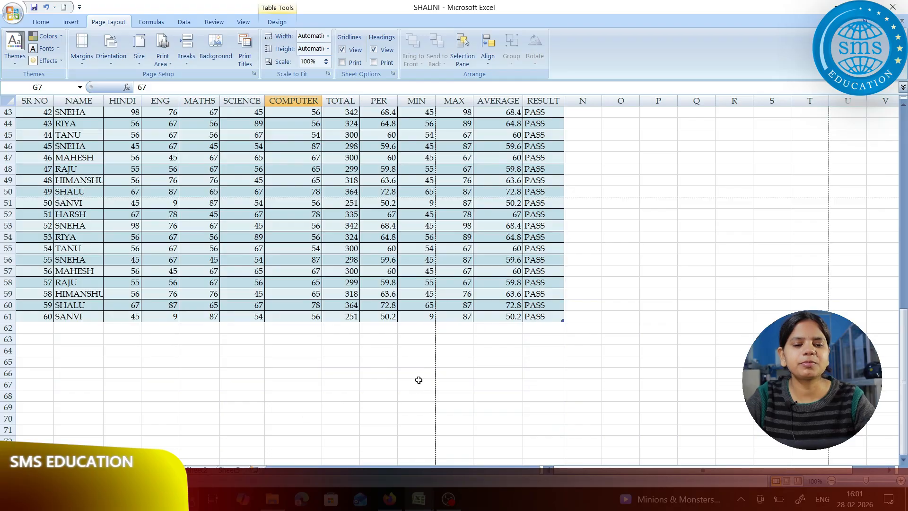
{"action": "scroll", "coordinate": [355, 298], "scroll_direction": "up", "scroll_amount": 14}
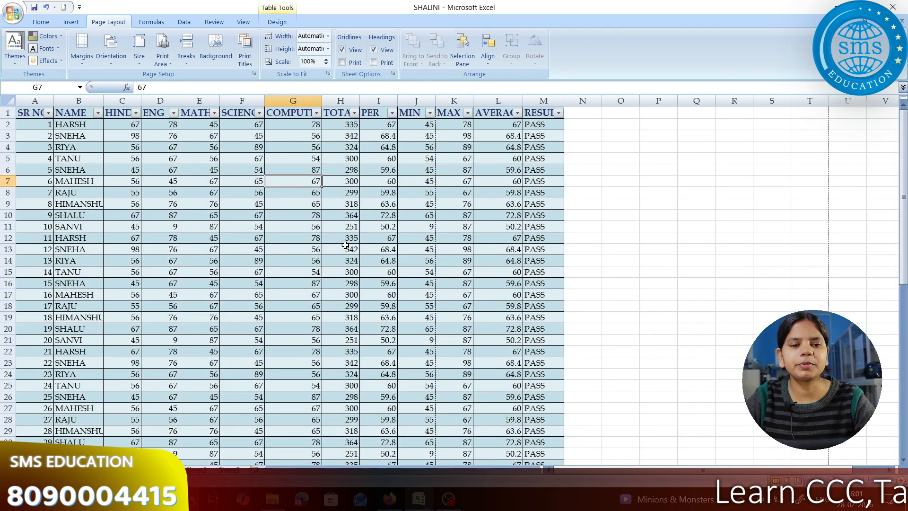
{"action": "left_click", "coordinate": [328, 37]}
{"action": "left_click", "coordinate": [294, 59]}
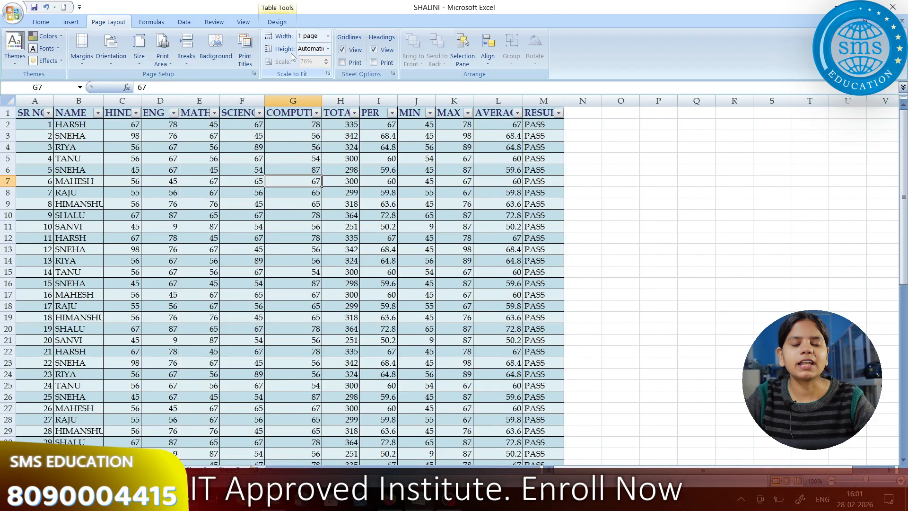
{"action": "left_click", "coordinate": [328, 48]}
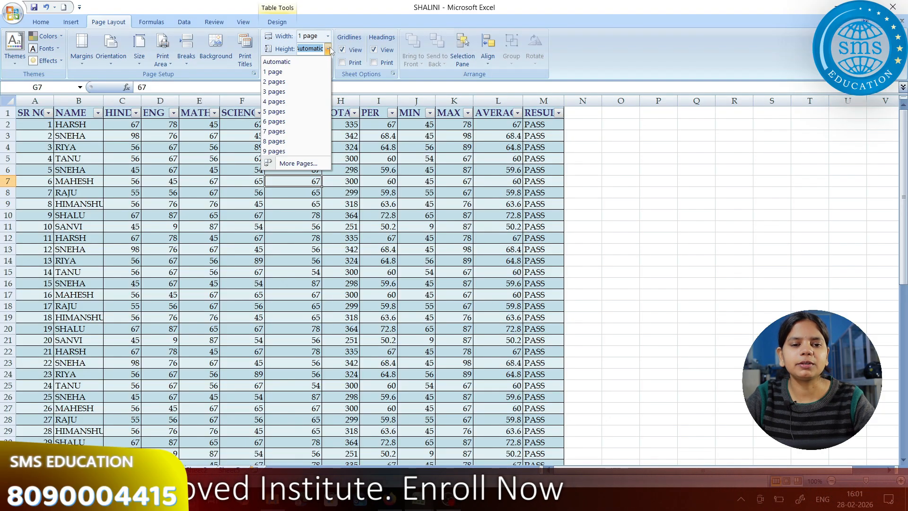
{"action": "left_click", "coordinate": [294, 72]}
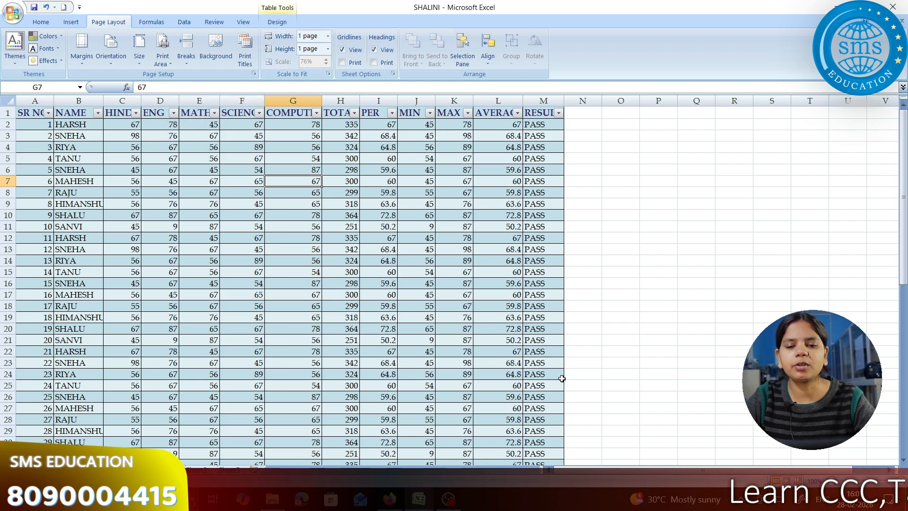
Set the Scale to Fit width and height back to Automatic.
{"action": "left_click", "coordinate": [328, 37]}
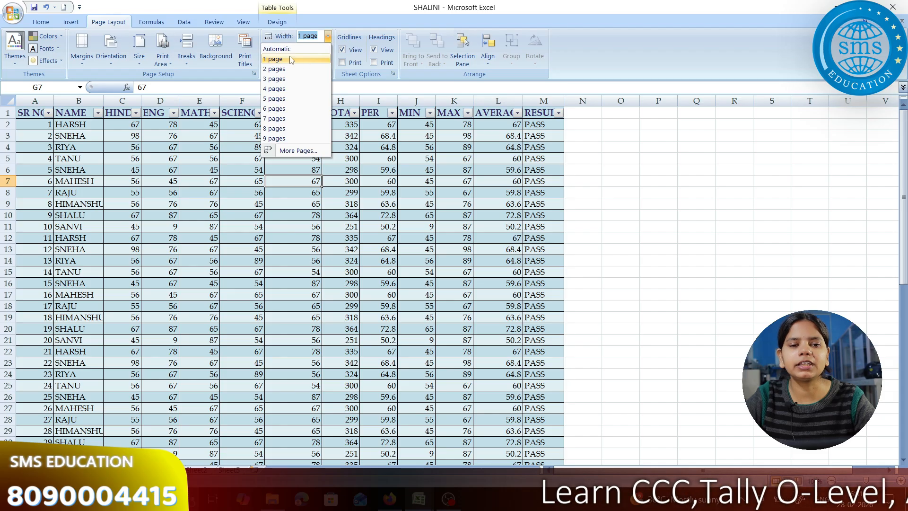
{"action": "left_click", "coordinate": [277, 49]}
{"action": "left_click", "coordinate": [328, 50]}
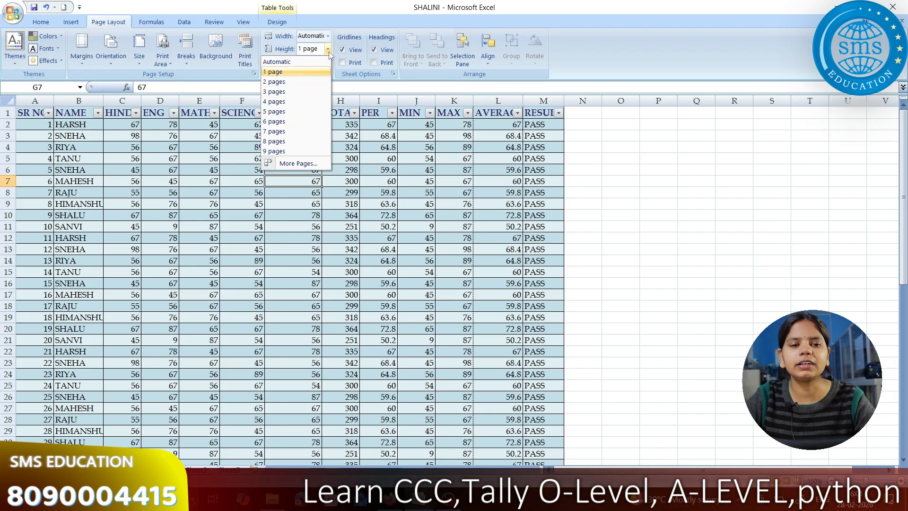
{"action": "left_click", "coordinate": [290, 63]}
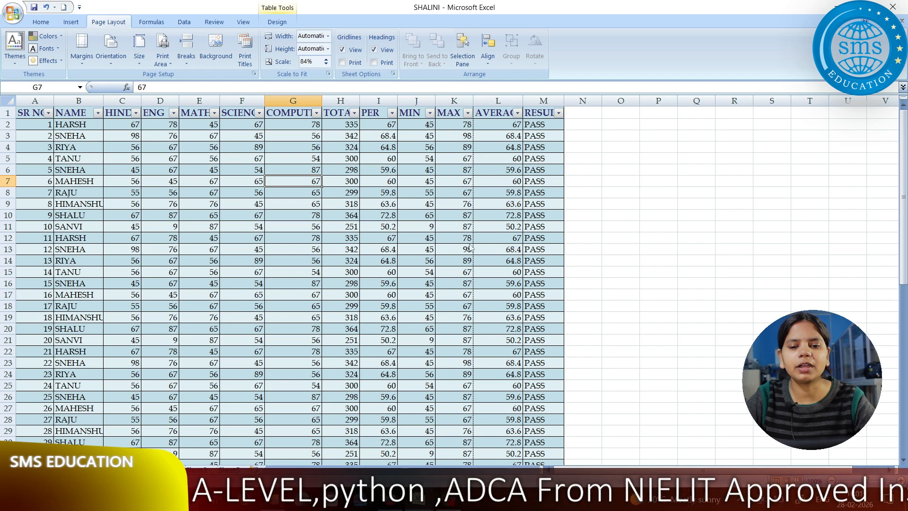
Set both the Scale to Fit width and height to 1 page.
{"action": "left_click", "coordinate": [328, 36]}
{"action": "left_click", "coordinate": [312, 45]}
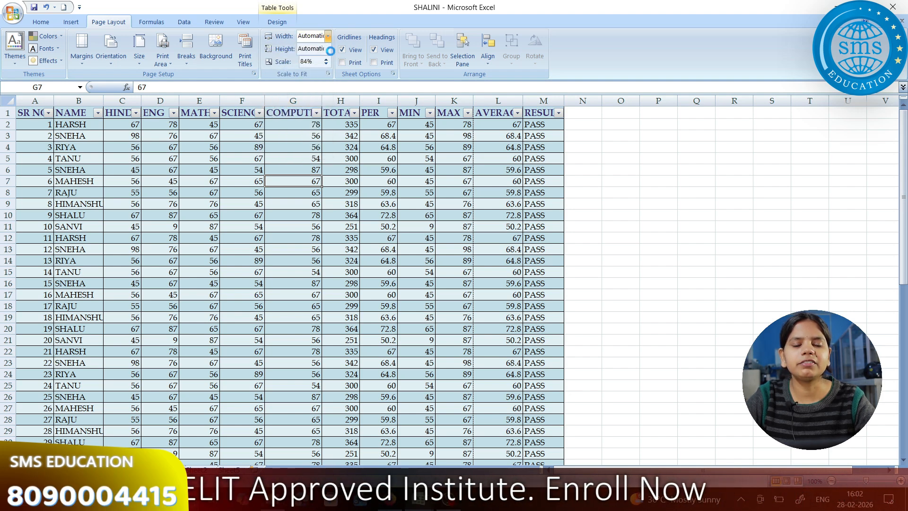
{"action": "left_click", "coordinate": [328, 49]}
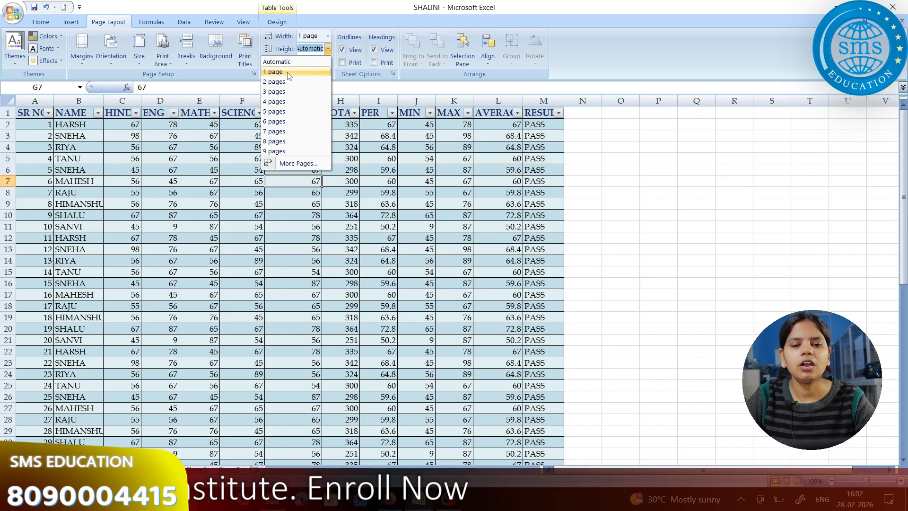
{"action": "left_click", "coordinate": [286, 72]}
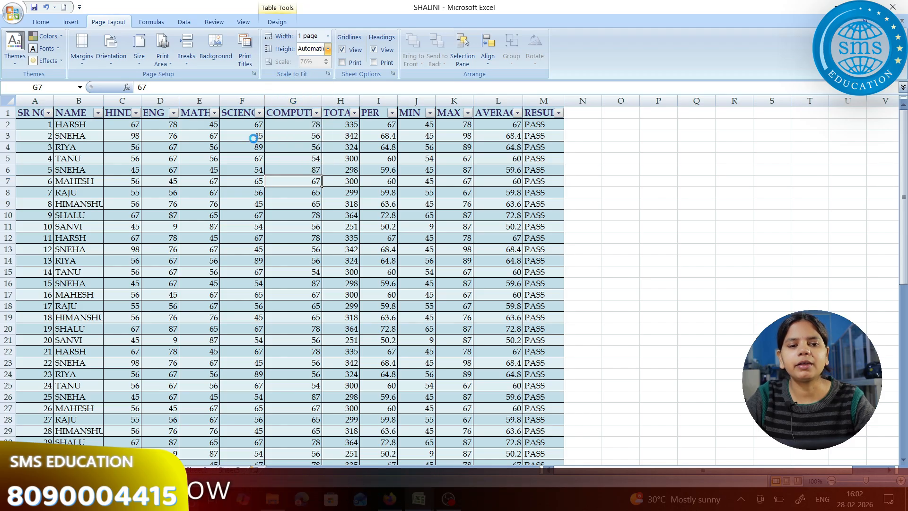
Check in Print Preview how all columns and rows of the marks table fit on the page, at full-page and enlarged zoom.
{"action": "scroll", "coordinate": [485, 171], "scroll_direction": "down", "scroll_amount": 10}
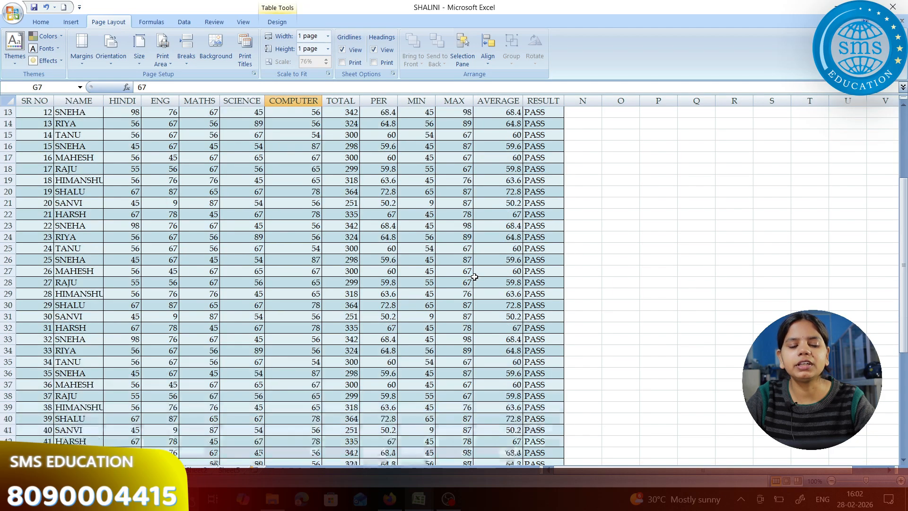
{"action": "scroll", "coordinate": [473, 290], "scroll_direction": "up", "scroll_amount": 6}
{"action": "scroll", "coordinate": [473, 290], "scroll_direction": "up", "scroll_amount": 5}
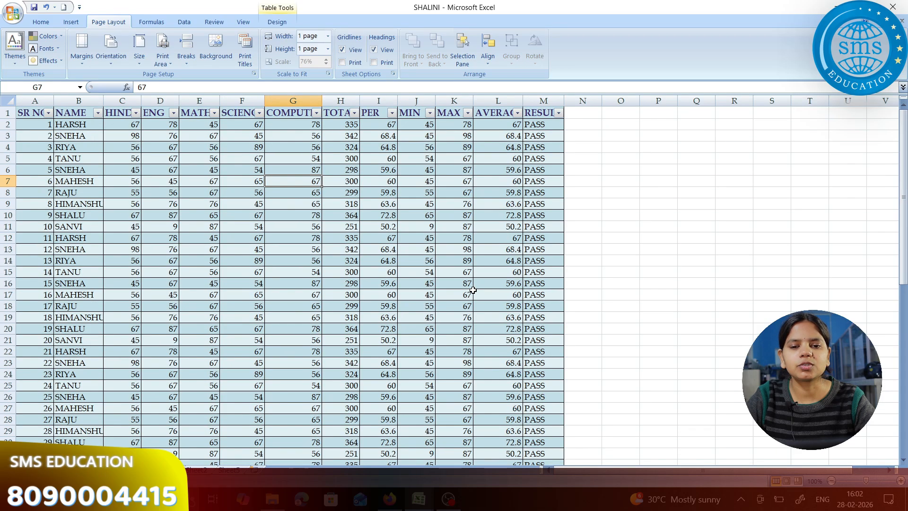
{"action": "left_click", "coordinate": [14, 17]}
{"action": "mouse_move", "coordinate": [60, 139]}
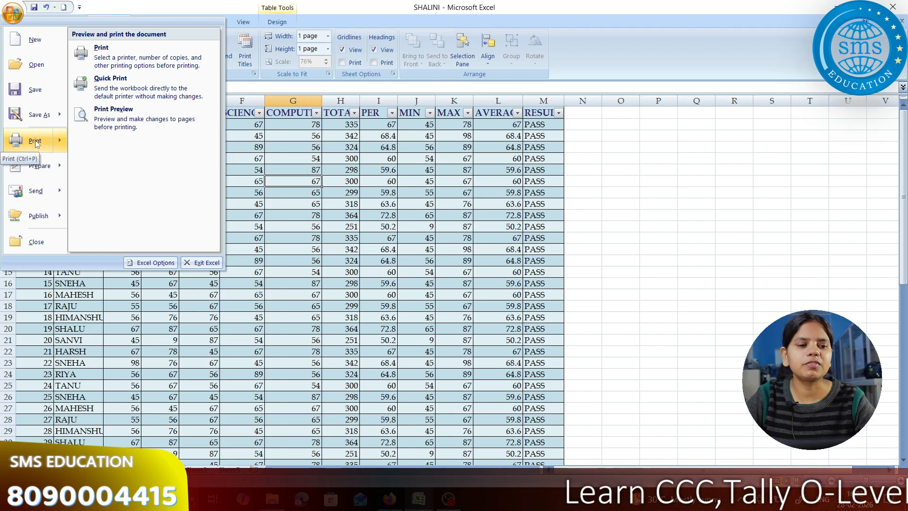
{"action": "left_click", "coordinate": [435, 255]}
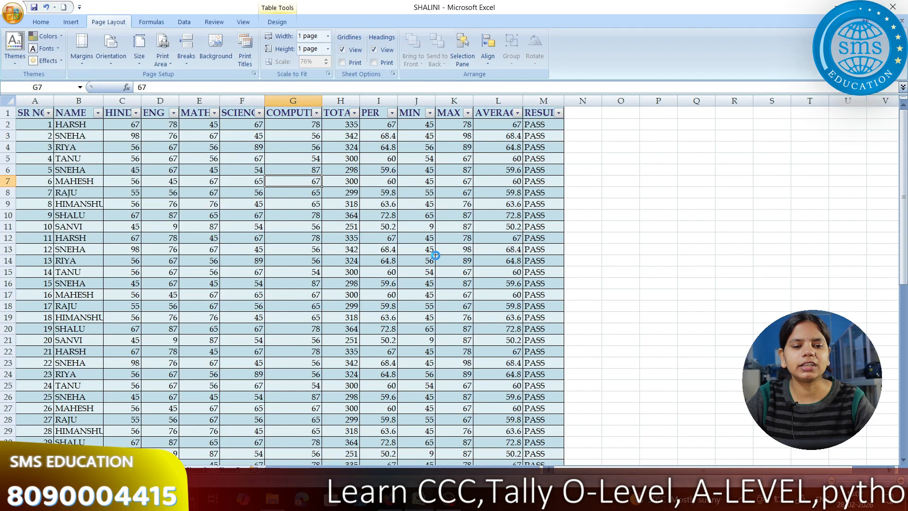
{"action": "scroll", "coordinate": [389, 226], "scroll_direction": "down", "scroll_amount": 10}
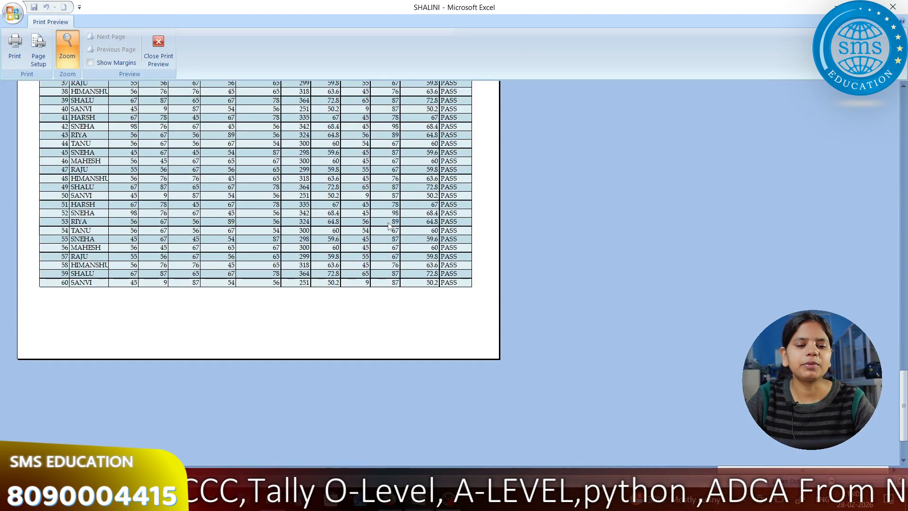
{"action": "scroll", "coordinate": [388, 226], "scroll_direction": "up", "scroll_amount": 10}
{"action": "left_click", "coordinate": [73, 47]}
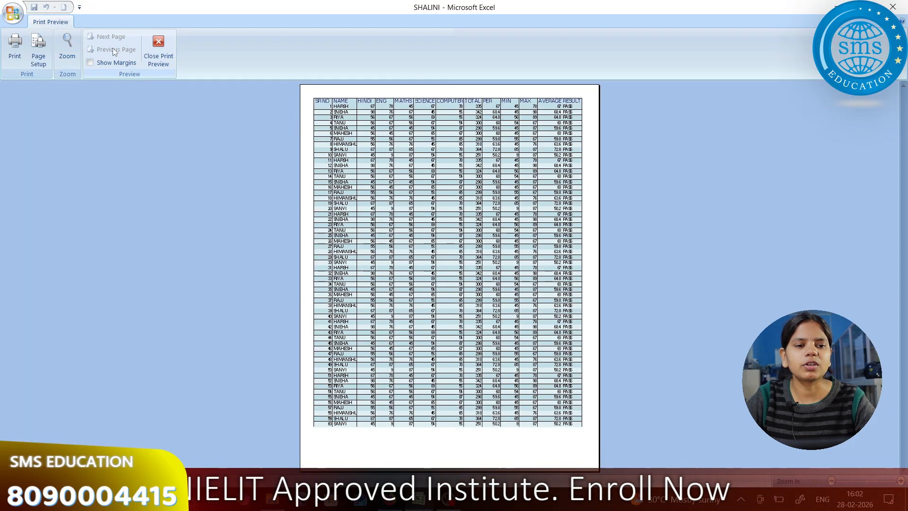
{"action": "left_click", "coordinate": [67, 47]}
{"action": "scroll", "coordinate": [215, 169], "scroll_direction": "down", "scroll_amount": 5}
{"action": "scroll", "coordinate": [215, 169], "scroll_direction": "up", "scroll_amount": 3}
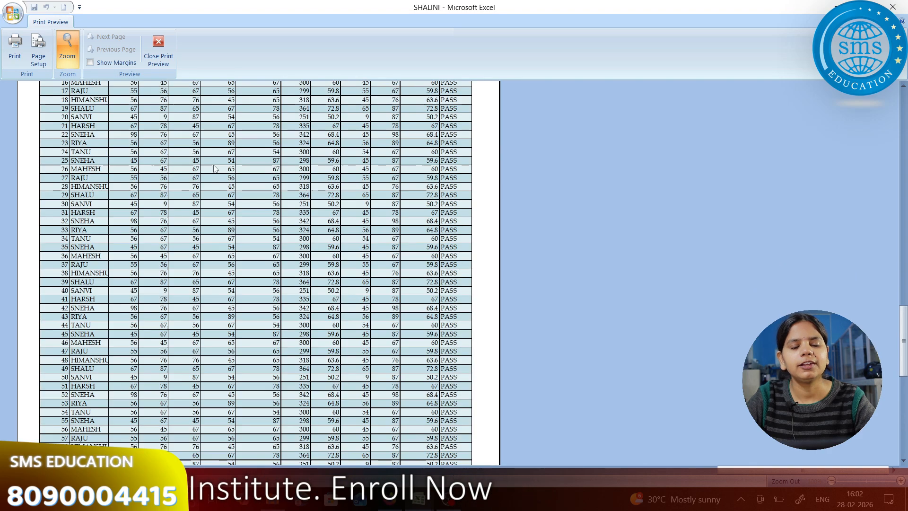
{"action": "left_click", "coordinate": [215, 169]}
{"action": "left_click", "coordinate": [215, 169]}
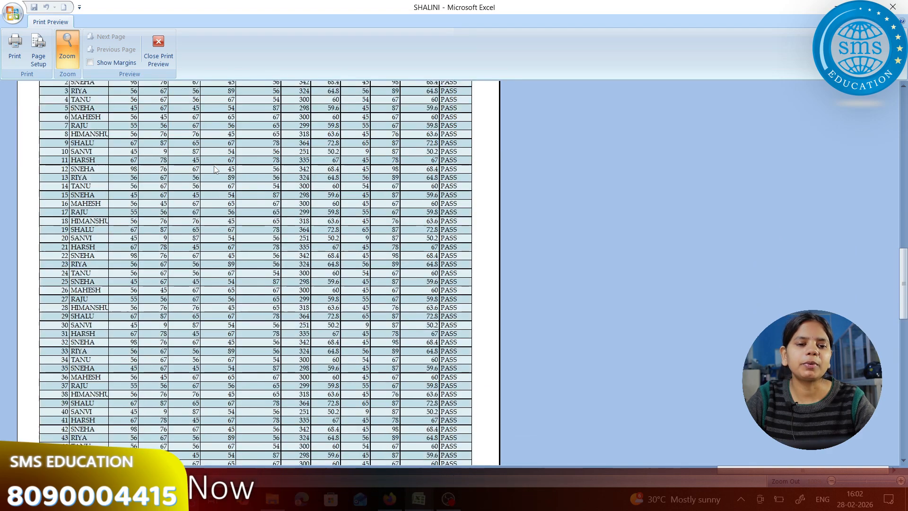
Look through the rows of the one-page marks printout and close Print Preview.
{"action": "scroll", "coordinate": [216, 169], "scroll_direction": "down", "scroll_amount": 5}
{"action": "scroll", "coordinate": [216, 174], "scroll_direction": "up", "scroll_amount": 4}
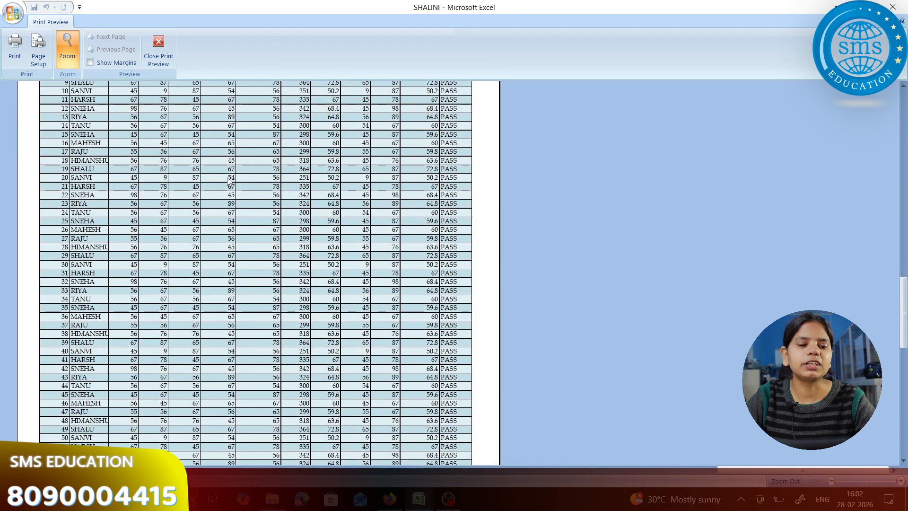
{"action": "scroll", "coordinate": [230, 180], "scroll_direction": "up", "scroll_amount": 3}
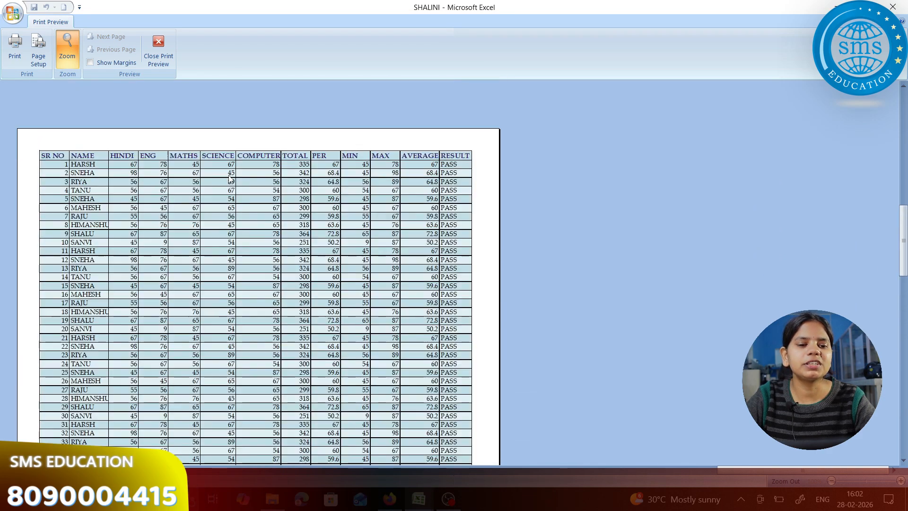
{"action": "left_click", "coordinate": [163, 44]}
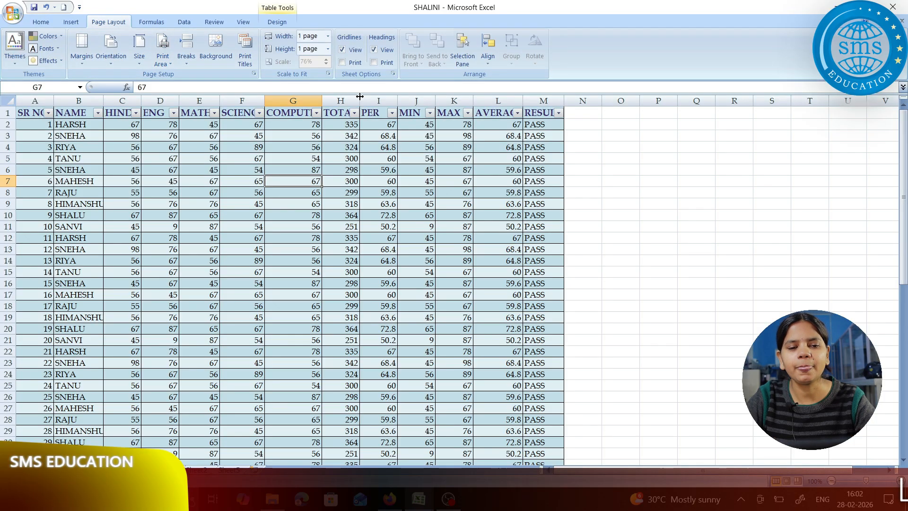
Select the whole marks table from the SR NO header through row 61 and clear its formatting.
{"action": "scroll", "coordinate": [287, 218], "scroll_direction": "down", "scroll_amount": 11}
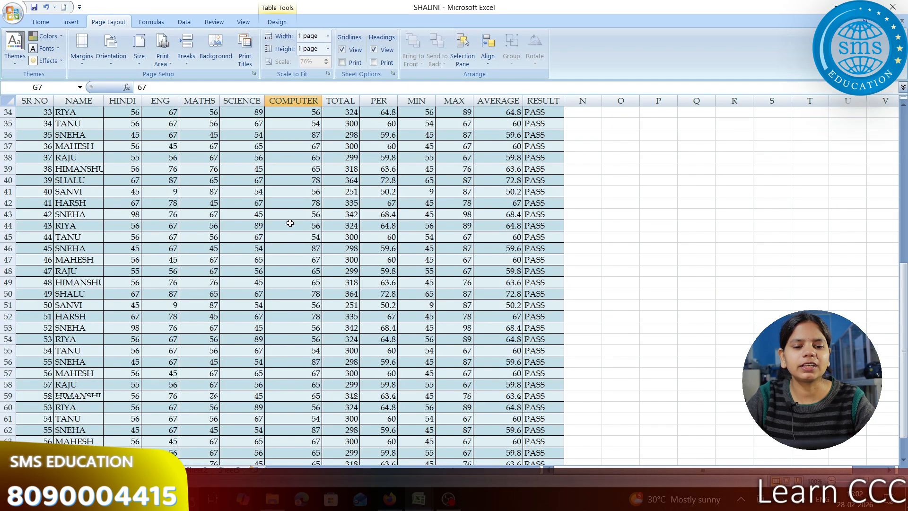
{"action": "scroll", "coordinate": [345, 52], "scroll_direction": "up", "scroll_amount": 2}
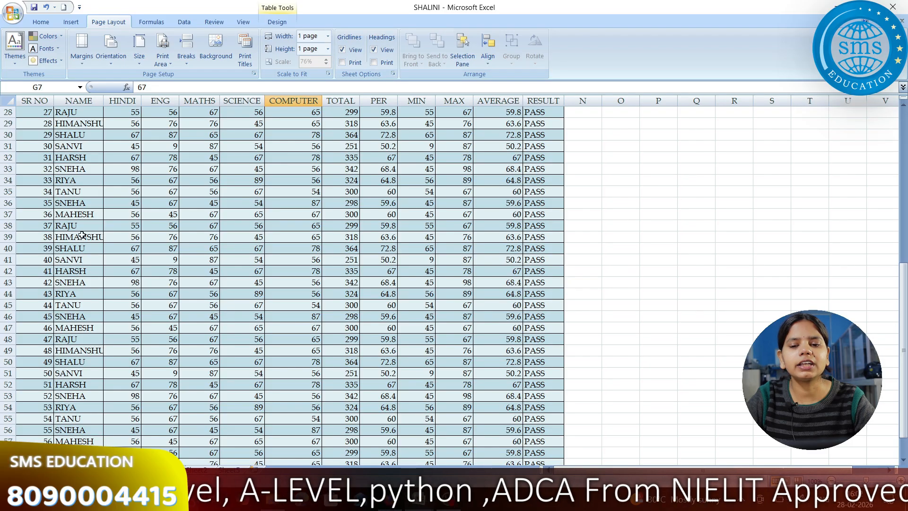
{"action": "scroll", "coordinate": [125, 272], "scroll_direction": "up", "scroll_amount": 9}
{"action": "left_click_drag", "start_coordinate": [33, 112], "coordinate": [560, 442]}
{"action": "left_click", "coordinate": [41, 22]}
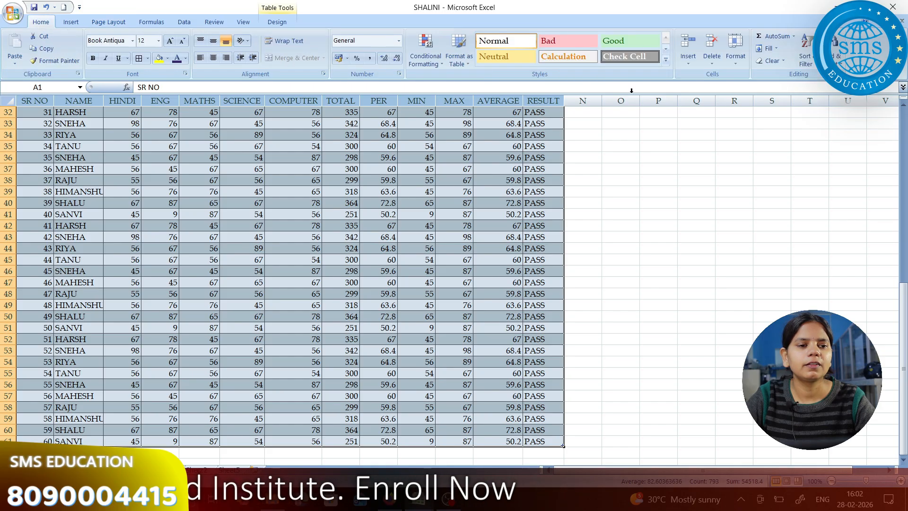
{"action": "left_click", "coordinate": [771, 88]}
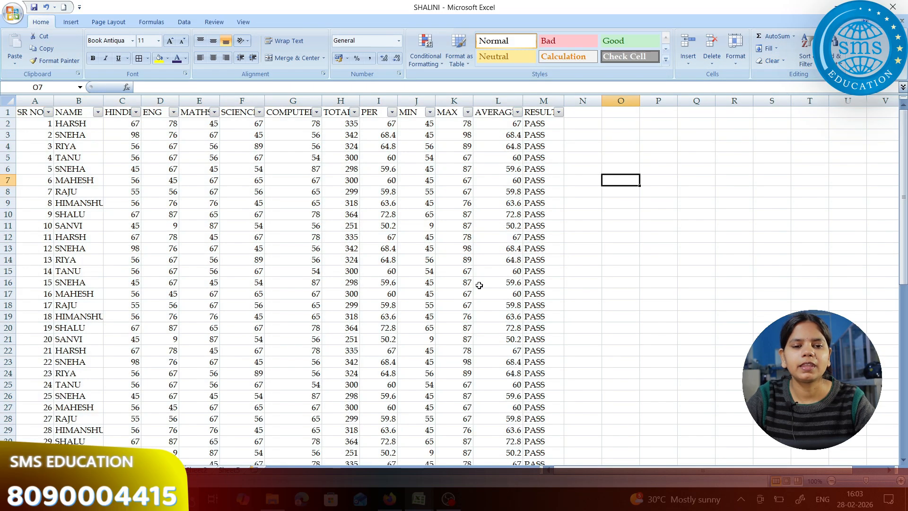
Delete the contents of rows 37 to 61 of the marks table, columns A to M.
{"action": "scroll", "coordinate": [578, 284], "scroll_direction": "down", "scroll_amount": 20}
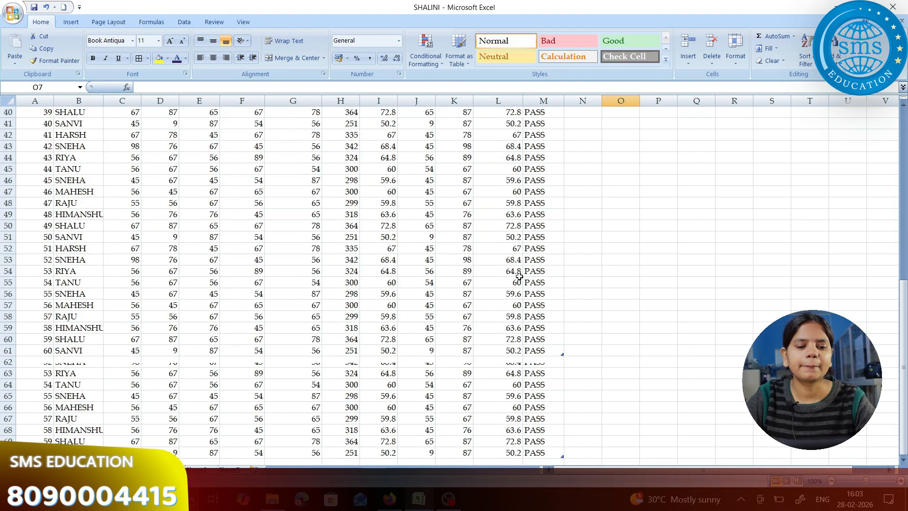
{"action": "scroll", "coordinate": [511, 280], "scroll_direction": "up", "scroll_amount": 5}
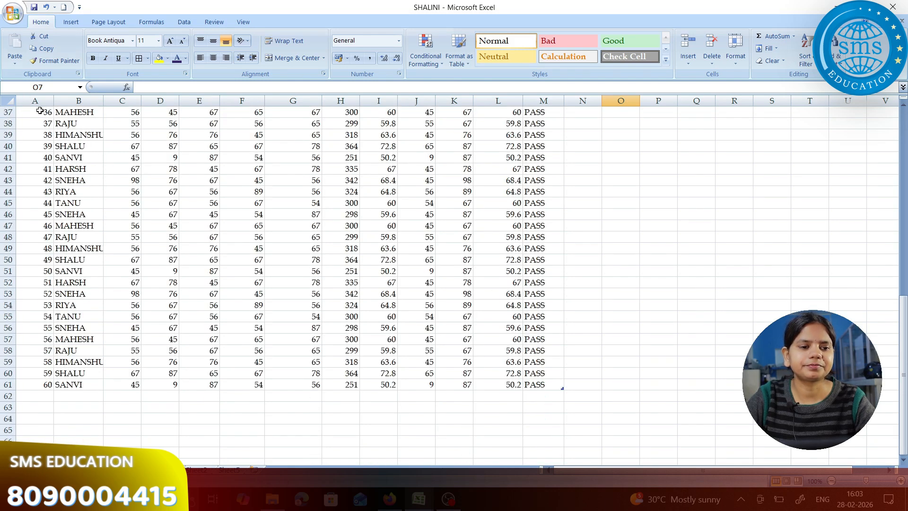
{"action": "left_click_drag", "start_coordinate": [39, 110], "coordinate": [547, 379]}
{"action": "key", "text": "Delete"}
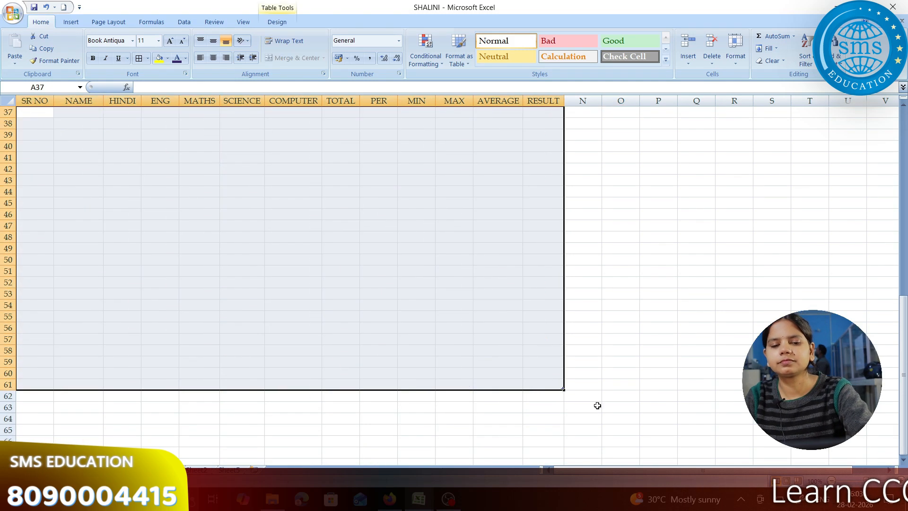
{"action": "left_click", "coordinate": [738, 305]}
Delete the contents of rows 13 to 36 of the marks table, columns A to M.
{"action": "scroll", "coordinate": [640, 278], "scroll_direction": "up", "scroll_amount": 9}
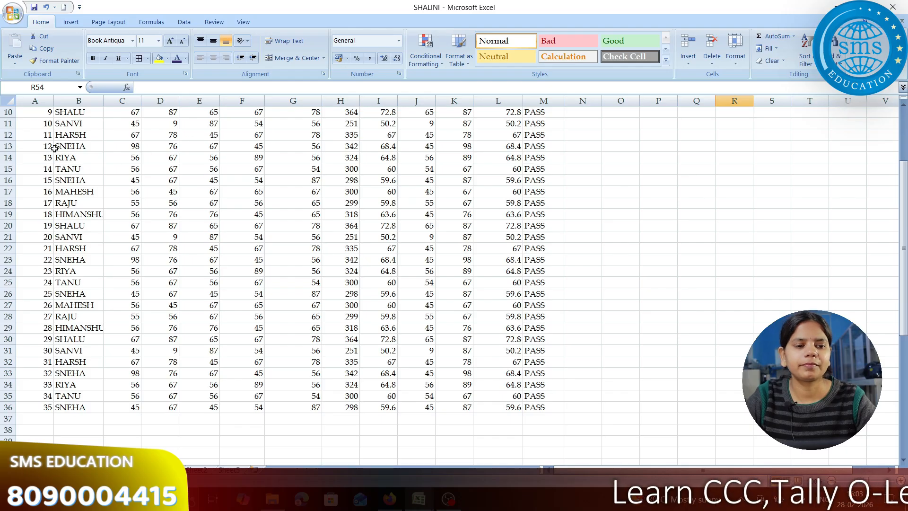
{"action": "left_click_drag", "start_coordinate": [44, 147], "coordinate": [541, 409]}
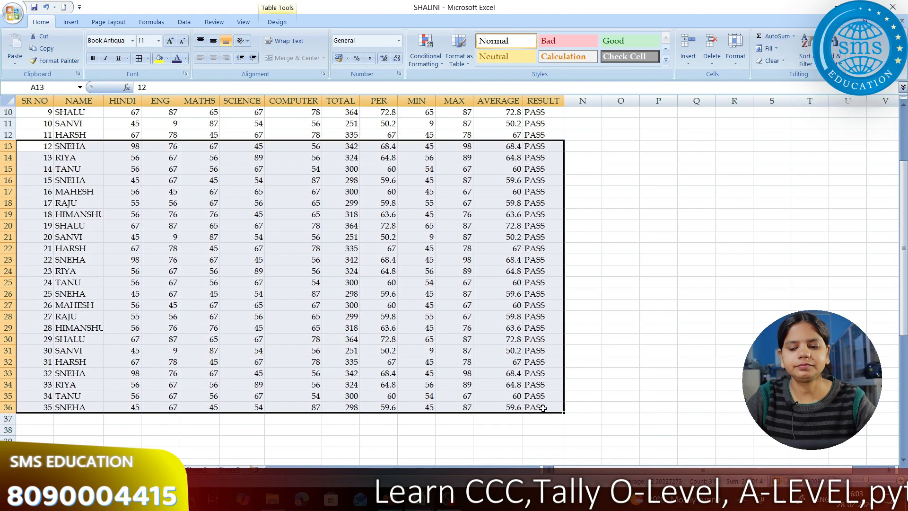
{"action": "key", "text": "Delete"}
{"action": "left_click", "coordinate": [734, 316]}
{"action": "scroll", "coordinate": [696, 296], "scroll_direction": "up", "scroll_amount": 3}
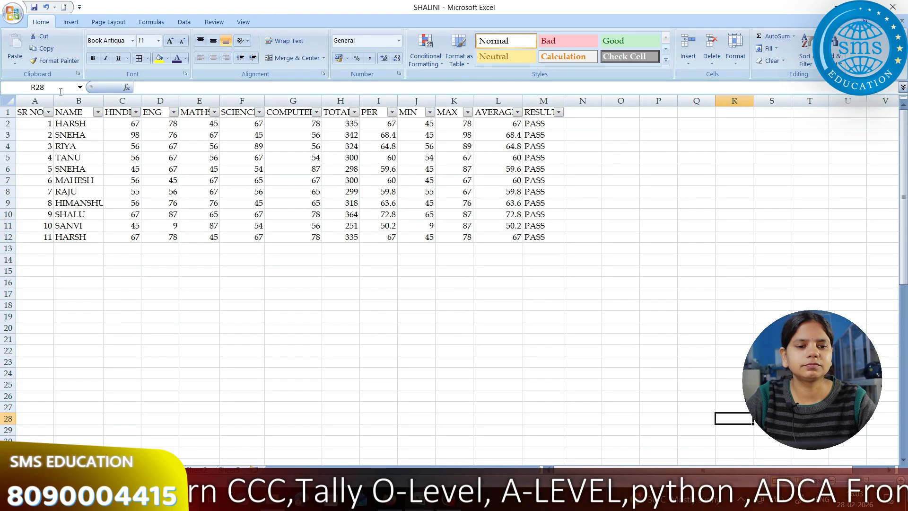
Turn off the filter on the table's header row, A1 to M1.
{"action": "left_click_drag", "start_coordinate": [28, 112], "coordinate": [544, 113]}
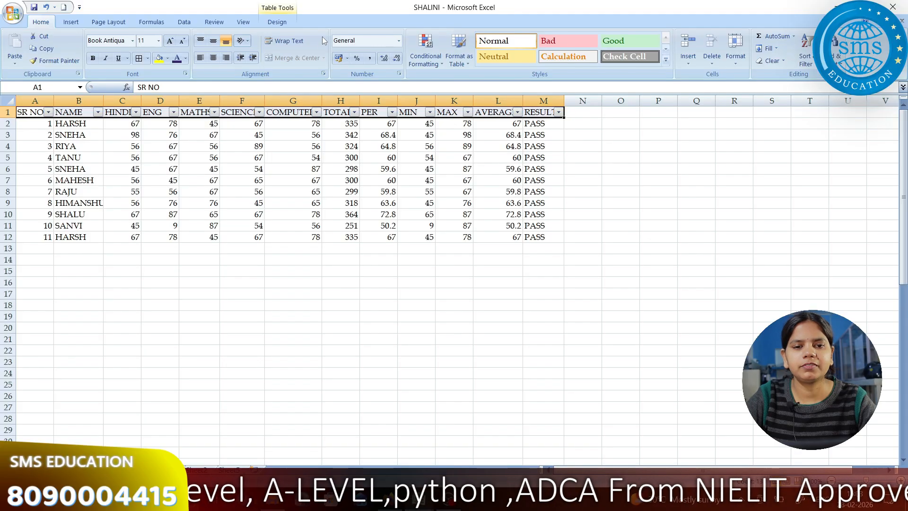
{"action": "left_click", "coordinate": [186, 23]}
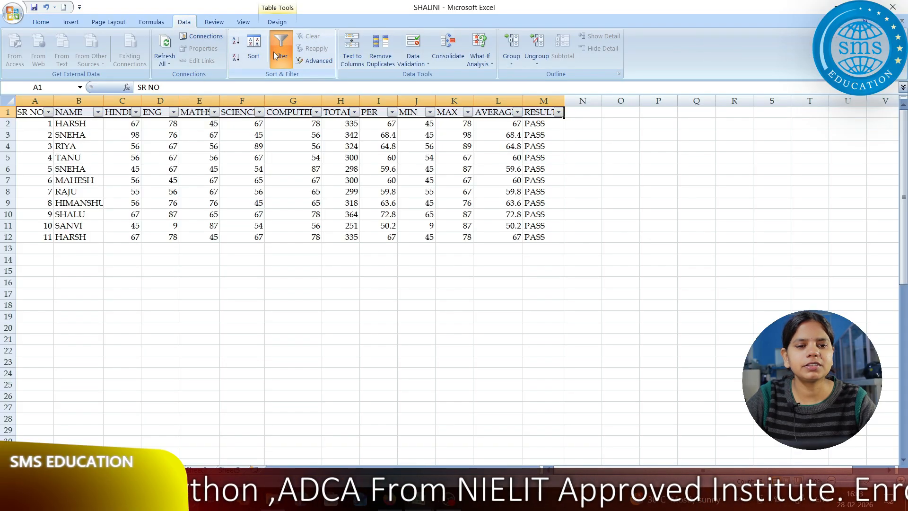
{"action": "left_click", "coordinate": [274, 56]}
{"action": "left_click", "coordinate": [293, 192]}
Check in Print Preview how the shortened, unformatted marks table prints, and return to the sheet's page layout options.
{"action": "left_click", "coordinate": [13, 12]}
{"action": "mouse_move", "coordinate": [41, 144]}
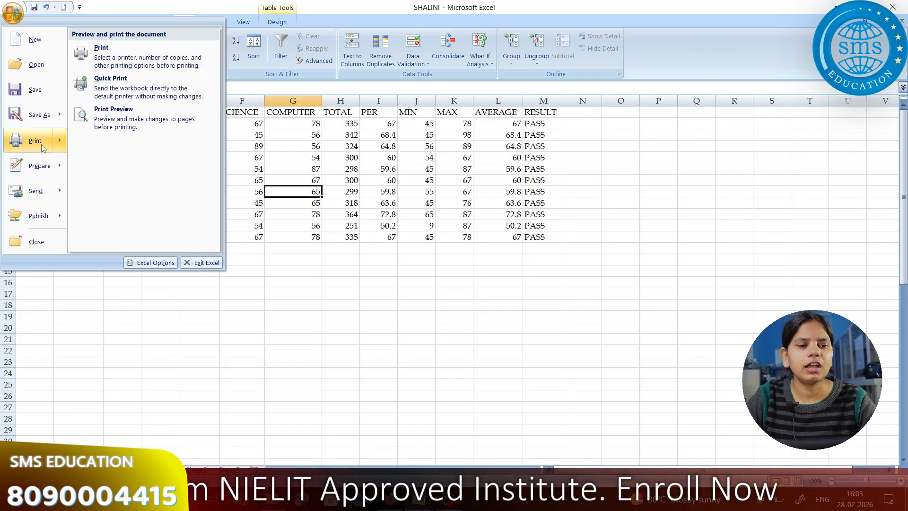
{"action": "left_click", "coordinate": [113, 113]}
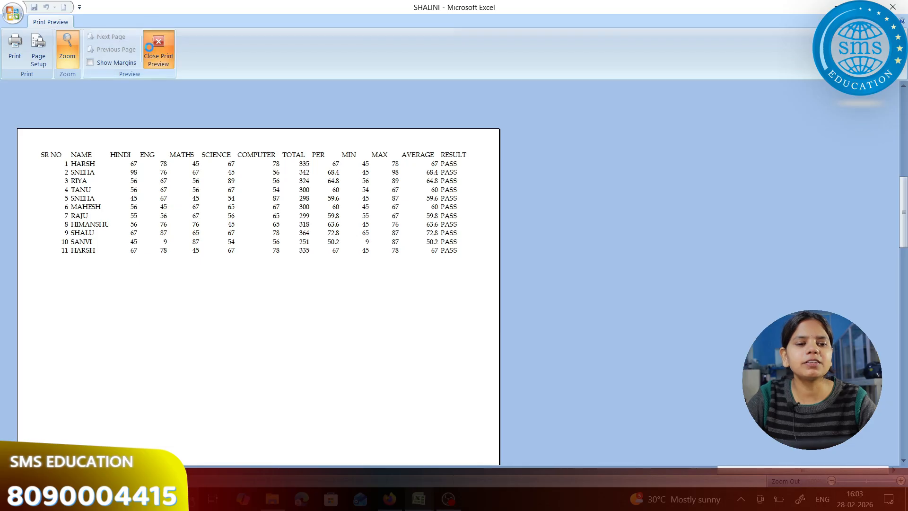
{"action": "left_click", "coordinate": [149, 47]}
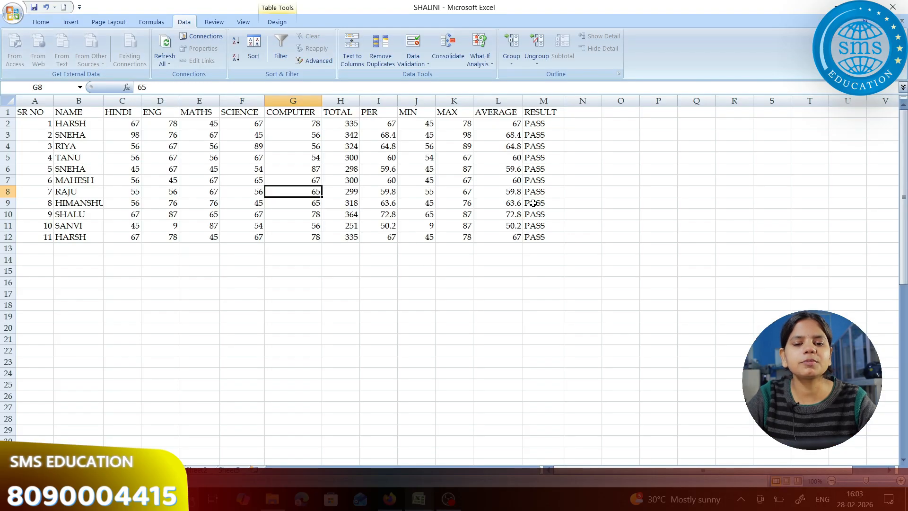
{"action": "left_click", "coordinate": [103, 24]}
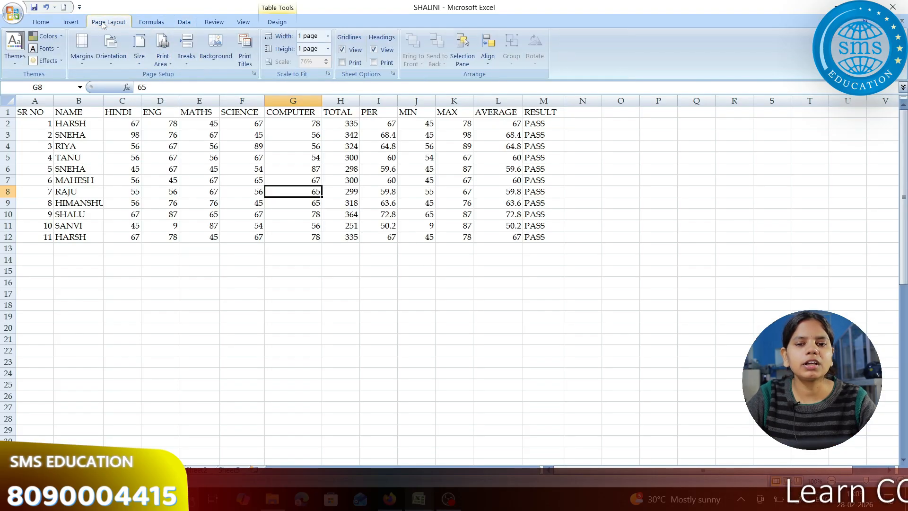
{"action": "left_click", "coordinate": [10, 9]}
{"action": "mouse_move", "coordinate": [37, 140]}
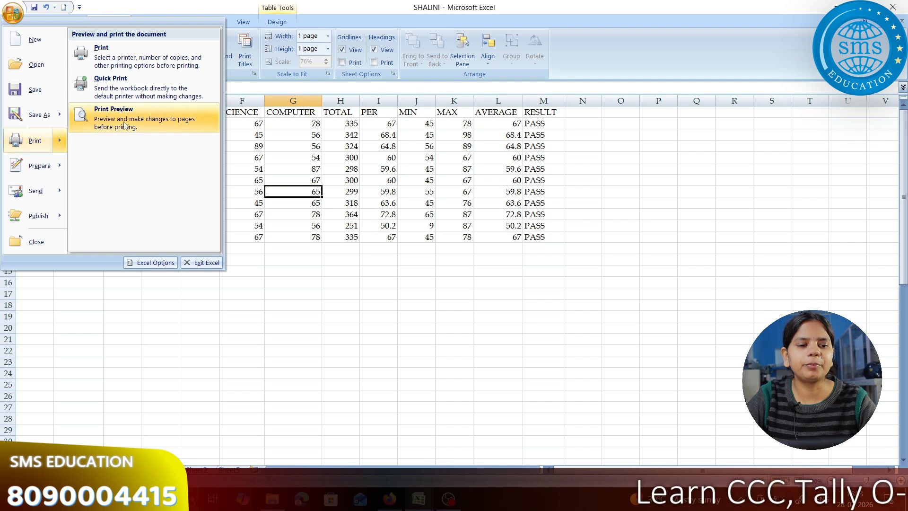
{"action": "left_click", "coordinate": [132, 170]}
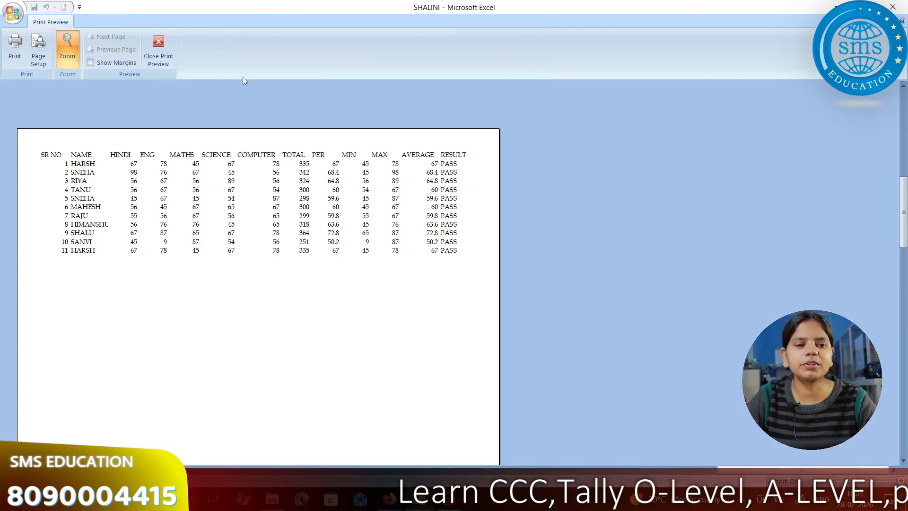
{"action": "left_click", "coordinate": [168, 49]}
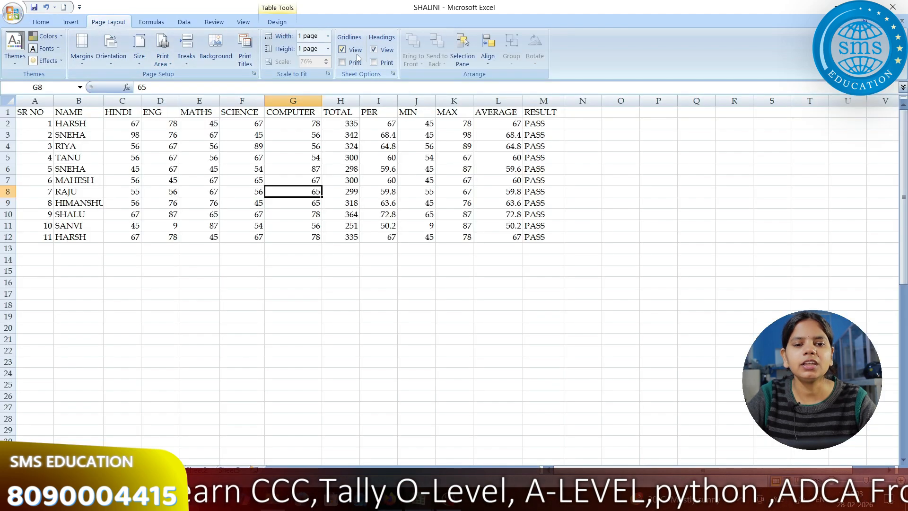
Turn on printing of gridlines and check them across the whole page in Print Preview.
{"action": "left_click", "coordinate": [351, 64]}
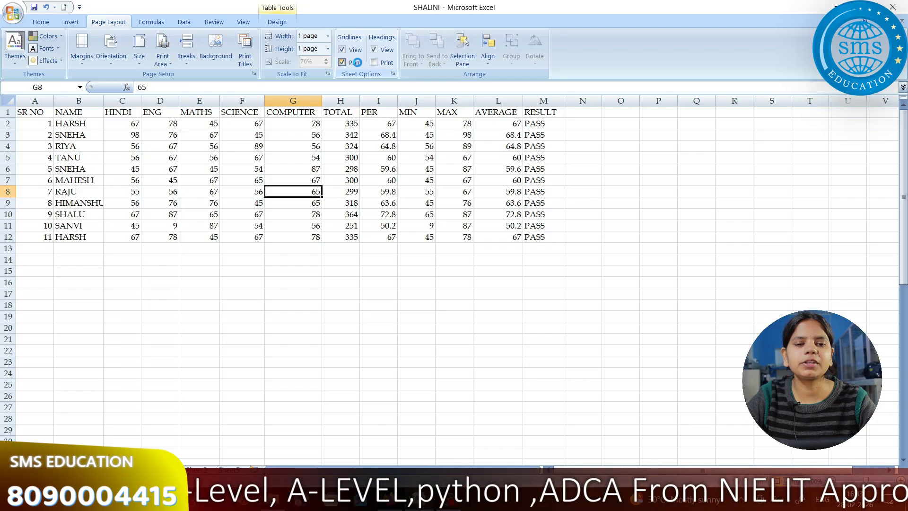
{"action": "left_click", "coordinate": [13, 13]}
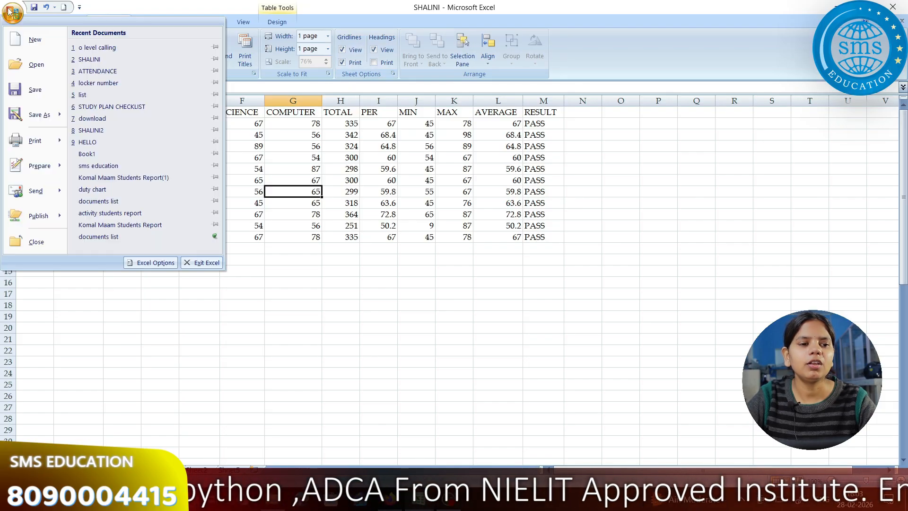
{"action": "mouse_move", "coordinate": [34, 143]}
{"action": "left_click", "coordinate": [114, 114]}
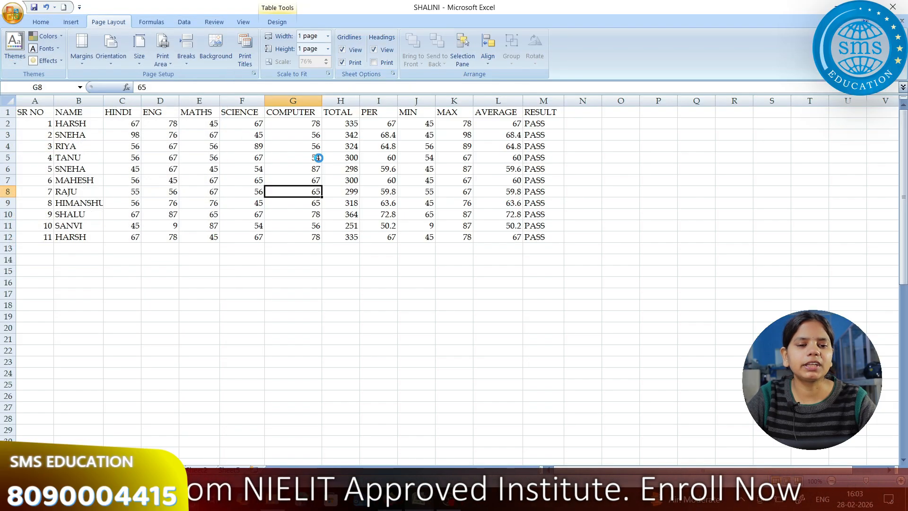
{"action": "scroll", "coordinate": [344, 231], "scroll_direction": "down", "scroll_amount": 5}
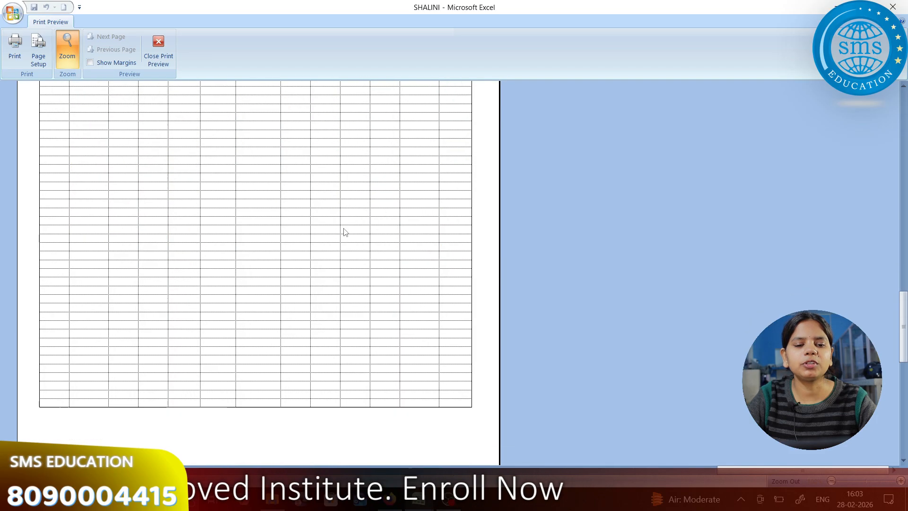
{"action": "scroll", "coordinate": [346, 234], "scroll_direction": "up", "scroll_amount": 2}
{"action": "scroll", "coordinate": [345, 233], "scroll_direction": "up", "scroll_amount": 5}
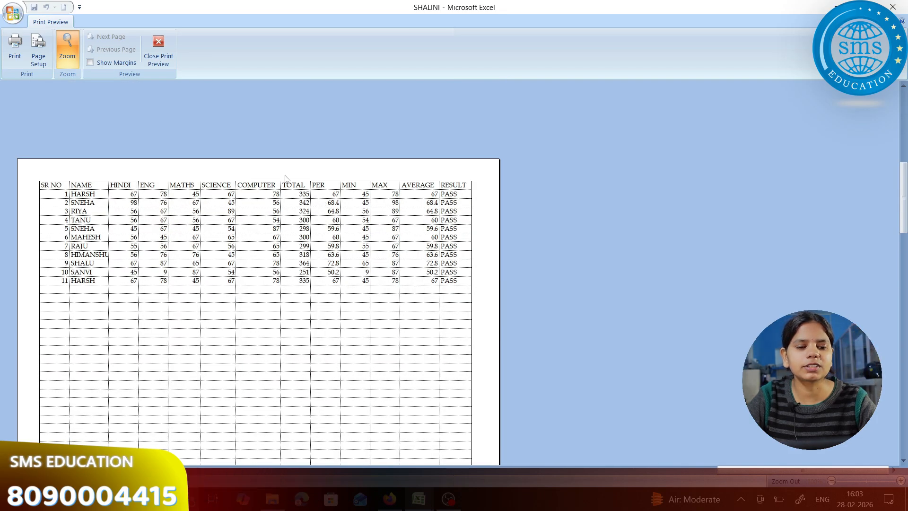
{"action": "left_click", "coordinate": [160, 53]}
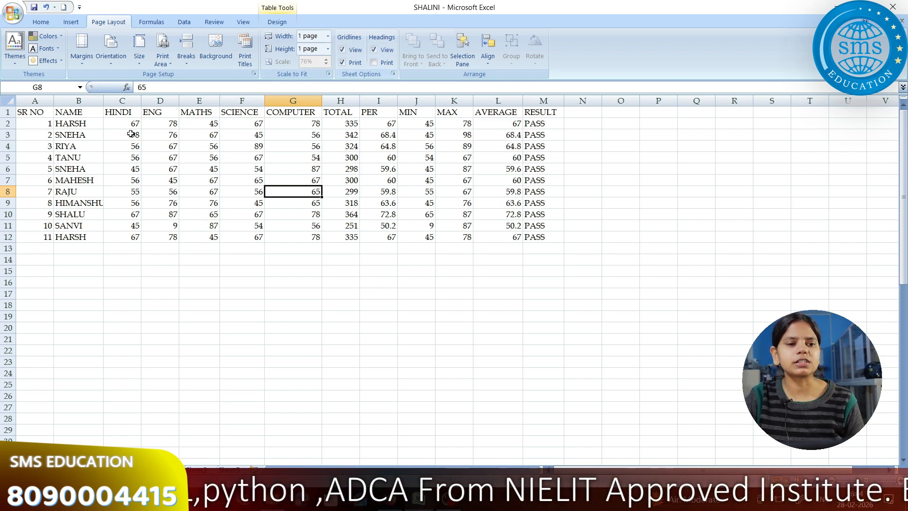
{"action": "left_click", "coordinate": [8, 15]}
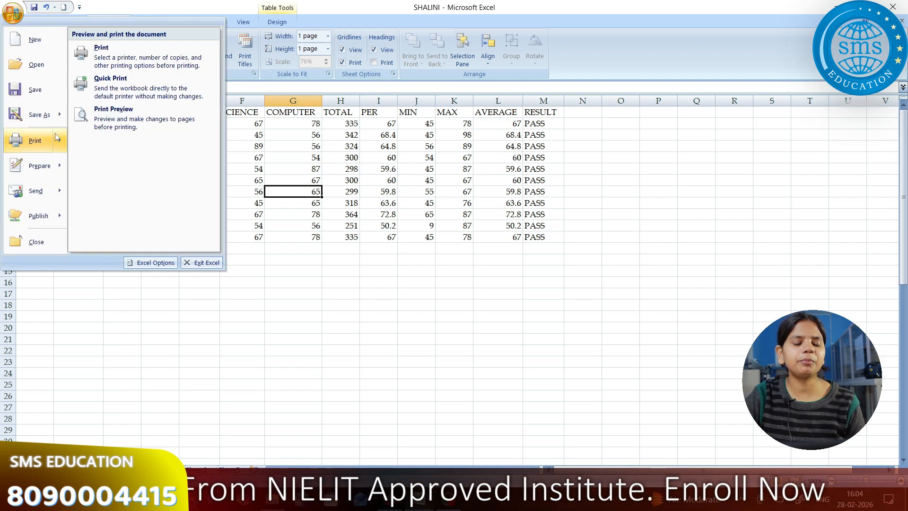
{"action": "left_click", "coordinate": [301, 184]}
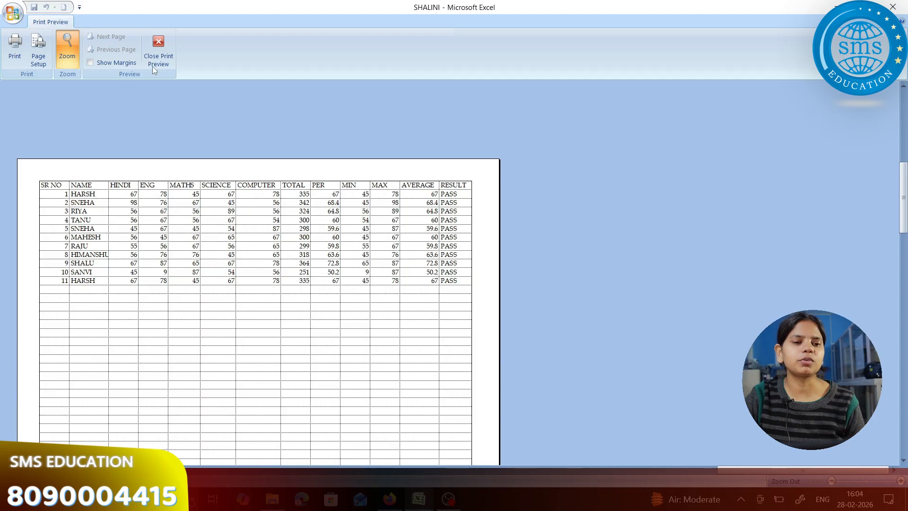
{"action": "left_click", "coordinate": [158, 48]}
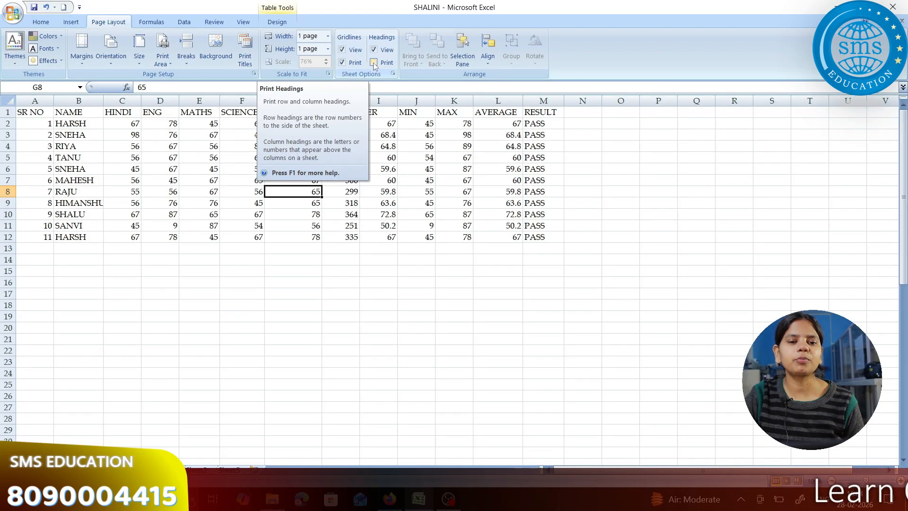
Turn on printing of the row and column headings and check them in Print Preview.
{"action": "left_click", "coordinate": [374, 62]}
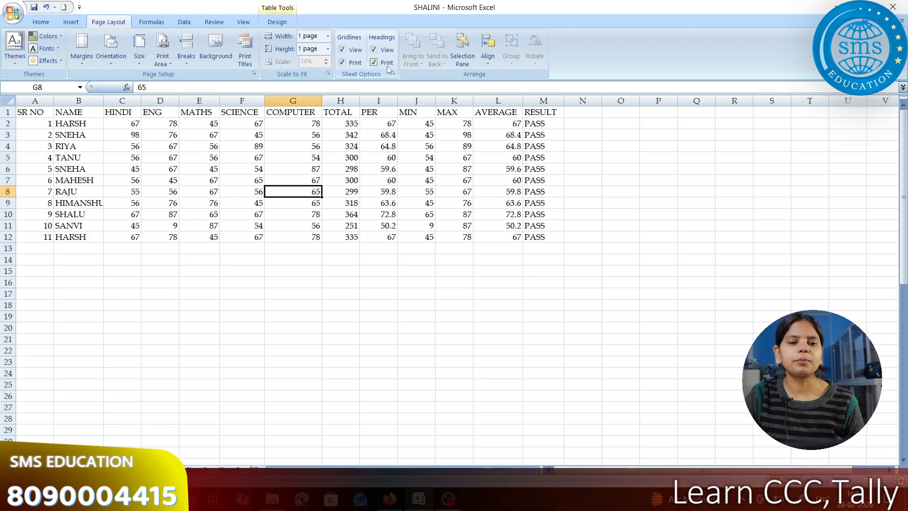
{"action": "left_click", "coordinate": [12, 13]}
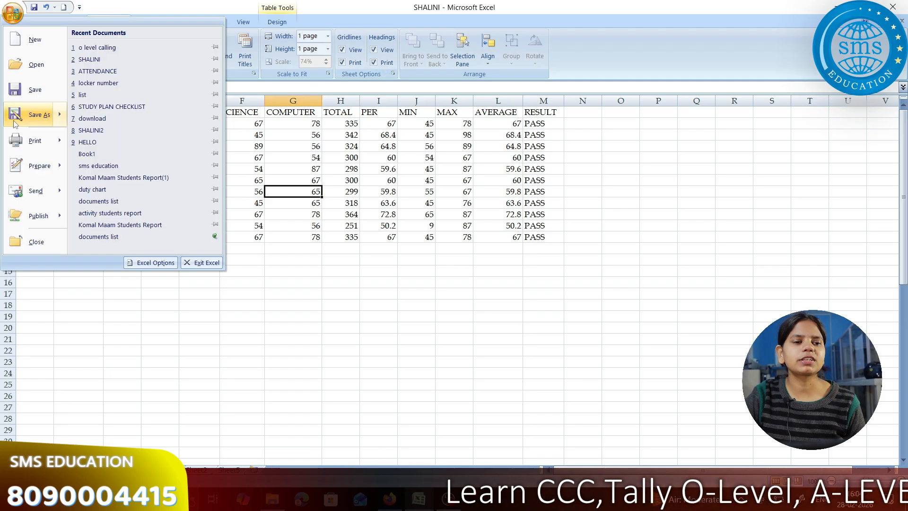
{"action": "mouse_move", "coordinate": [23, 142]}
{"action": "left_click", "coordinate": [111, 117]}
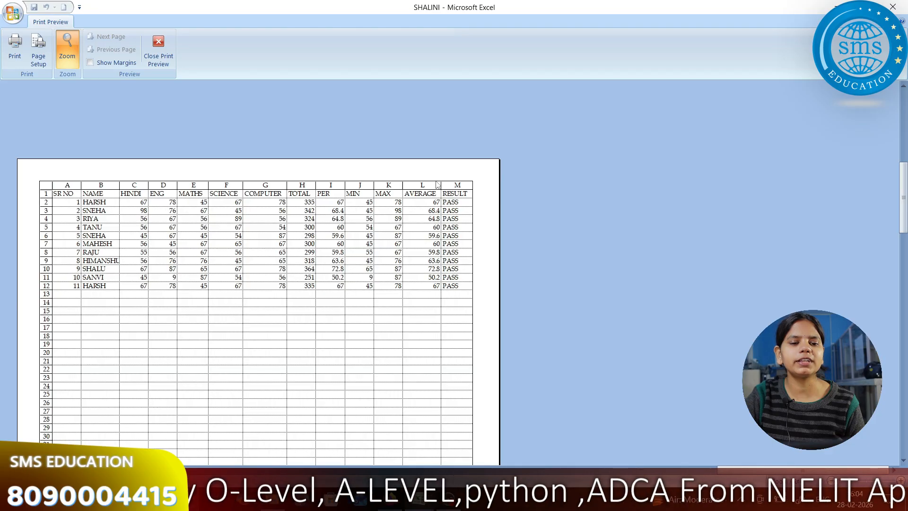
{"action": "scroll", "coordinate": [223, 239], "scroll_direction": "down", "scroll_amount": 3}
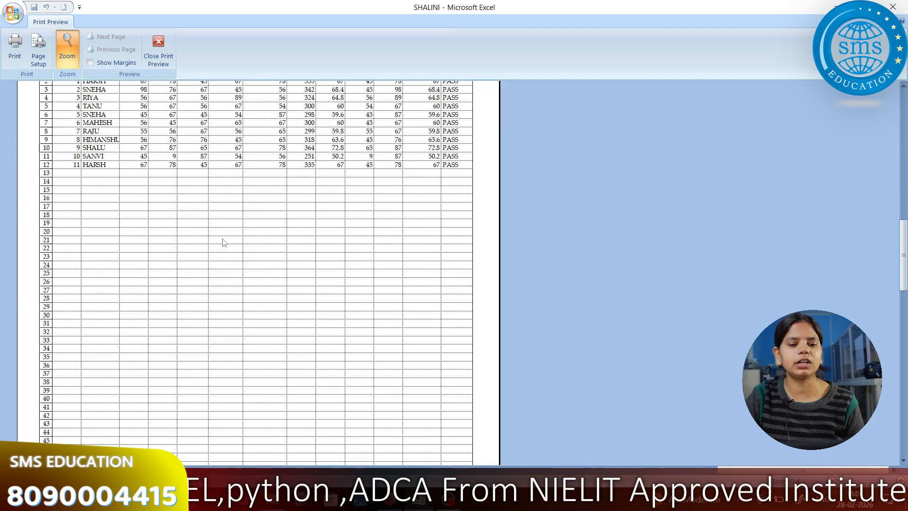
Review the printed row and column headings and gridlines around the marks table, and return to the sheet.
{"action": "scroll", "coordinate": [223, 265], "scroll_direction": "up", "scroll_amount": 3}
{"action": "scroll", "coordinate": [223, 266], "scroll_direction": "up", "scroll_amount": 1}
{"action": "scroll", "coordinate": [55, 299], "scroll_direction": "down", "scroll_amount": 2}
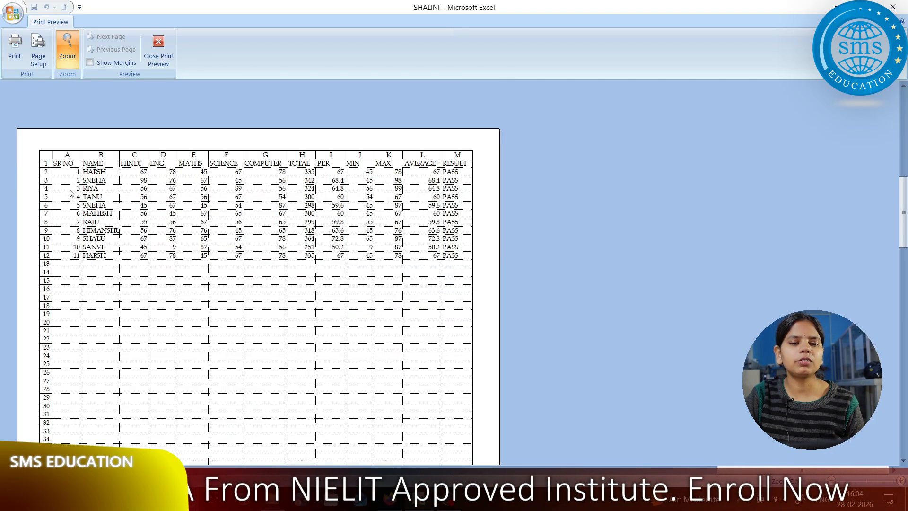
{"action": "left_click", "coordinate": [159, 54]}
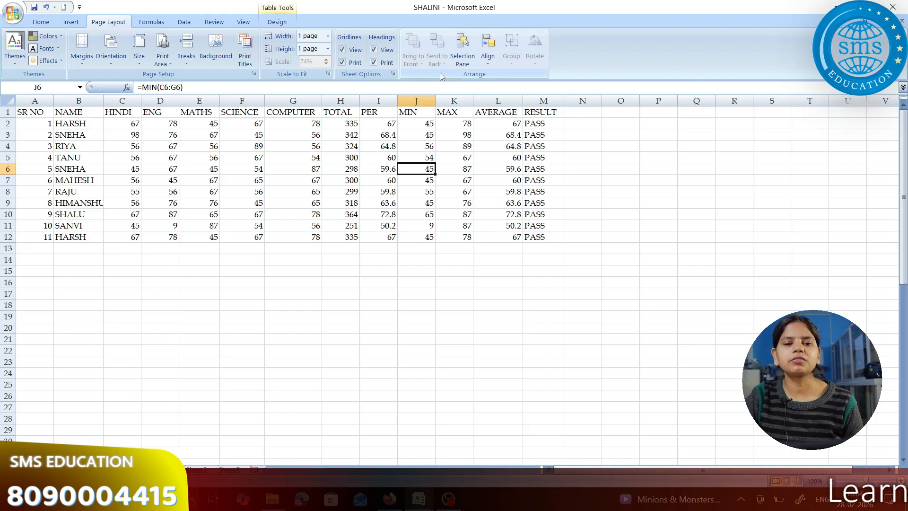
Draw a cross shape about 3.9 cm high and 6.4 cm wide below the marks table's middle columns, and apply a subtle blue gradient style.
{"action": "left_click", "coordinate": [69, 22]}
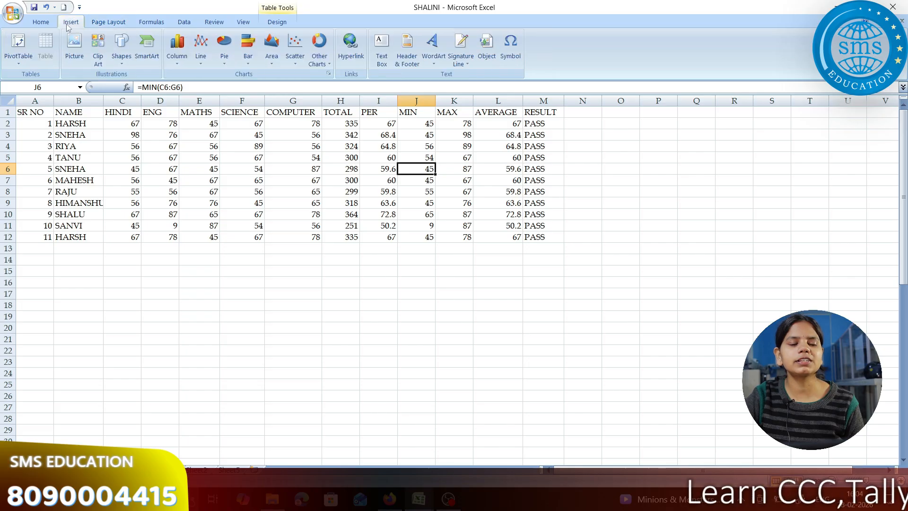
{"action": "left_click", "coordinate": [124, 57]}
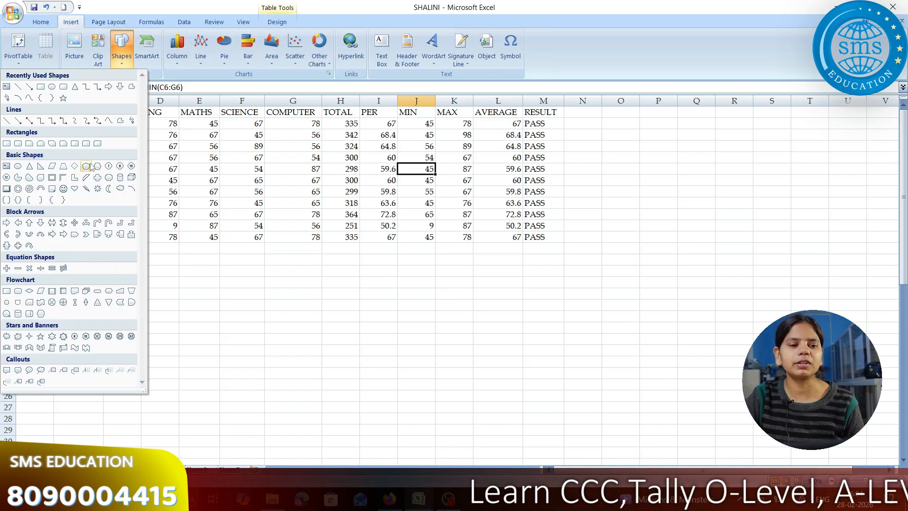
{"action": "left_click", "coordinate": [97, 178]}
{"action": "left_click_drag", "start_coordinate": [259, 226], "coordinate": [373, 289]}
{"action": "left_click", "coordinate": [368, 60]}
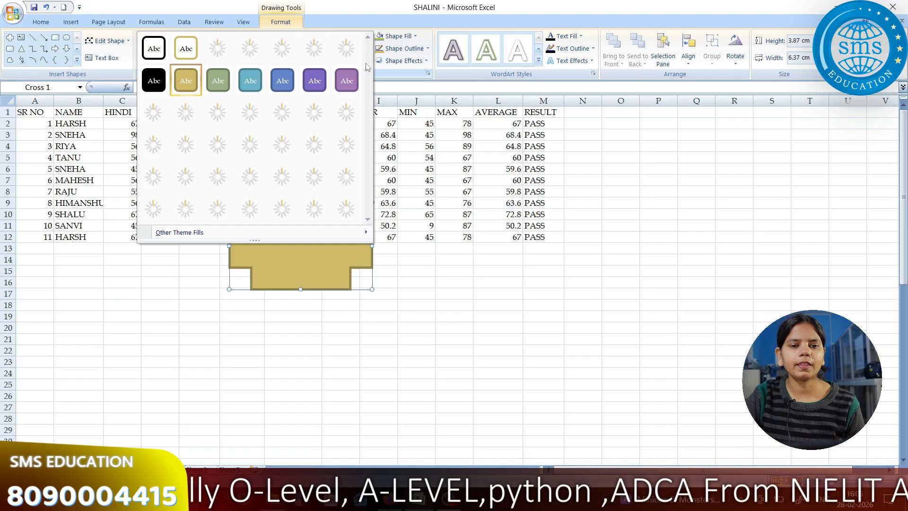
{"action": "left_click", "coordinate": [274, 146]}
{"action": "left_click", "coordinate": [434, 217]}
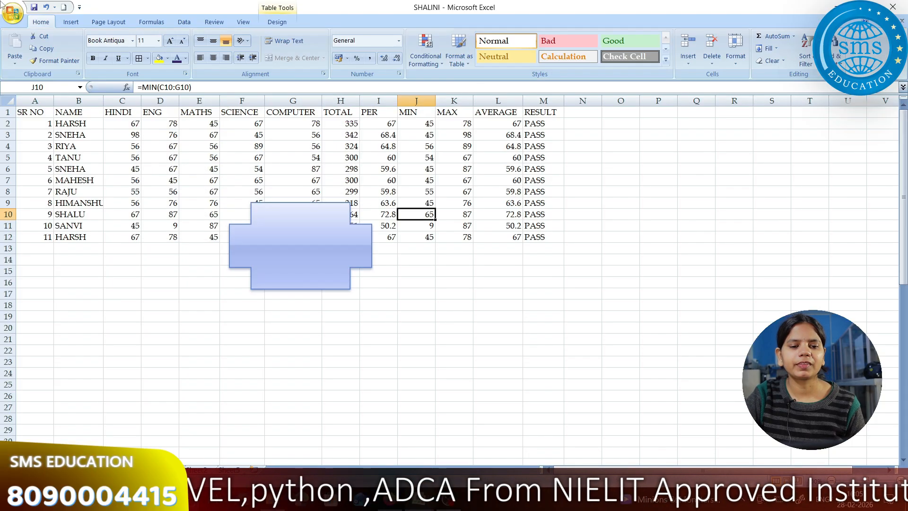
Draw a cloud about 4 cm high and 5 cm wide overlapping the cross's upper-right part, and apply a subtle light aqua style.
{"action": "left_click", "coordinate": [71, 22]}
{"action": "left_click", "coordinate": [125, 56]}
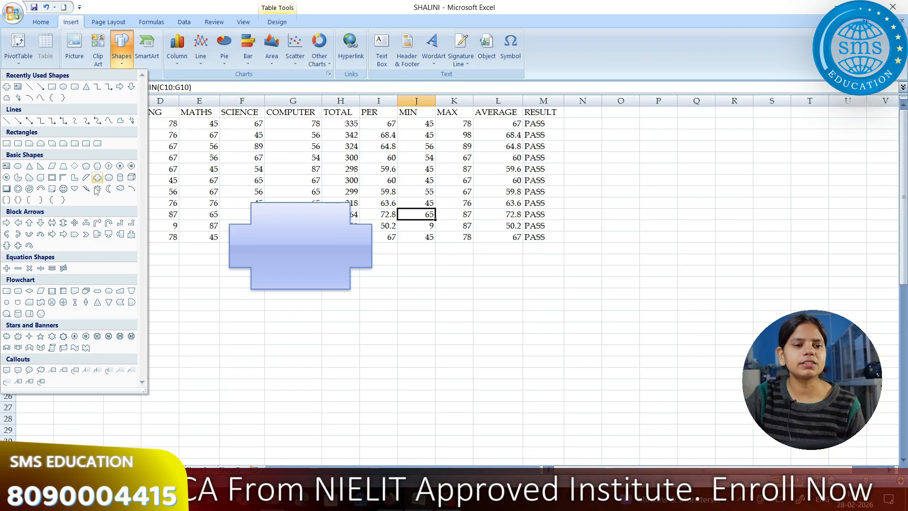
{"action": "left_click", "coordinate": [96, 178]}
{"action": "left_click_drag", "start_coordinate": [344, 174], "coordinate": [457, 264]}
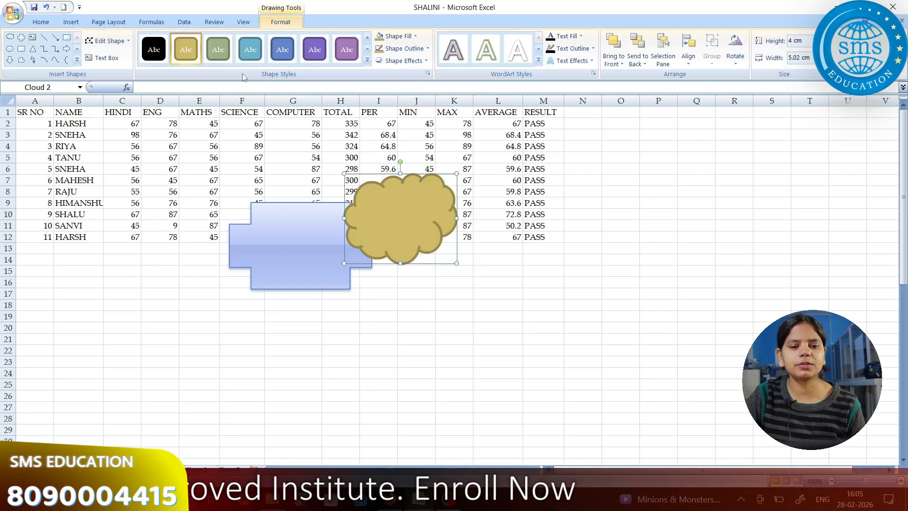
{"action": "left_click", "coordinate": [367, 60]}
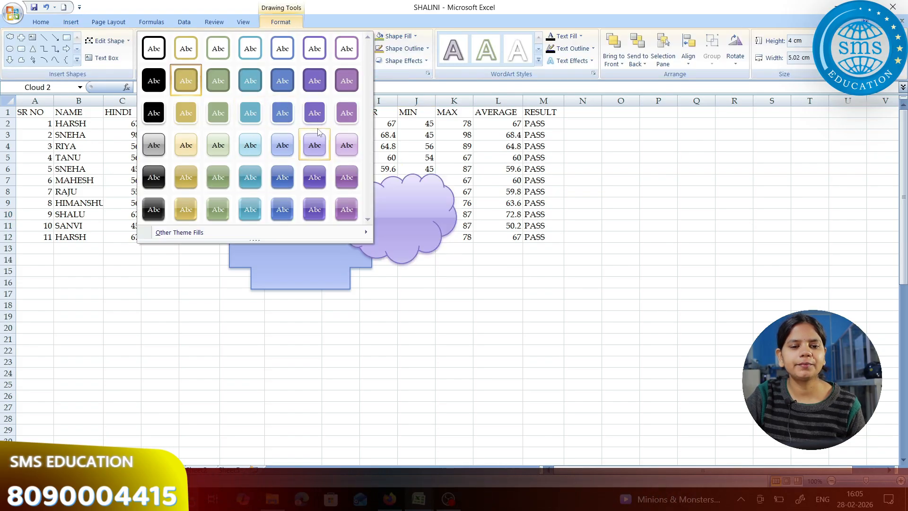
{"action": "left_click", "coordinate": [250, 145]}
{"action": "key", "text": "Escape"}
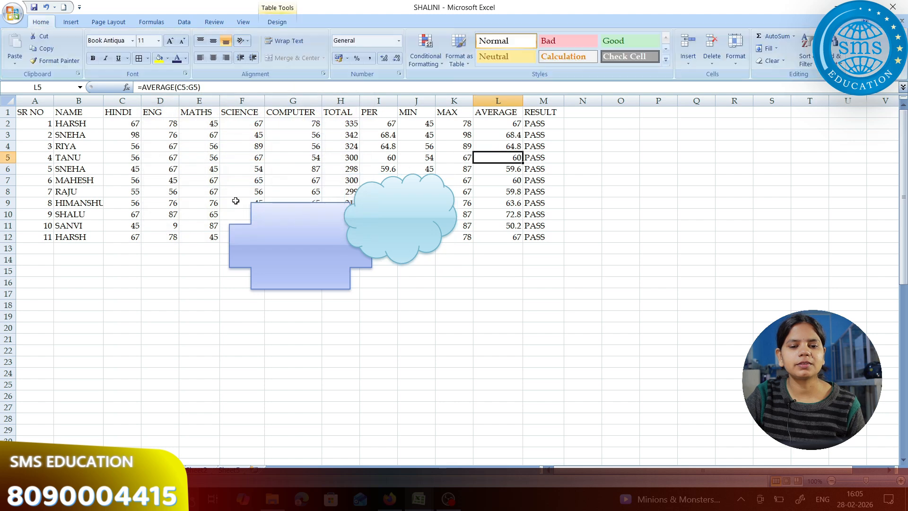
Select the cloud and the cross together to examine the Arrange commands among the page layout options.
{"action": "left_click", "coordinate": [99, 23]}
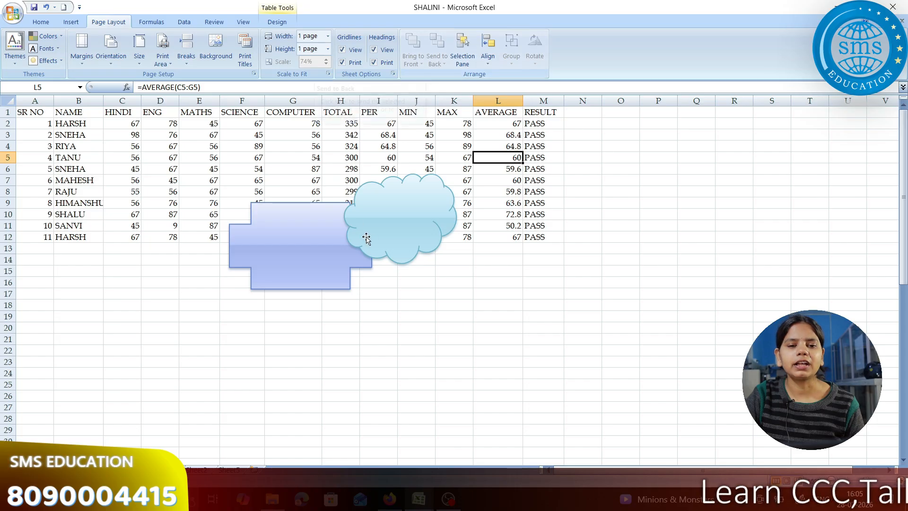
{"action": "left_click", "coordinate": [394, 224]}
{"action": "left_click", "coordinate": [544, 192]}
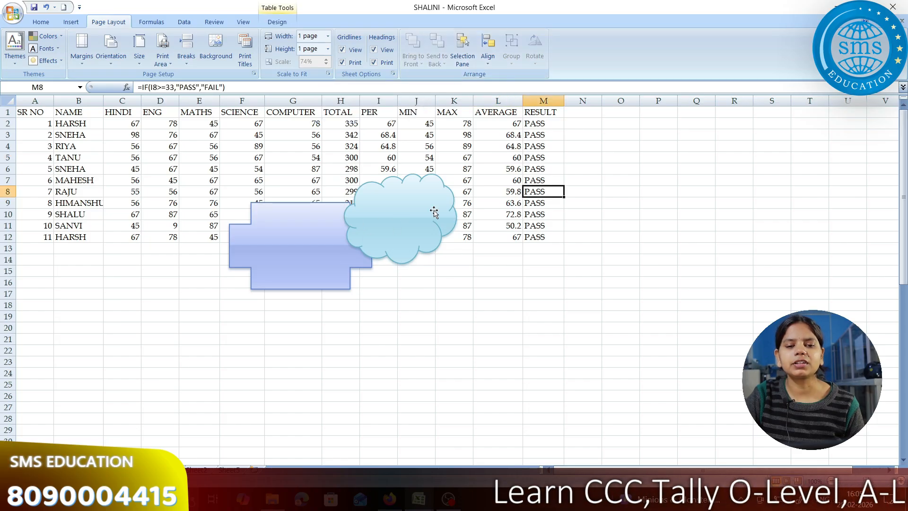
{"action": "left_click", "coordinate": [401, 146]}
{"action": "left_click", "coordinate": [549, 212]}
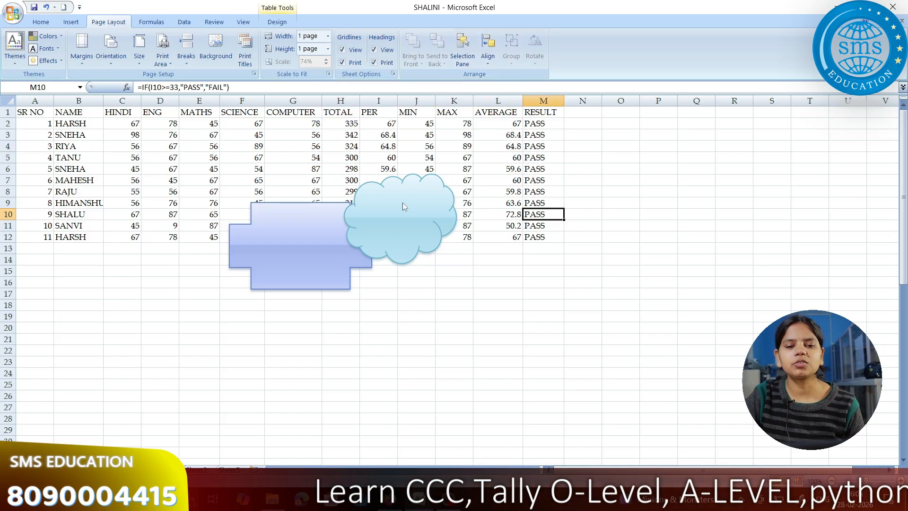
{"action": "left_click", "coordinate": [498, 294]}
{"action": "left_click", "coordinate": [501, 192]}
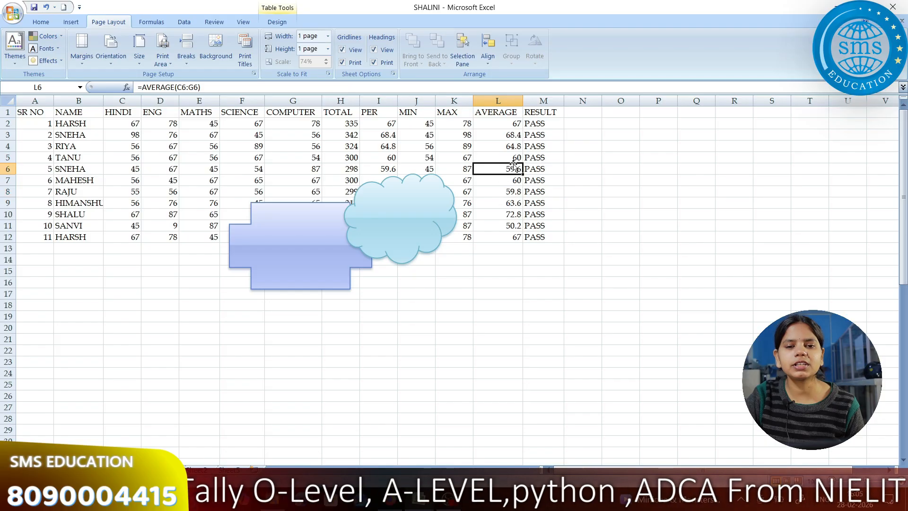
{"action": "left_click", "coordinate": [498, 169]}
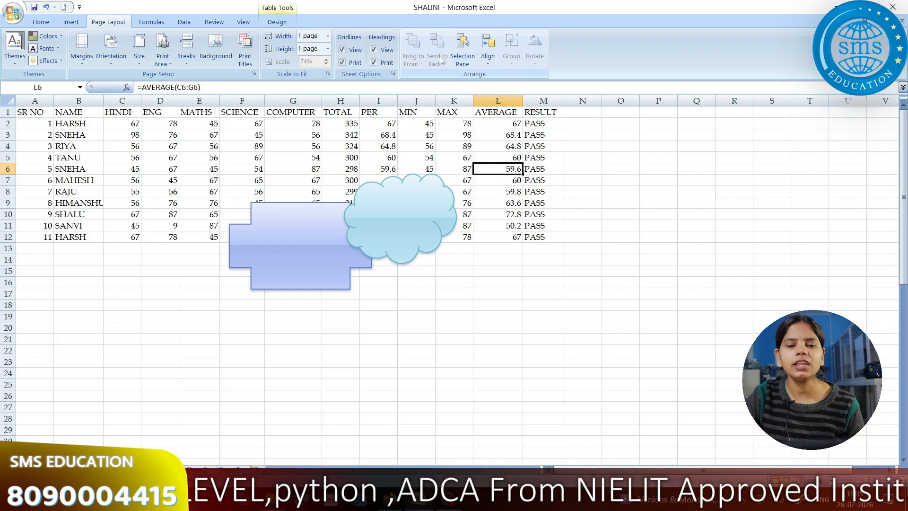
{"action": "left_click", "coordinate": [409, 204]}
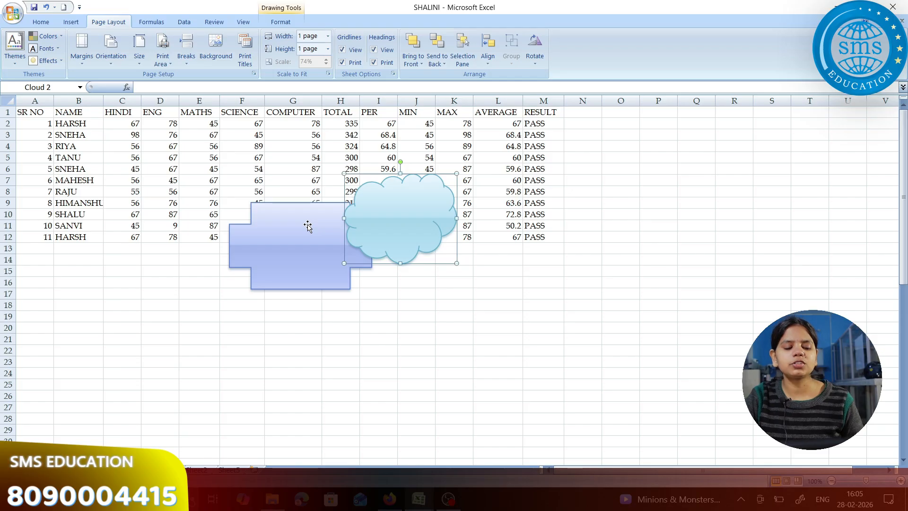
{"action": "left_click", "coordinate": [281, 219], "text": "shift"}
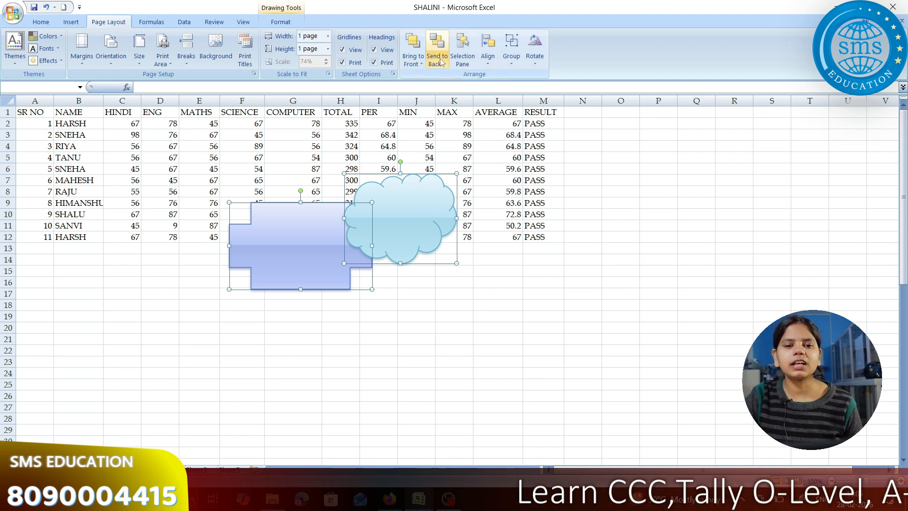
Deselect both shapes and move the cloud so that it overlaps more of the cross.
{"action": "left_click", "coordinate": [499, 203]}
{"action": "left_click", "coordinate": [357, 222]}
{"action": "left_click_drag", "start_coordinate": [357, 222], "coordinate": [291, 233]}
Select the cross and review the Bring to Front, Bring Forward, Send to Back and Send Backward options.
{"action": "left_click", "coordinate": [244, 245]}
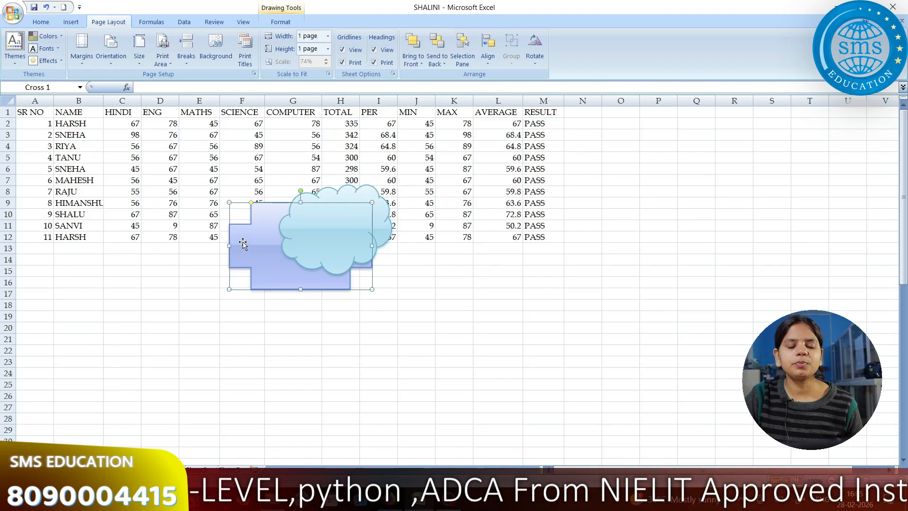
{"action": "left_click", "coordinate": [416, 64]}
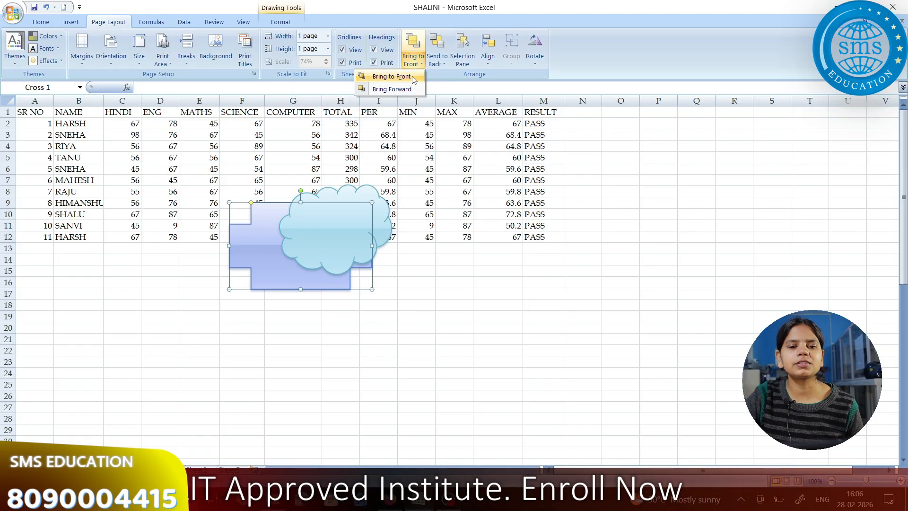
{"action": "left_click", "coordinate": [412, 77]}
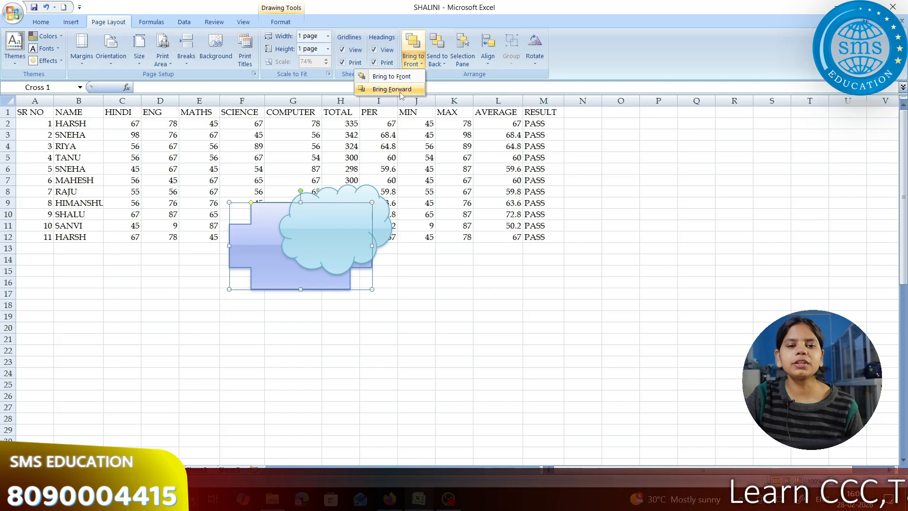
{"action": "left_click", "coordinate": [431, 63]}
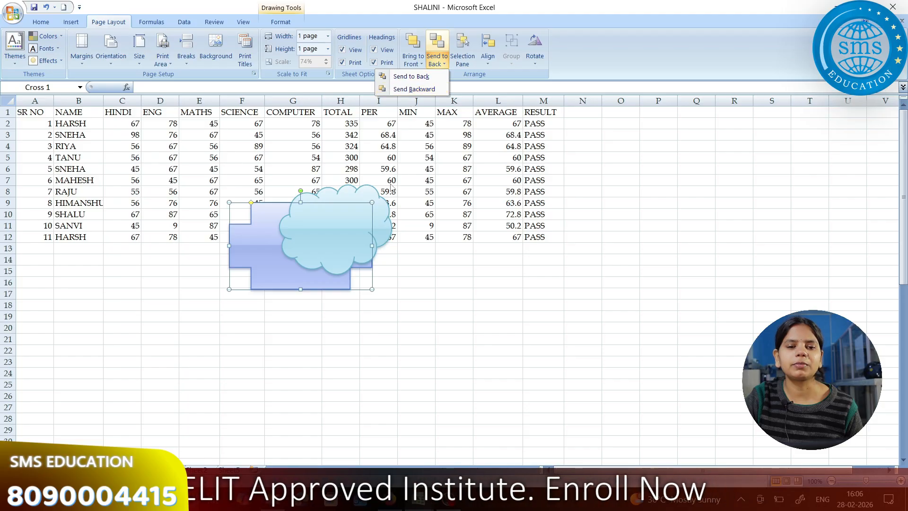
{"action": "left_click", "coordinate": [365, 104]}
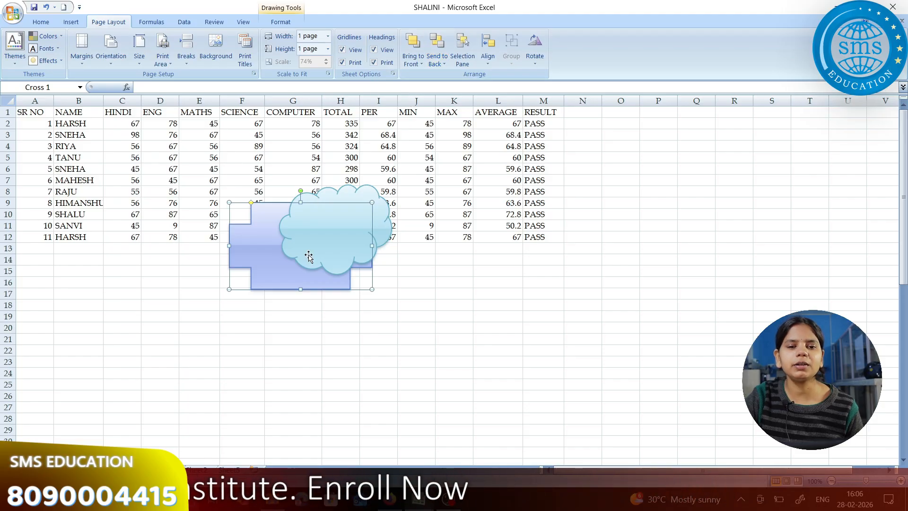
Draw an isosceles triangle about 4.5 cm high and 3.3 cm wide over the cross and the cloud.
{"action": "left_click", "coordinate": [78, 22]}
{"action": "left_click", "coordinate": [125, 53]}
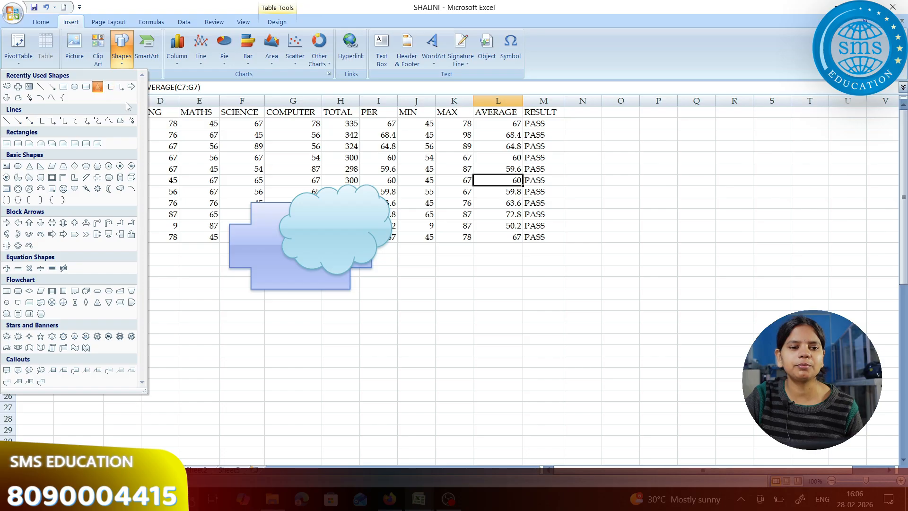
{"action": "left_click", "coordinate": [97, 87]}
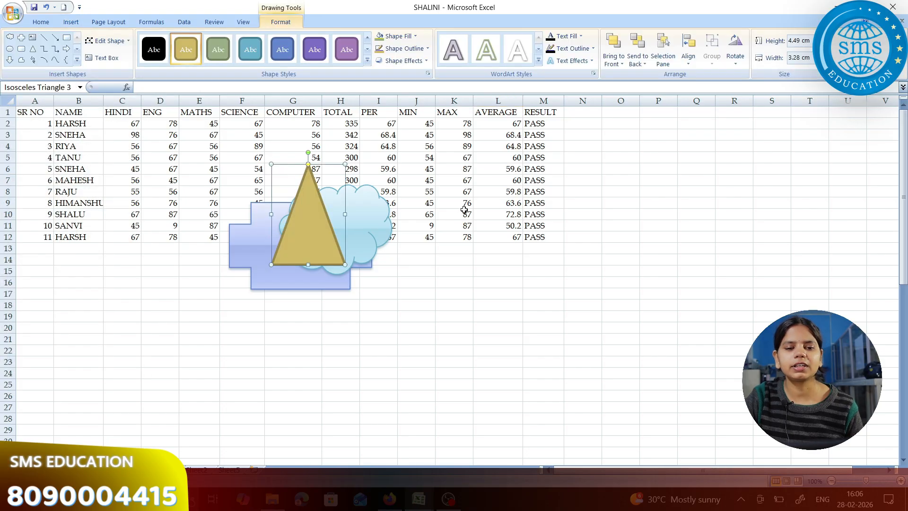
{"action": "key", "text": "Escape"}
Bring the cross forward twice to cover the cloud and triangle, and move it back behind both shapes.
{"action": "double_click", "coordinate": [254, 222]}
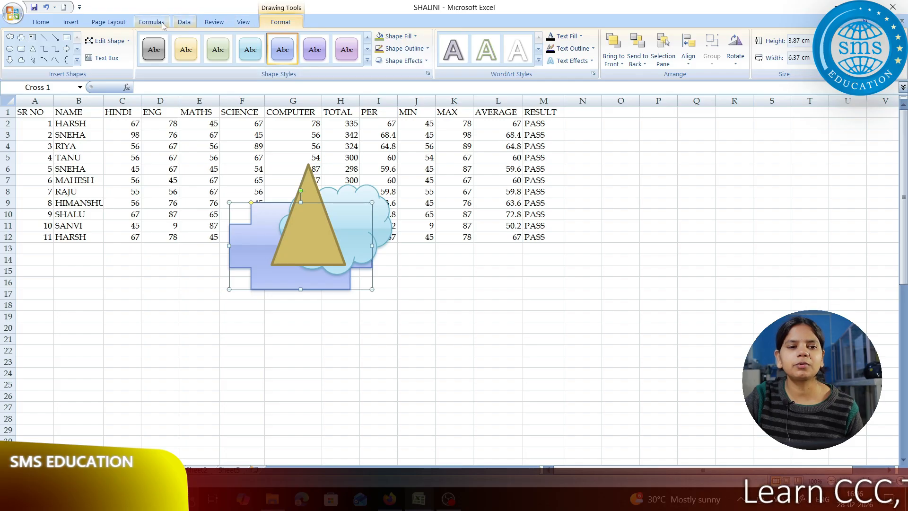
{"action": "left_click", "coordinate": [109, 22]}
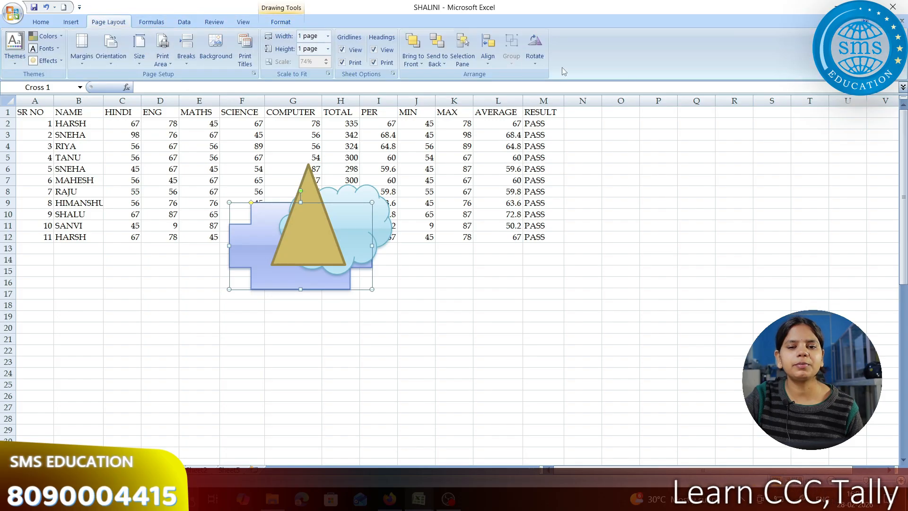
{"action": "left_click", "coordinate": [421, 61]}
{"action": "left_click", "coordinate": [392, 89]}
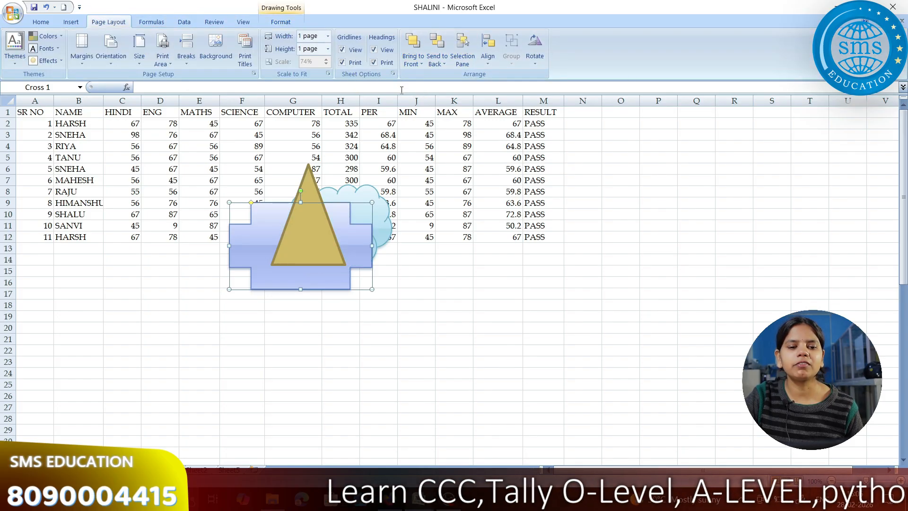
{"action": "left_click", "coordinate": [414, 61]}
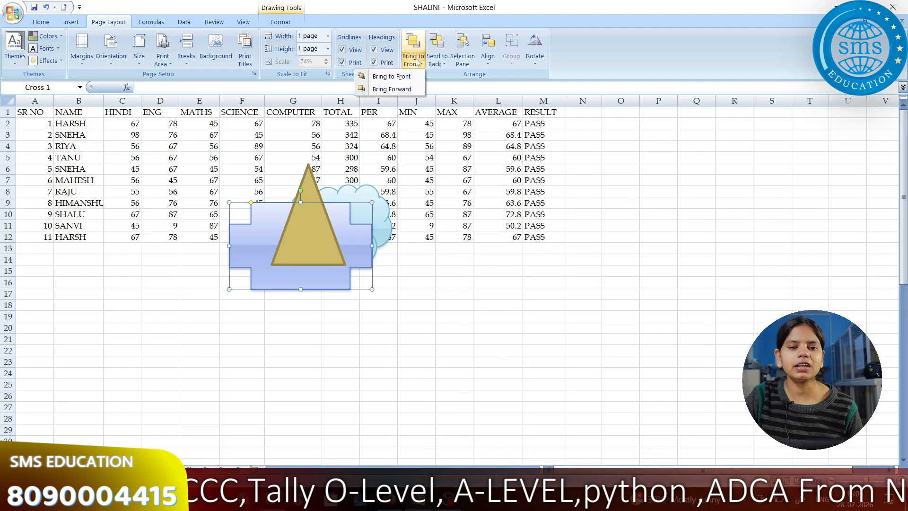
{"action": "left_click", "coordinate": [392, 89]}
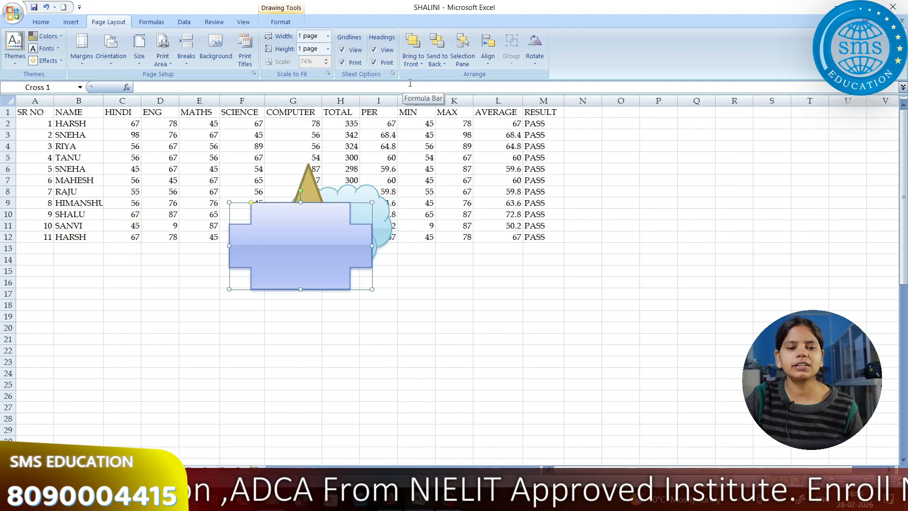
{"action": "left_click", "coordinate": [441, 61]}
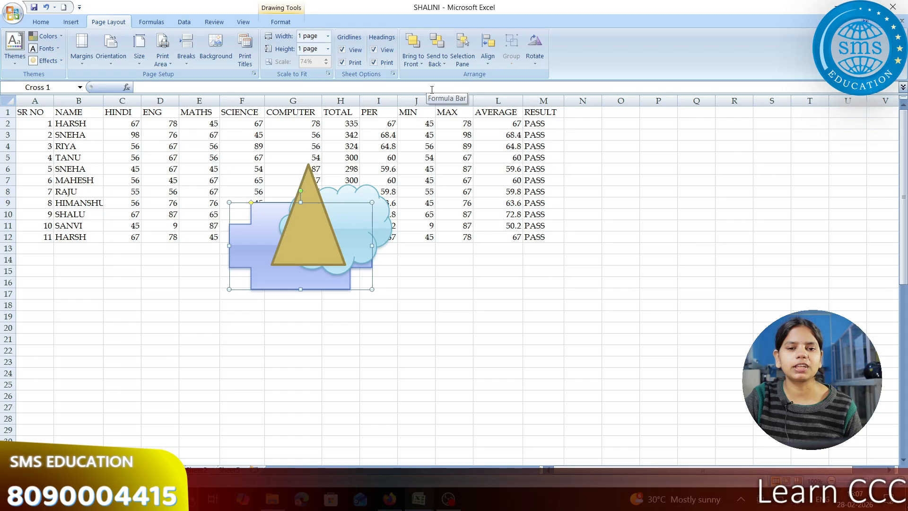
Bring the cross to the front of all shapes in one operation, and send it to the back again.
{"action": "left_click", "coordinate": [418, 59]}
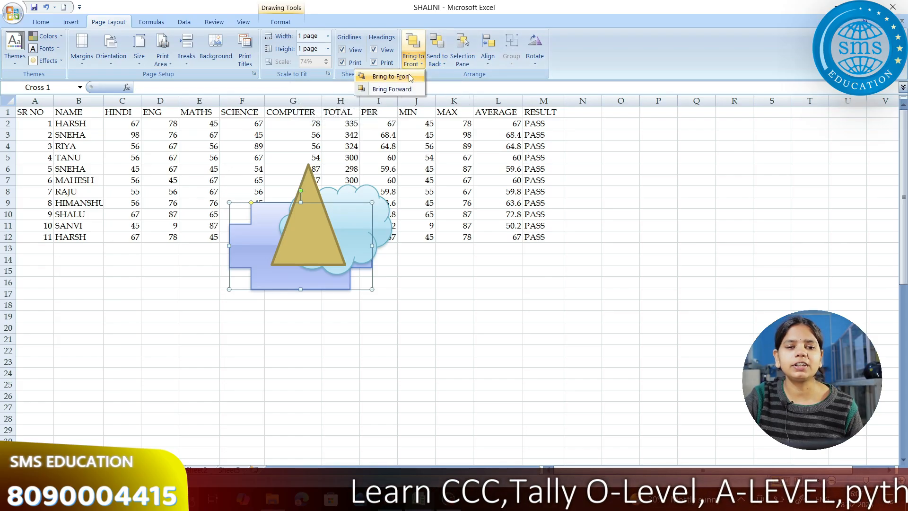
{"action": "left_click", "coordinate": [409, 74]}
{"action": "left_click", "coordinate": [437, 59]}
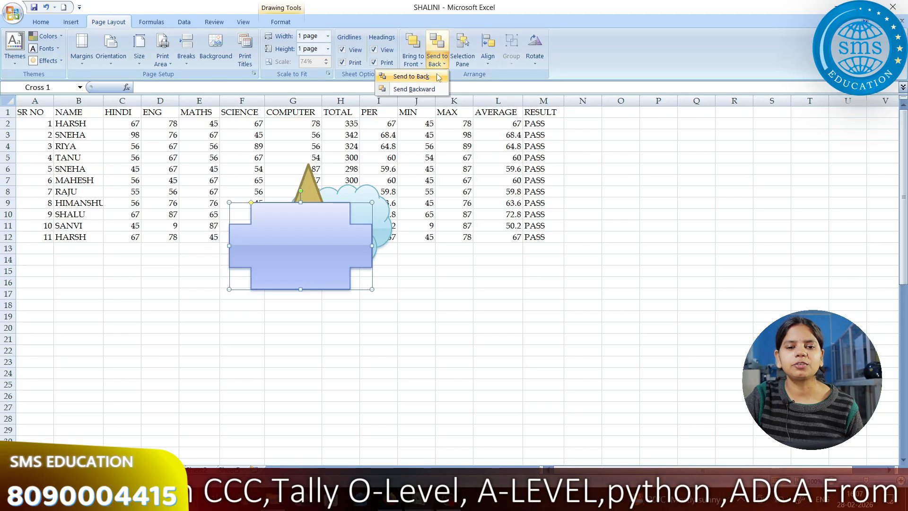
{"action": "left_click", "coordinate": [436, 73]}
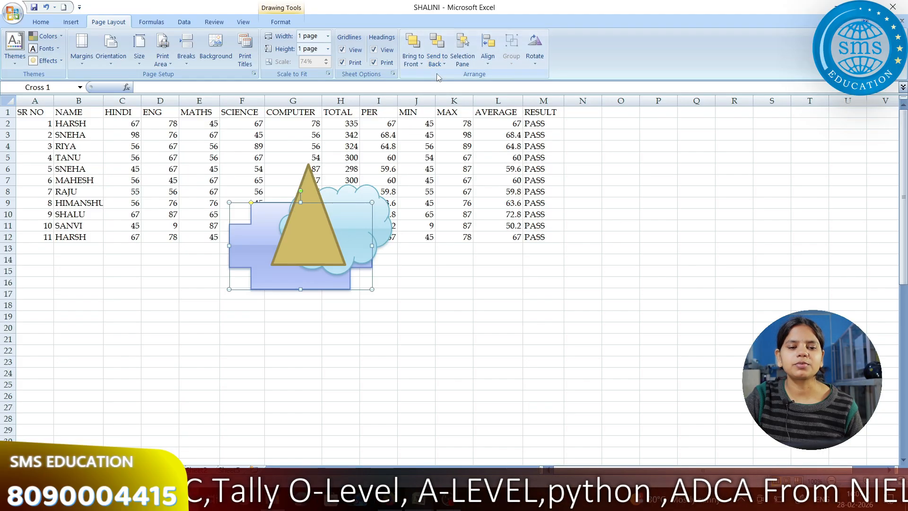
Show the Selection Pane and hide the cross and the cloud on the sheet.
{"action": "left_click", "coordinate": [463, 52]}
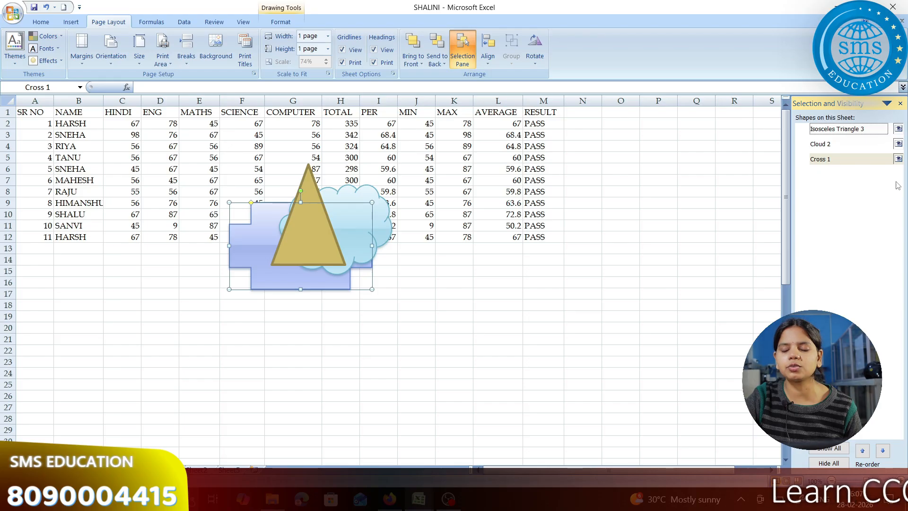
{"action": "left_click", "coordinate": [899, 160]}
{"action": "left_click", "coordinate": [898, 144]}
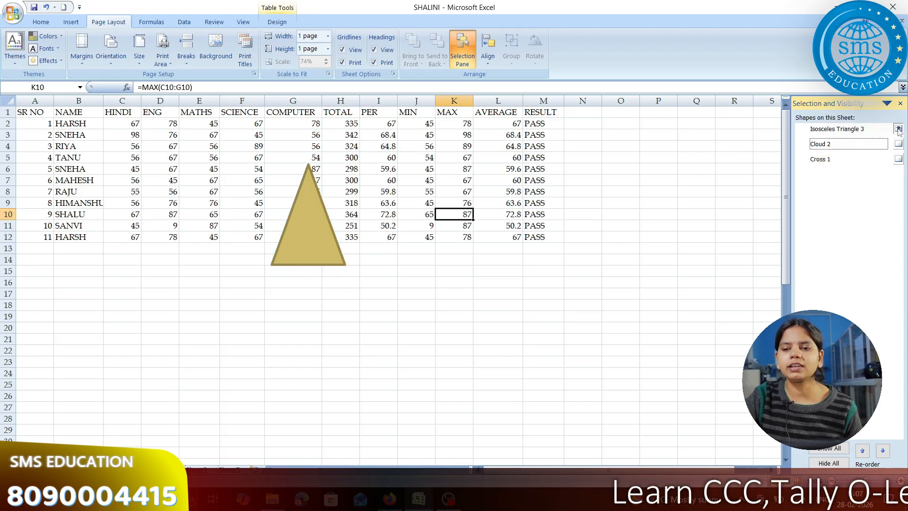
Hide and show the isosceles triangle again, and make the cloud and the cross visible on the sheet.
{"action": "left_click", "coordinate": [898, 129]}
{"action": "left_click", "coordinate": [898, 129]}
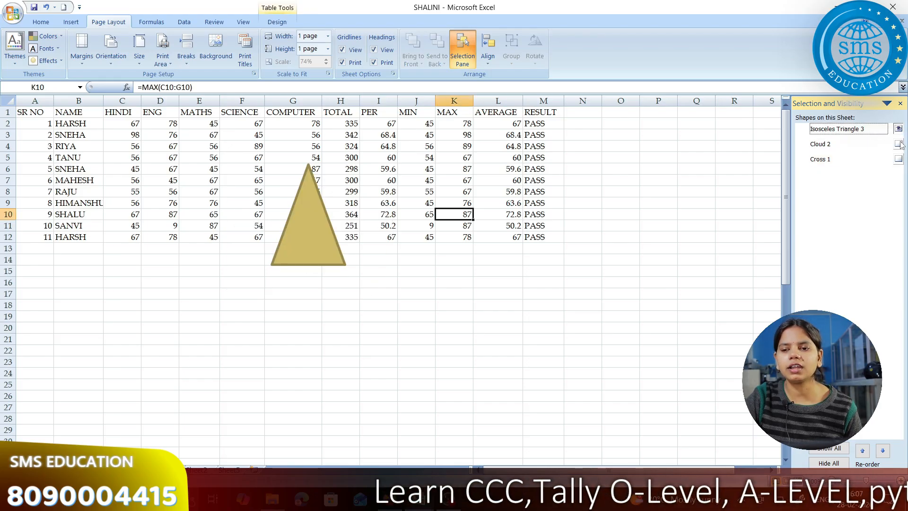
{"action": "left_click", "coordinate": [899, 144]}
{"action": "left_click", "coordinate": [899, 159]}
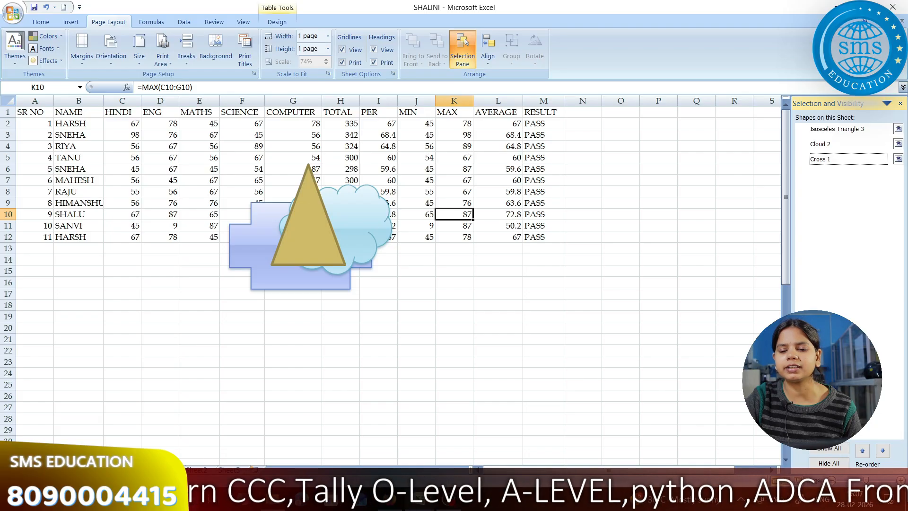
Hide all shapes at once, show them all again, and close the Selection Pane.
{"action": "left_click", "coordinate": [831, 464]}
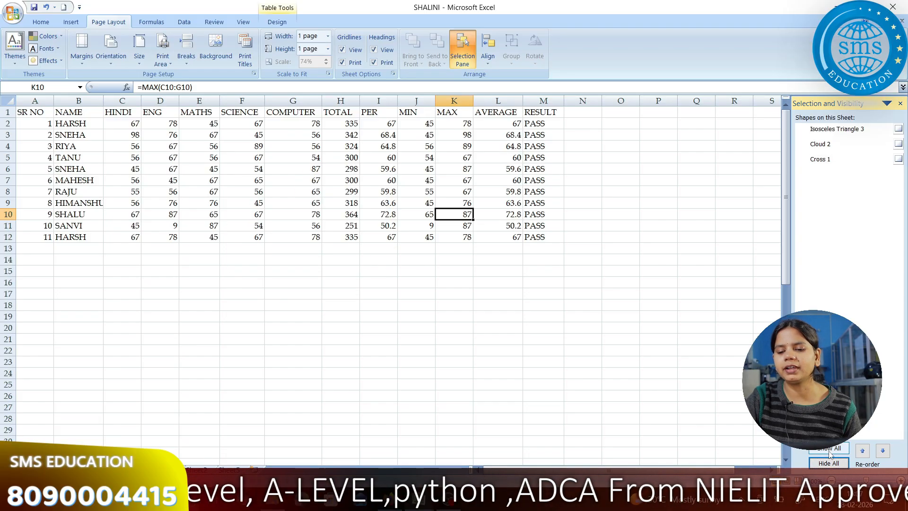
{"action": "left_click", "coordinate": [829, 448]}
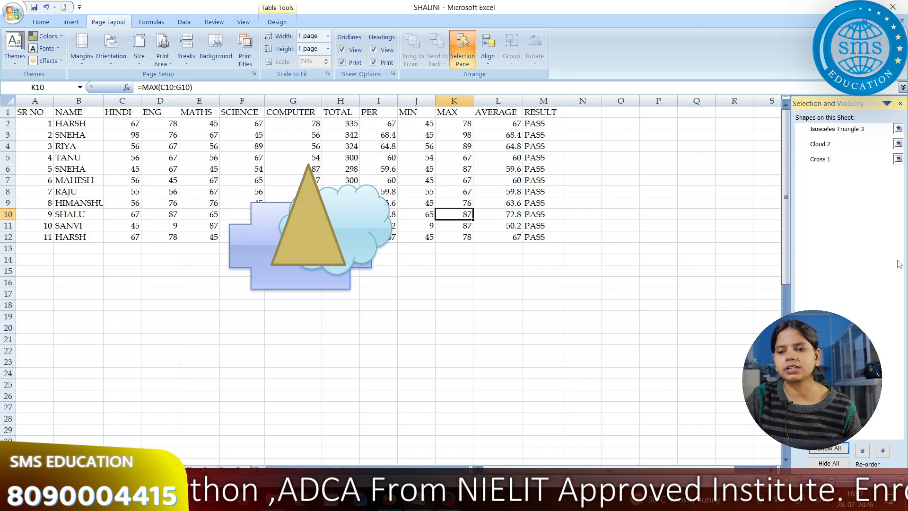
{"action": "left_click", "coordinate": [901, 105]}
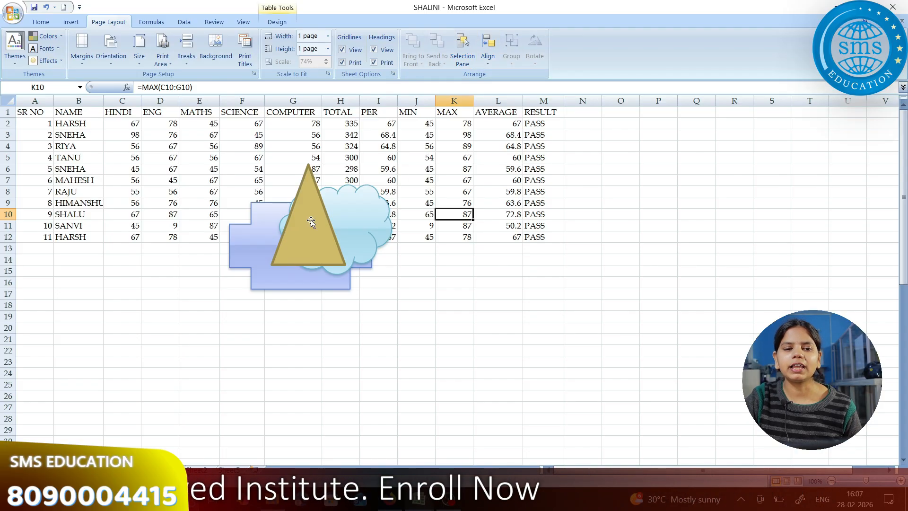
Move the isosceles triangle away from the other shapes onto the AVERAGE and RESULT columns, and remove it from the sheet.
{"action": "left_click_drag", "start_coordinate": [309, 223], "coordinate": [550, 232]}
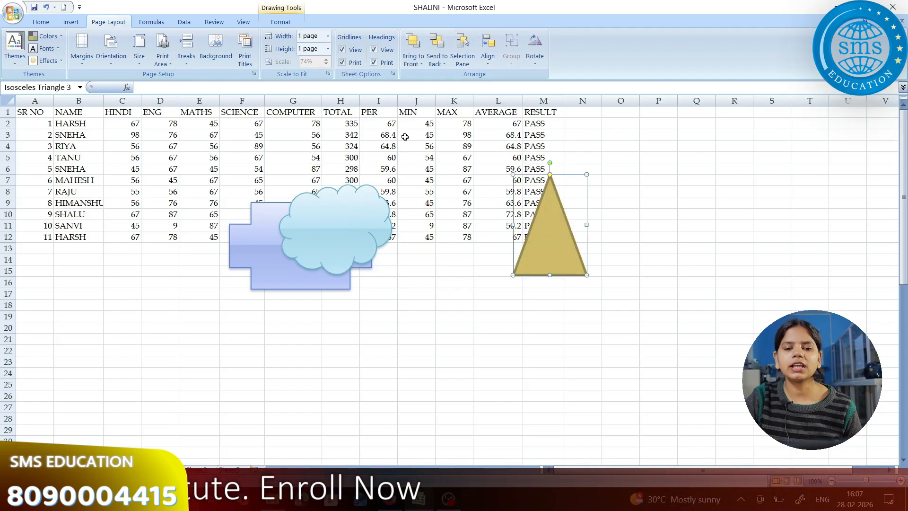
{"action": "right_click", "coordinate": [541, 228]}
{"action": "left_click", "coordinate": [491, 235]}
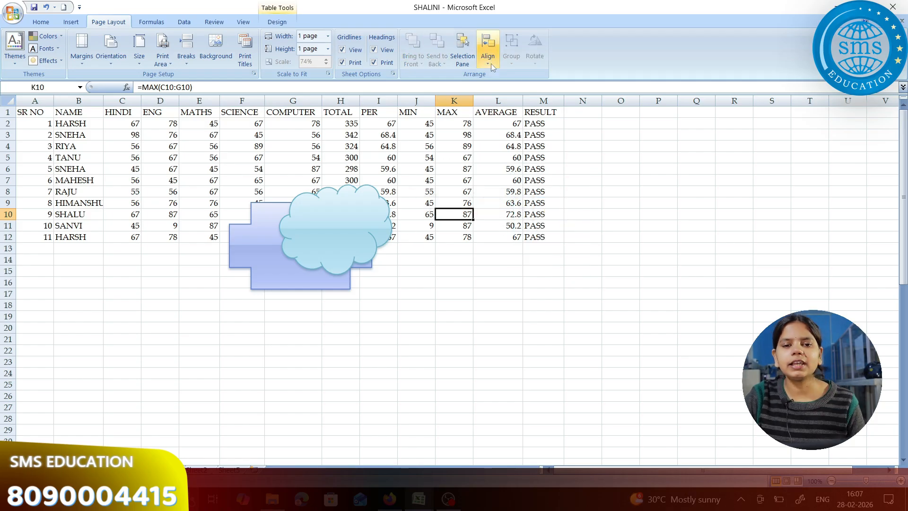
Select the cloud and the cross together and align their left edges.
{"action": "left_click", "coordinate": [344, 218]}
{"action": "left_click", "coordinate": [251, 226], "text": "ctrl"}
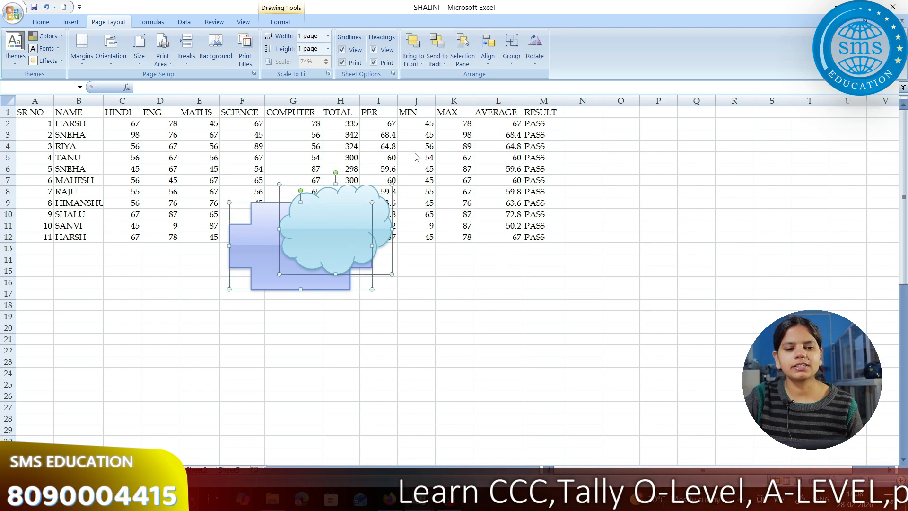
{"action": "left_click", "coordinate": [487, 61]}
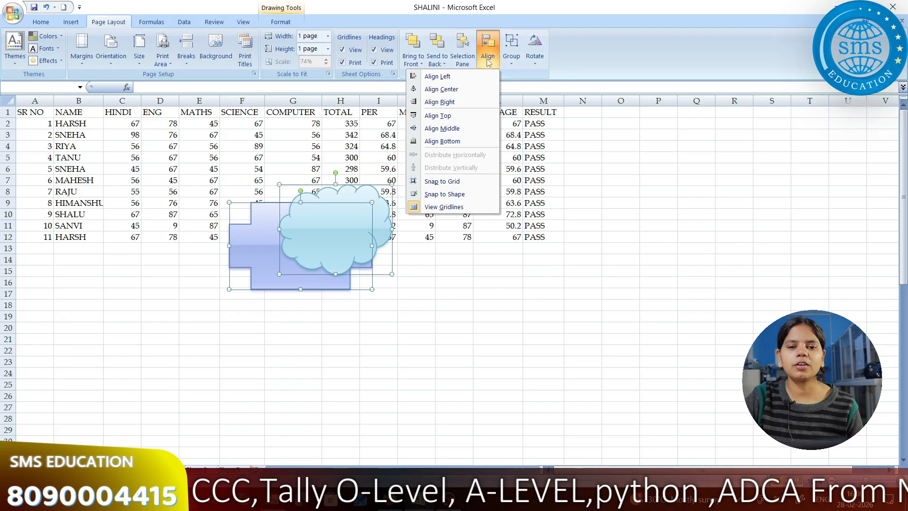
{"action": "left_click", "coordinate": [443, 77]}
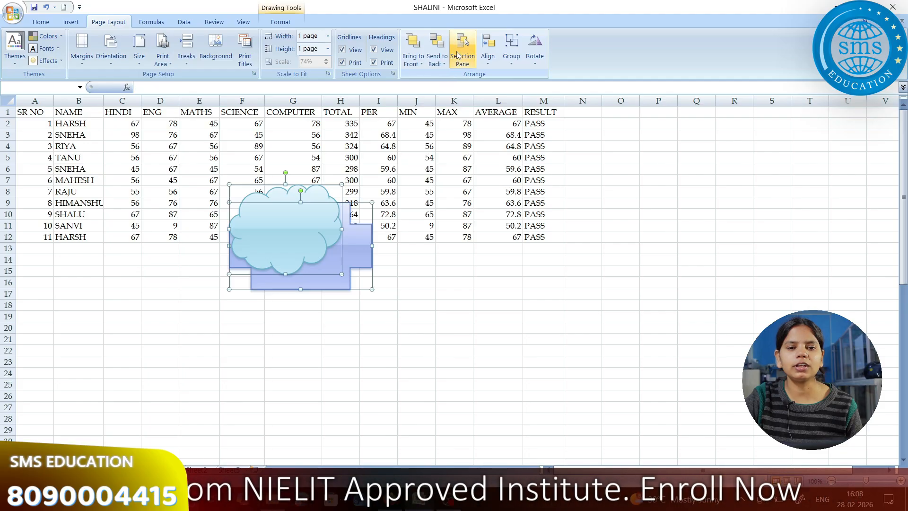
Align the selected cloud and cross with Align Center, and with Align Right after that.
{"action": "left_click", "coordinate": [487, 50]}
{"action": "left_click", "coordinate": [462, 91]}
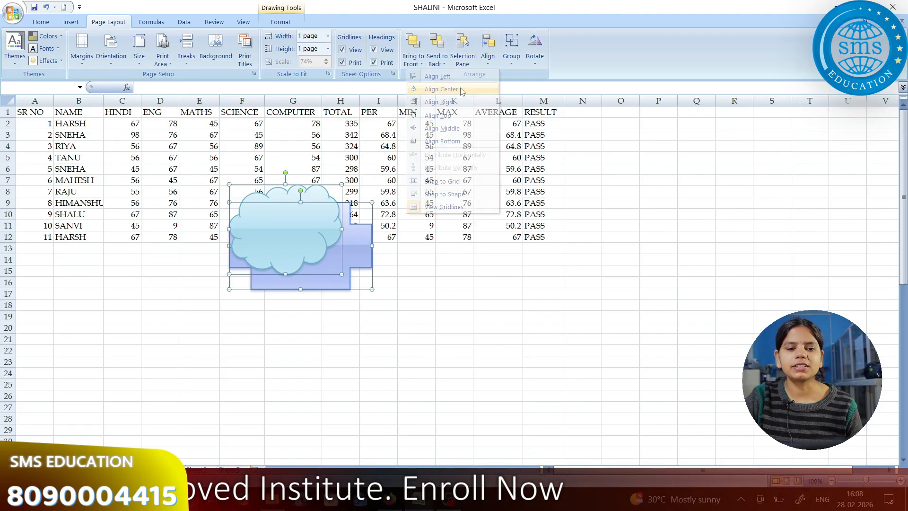
{"action": "left_click", "coordinate": [488, 49]}
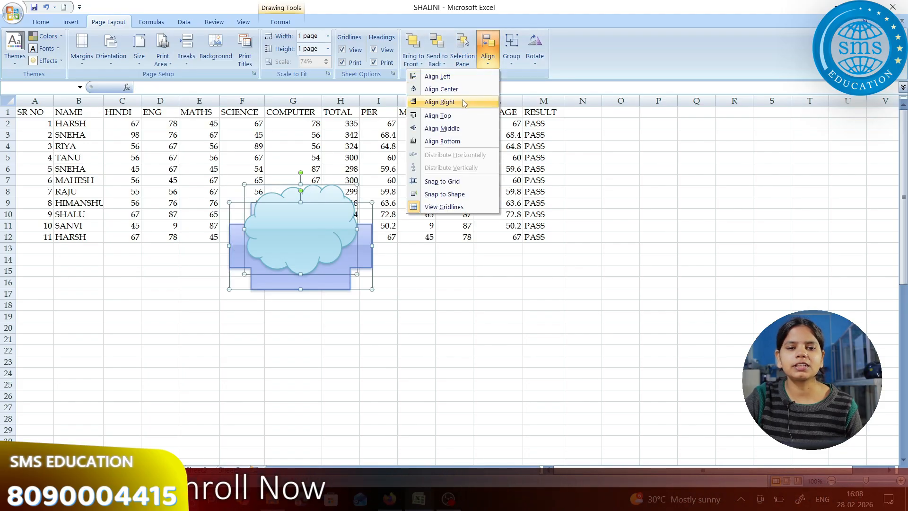
{"action": "left_click", "coordinate": [464, 103]}
Centre the cloud and the cross on each other with Align Middle and Align Center.
{"action": "left_click", "coordinate": [487, 56]}
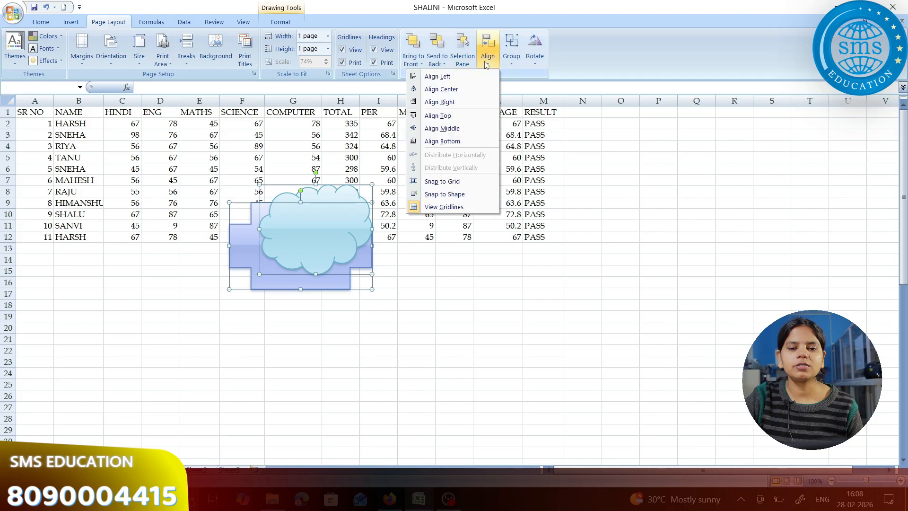
{"action": "left_click", "coordinate": [452, 129]}
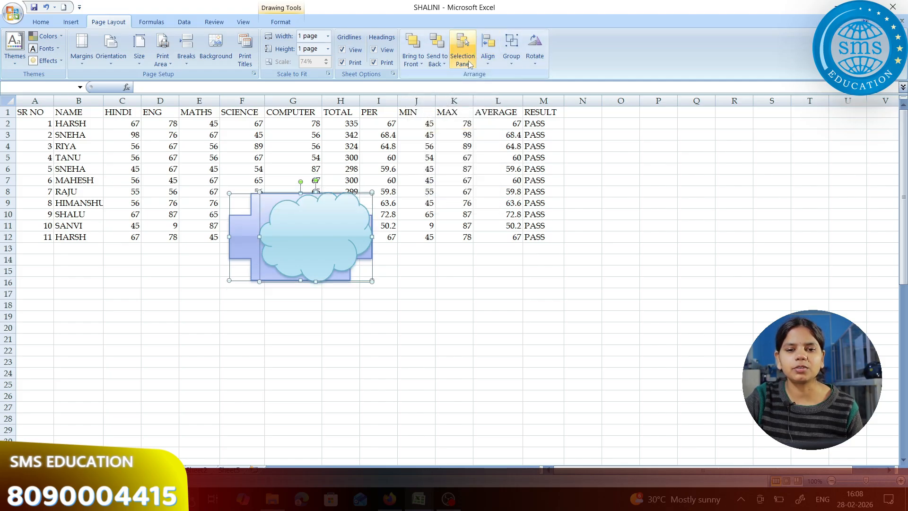
{"action": "left_click", "coordinate": [487, 58]}
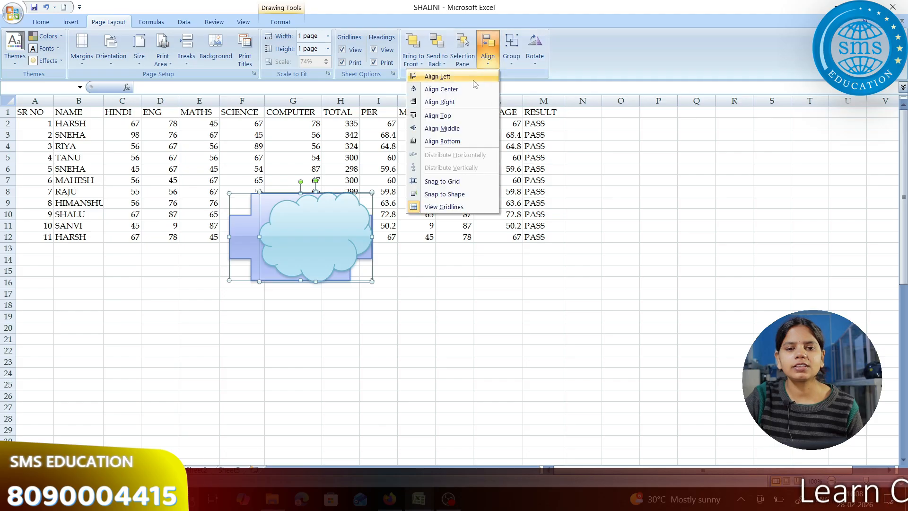
{"action": "left_click", "coordinate": [459, 90]}
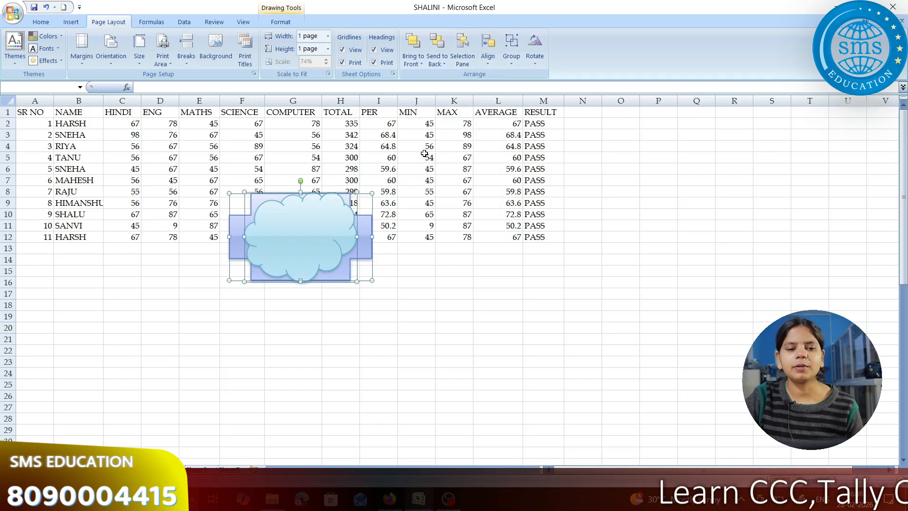
Enlarge the cloud to reach the end of column J and row 18, and the cross to reach column E and row 18.
{"action": "left_click", "coordinate": [386, 226]}
{"action": "left_click", "coordinate": [388, 249]}
{"action": "left_click", "coordinate": [304, 219]}
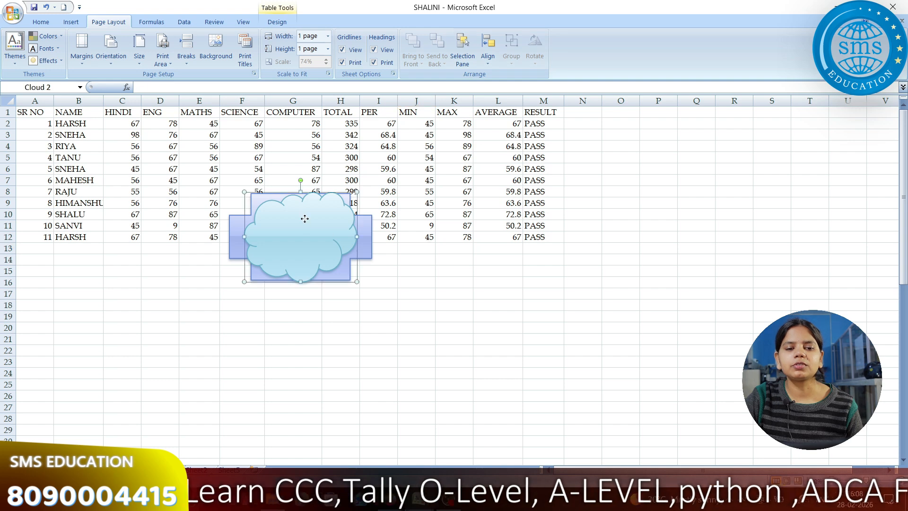
{"action": "left_click_drag", "start_coordinate": [356, 279], "coordinate": [432, 308]}
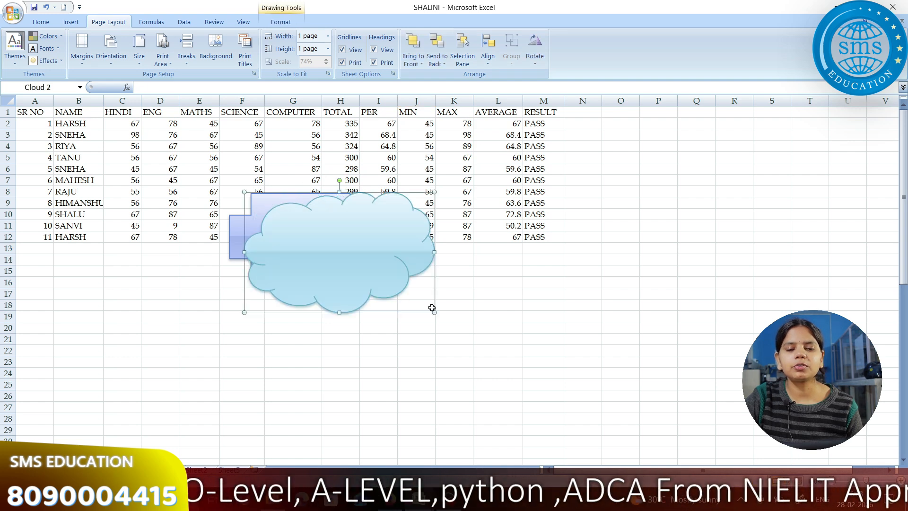
{"action": "left_click", "coordinate": [229, 257]}
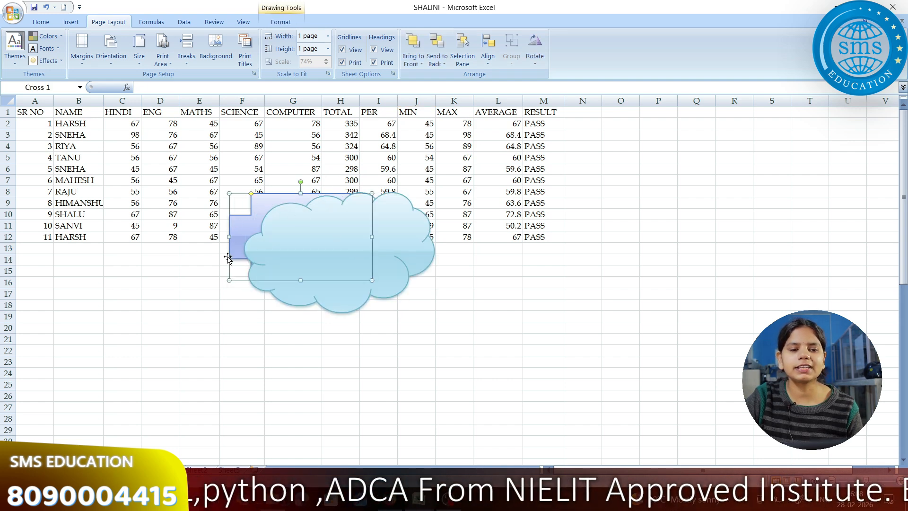
{"action": "left_click_drag", "start_coordinate": [230, 282], "coordinate": [184, 306]}
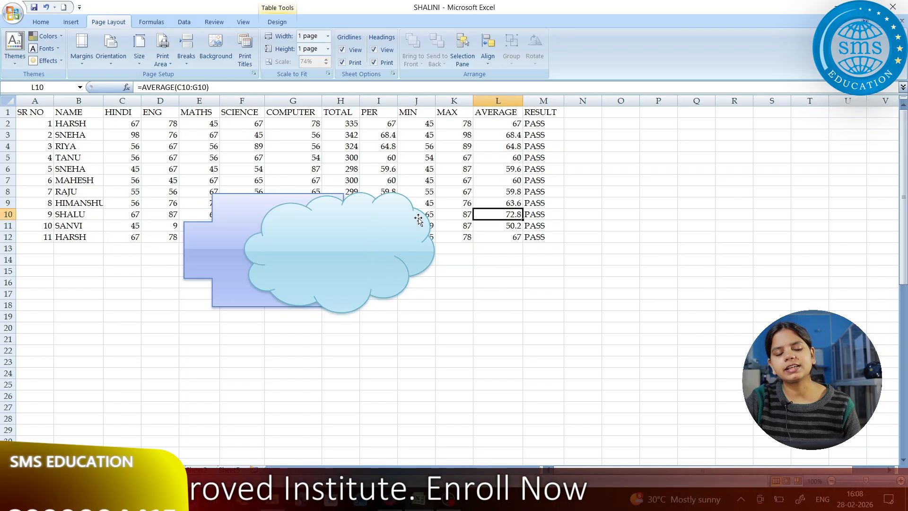